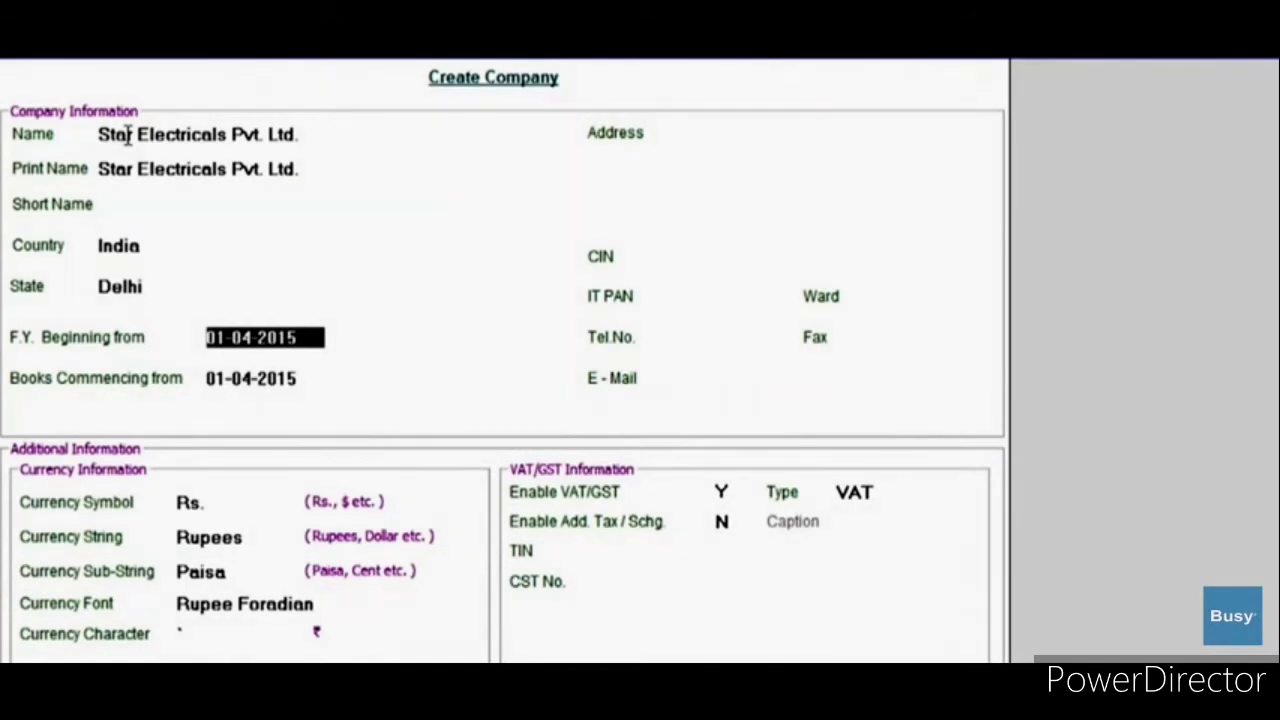
# Step: Change the Books Commencing date to 01-06-2015
pyautogui.press('Return')
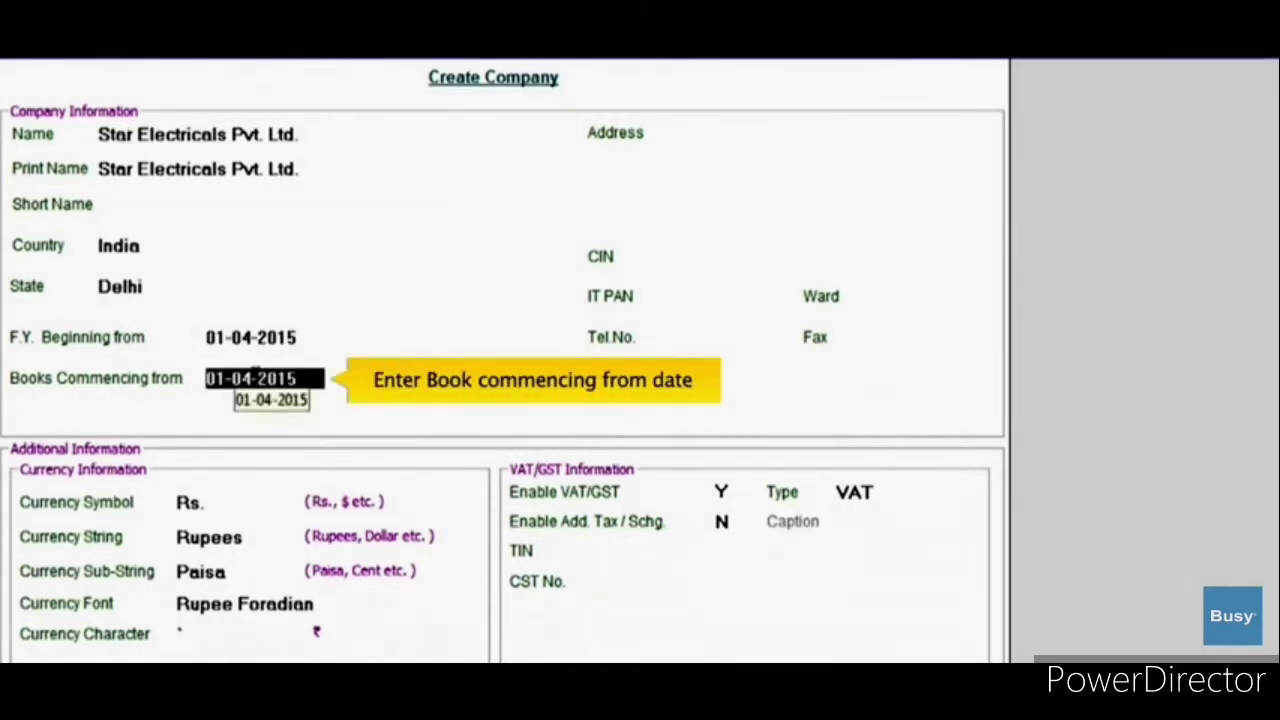
pyautogui.press('BackSpace')
pyautogui.press('BackSpace')
pyautogui.press('BackSpace')
pyautogui.press('BackSpace')
pyautogui.press('BackSpace')
pyautogui.press('BackSpace')
pyautogui.press('BackSpace')
pyautogui.press('BackSpace')
pyautogui.write('01')
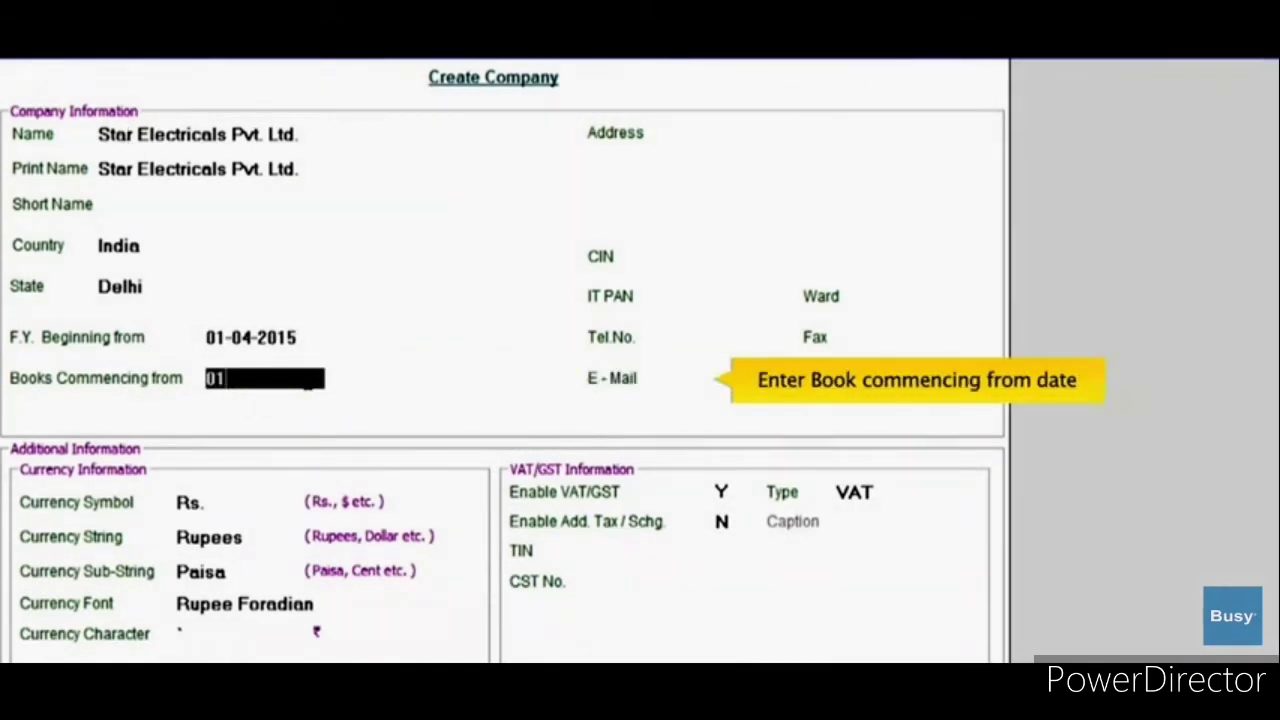
pyautogui.write('-06-201')
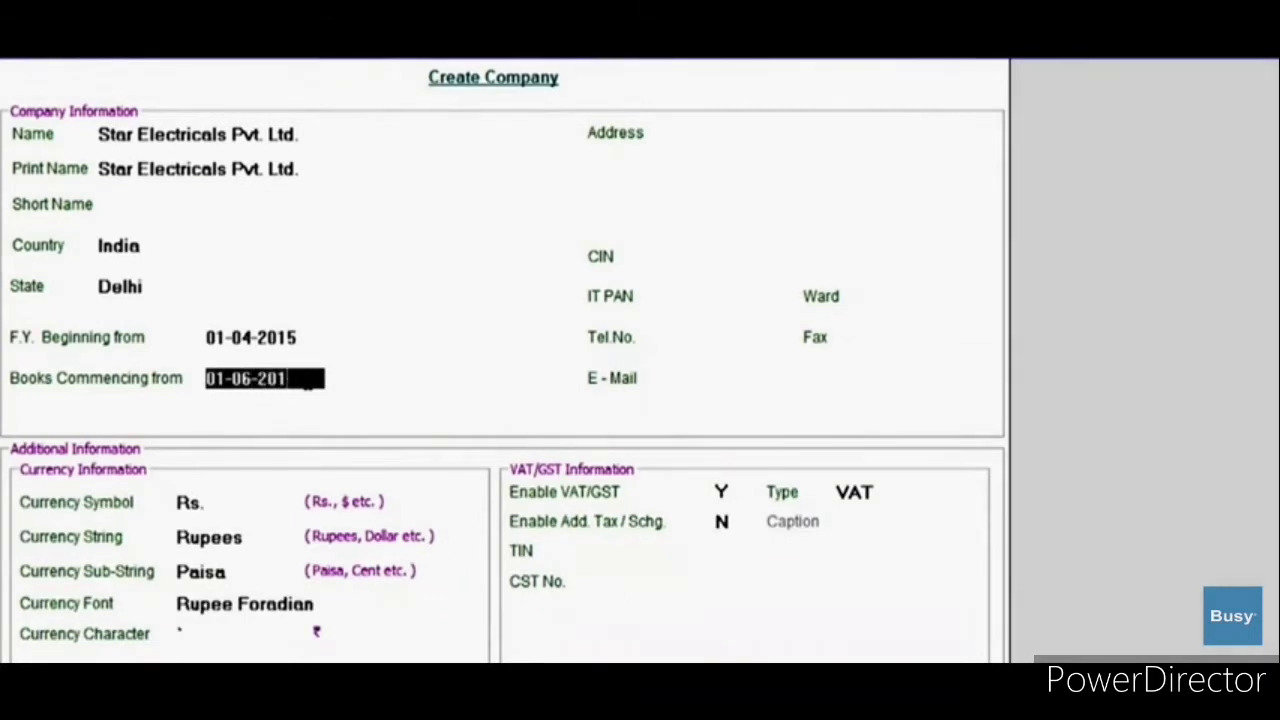
pyautogui.write('5')
pyautogui.press('Return')
# Step: Keep VAT enabled, enter the company's TIN, and move past the CST number to finish the form
pyautogui.press('Return')
pyautogui.press('Return')
pyautogui.press('Return')
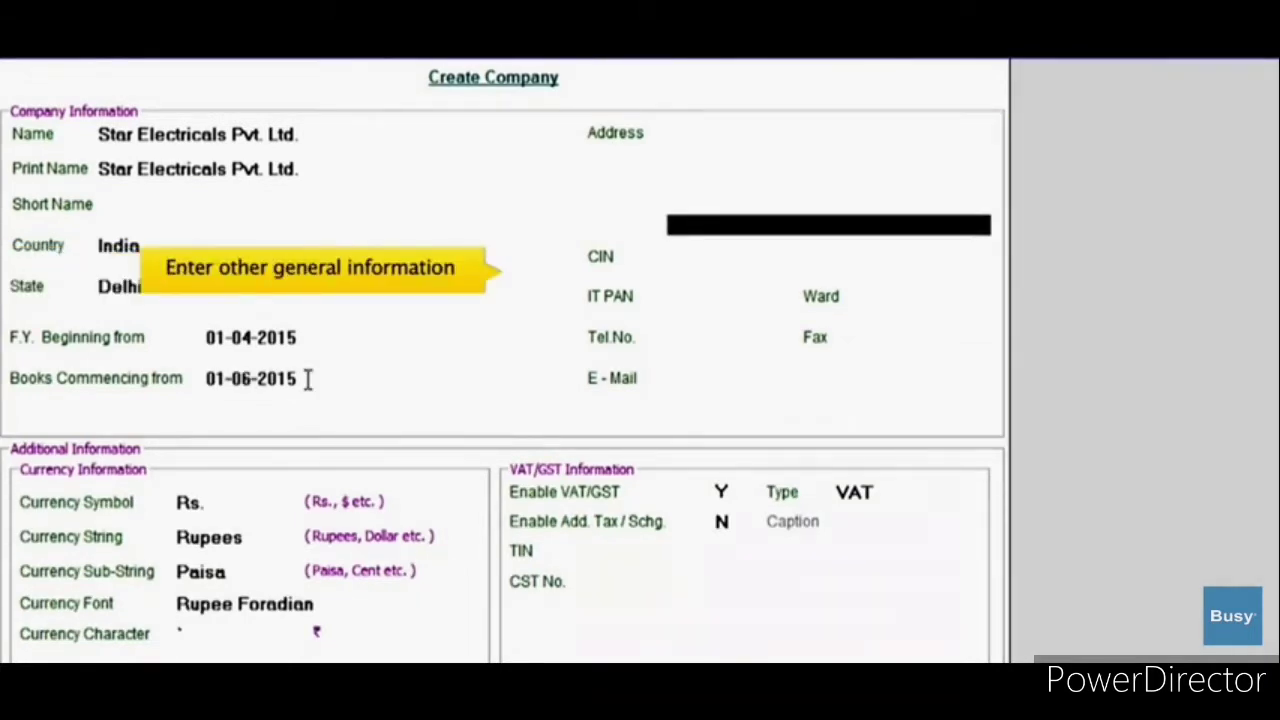
pyautogui.press('Return')
pyautogui.press('Return')
pyautogui.press('Return')
pyautogui.press('Return')
pyautogui.press('Return')
pyautogui.press('Return')
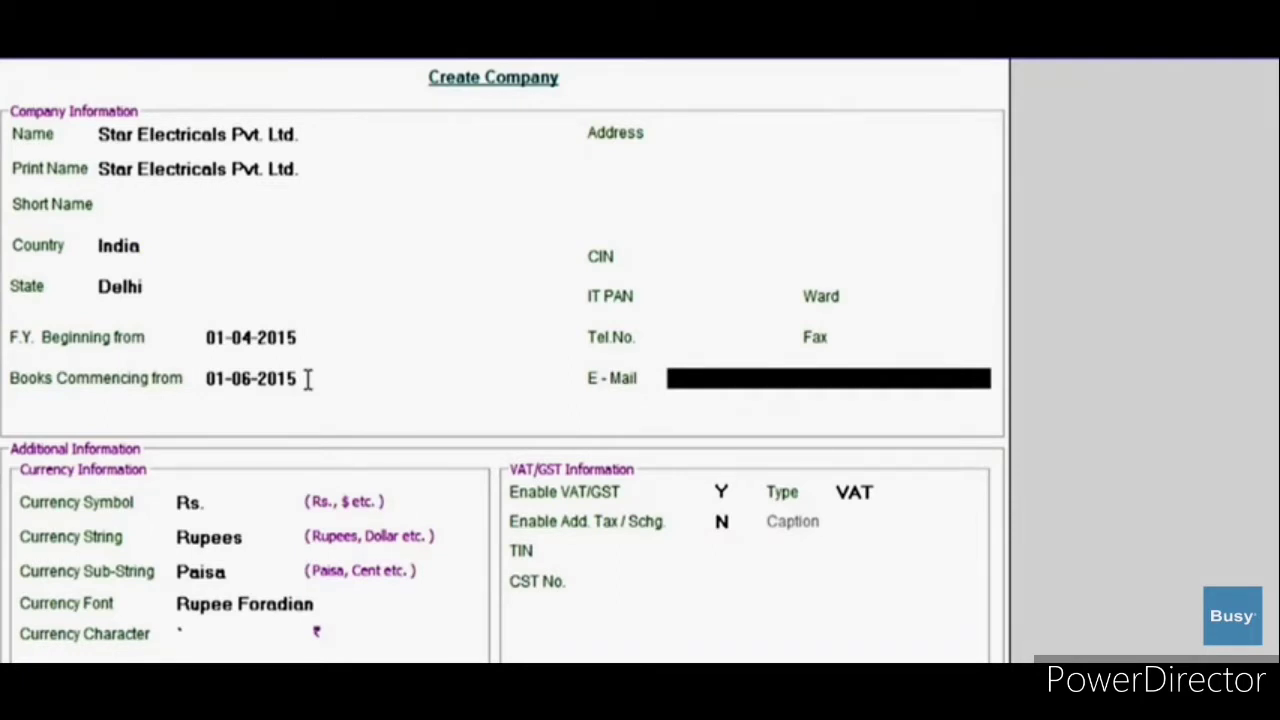
pyautogui.press('Return')
pyautogui.press('Return')
pyautogui.press('Return')
pyautogui.press('Return')
pyautogui.press('Return')
pyautogui.press('Return')
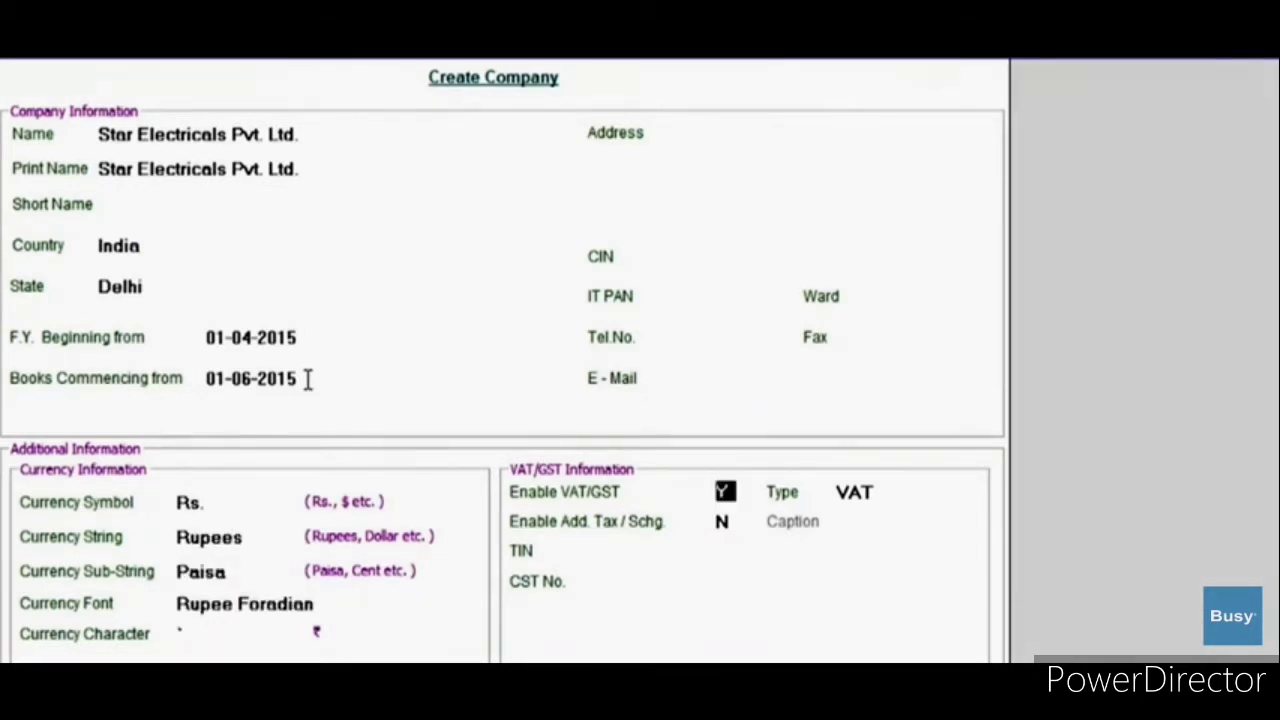
pyautogui.press('Return')
pyautogui.press('Return')
pyautogui.press('Return')
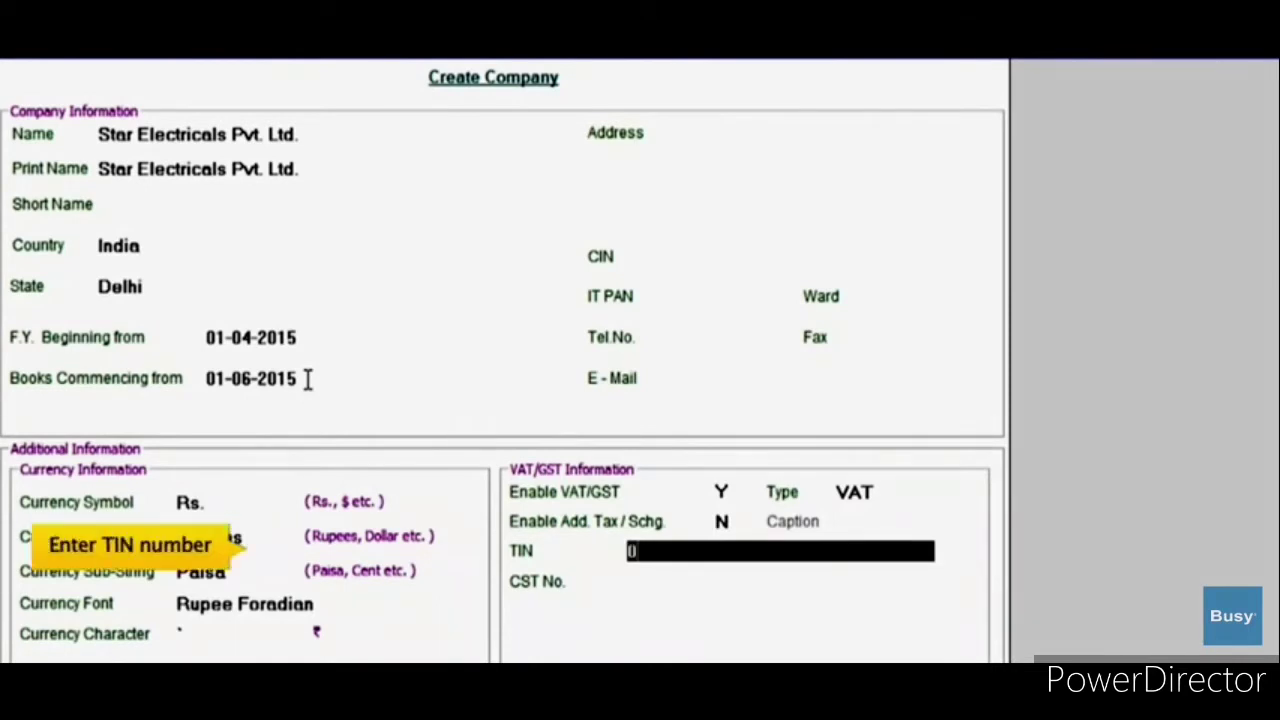
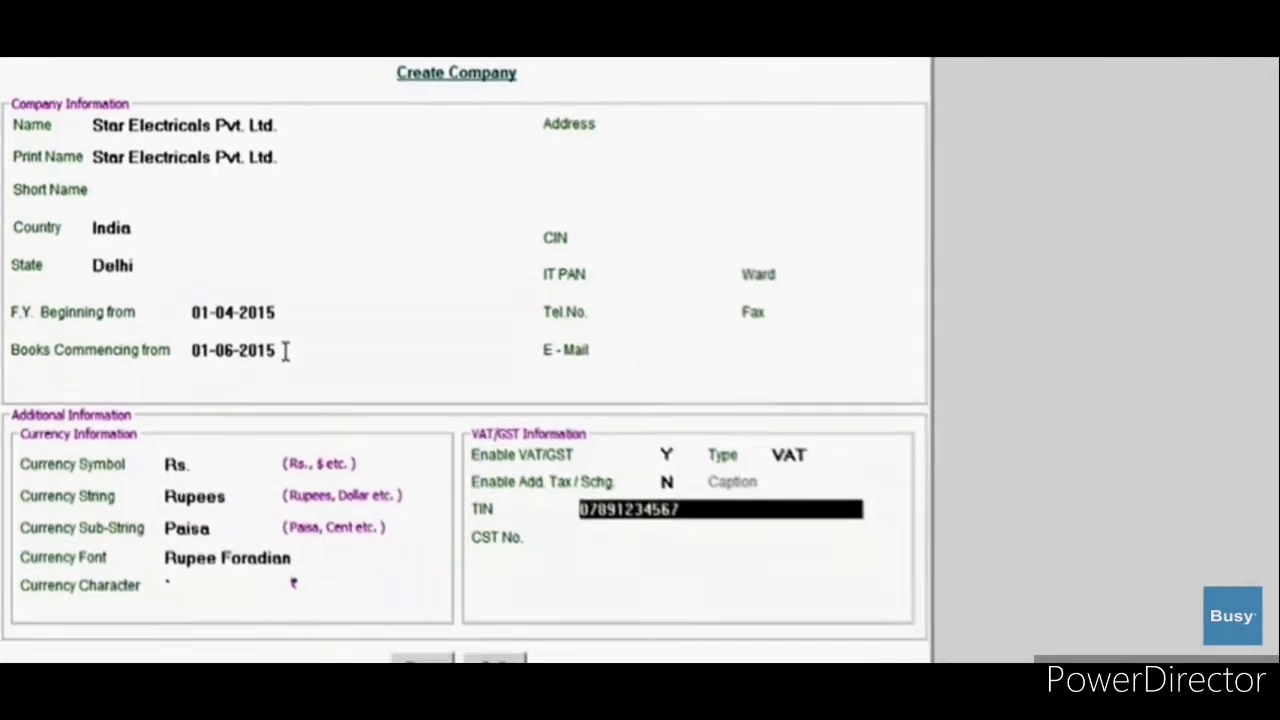
pyautogui.press('Return')
pyautogui.press('Return')
pyautogui.press('Right')
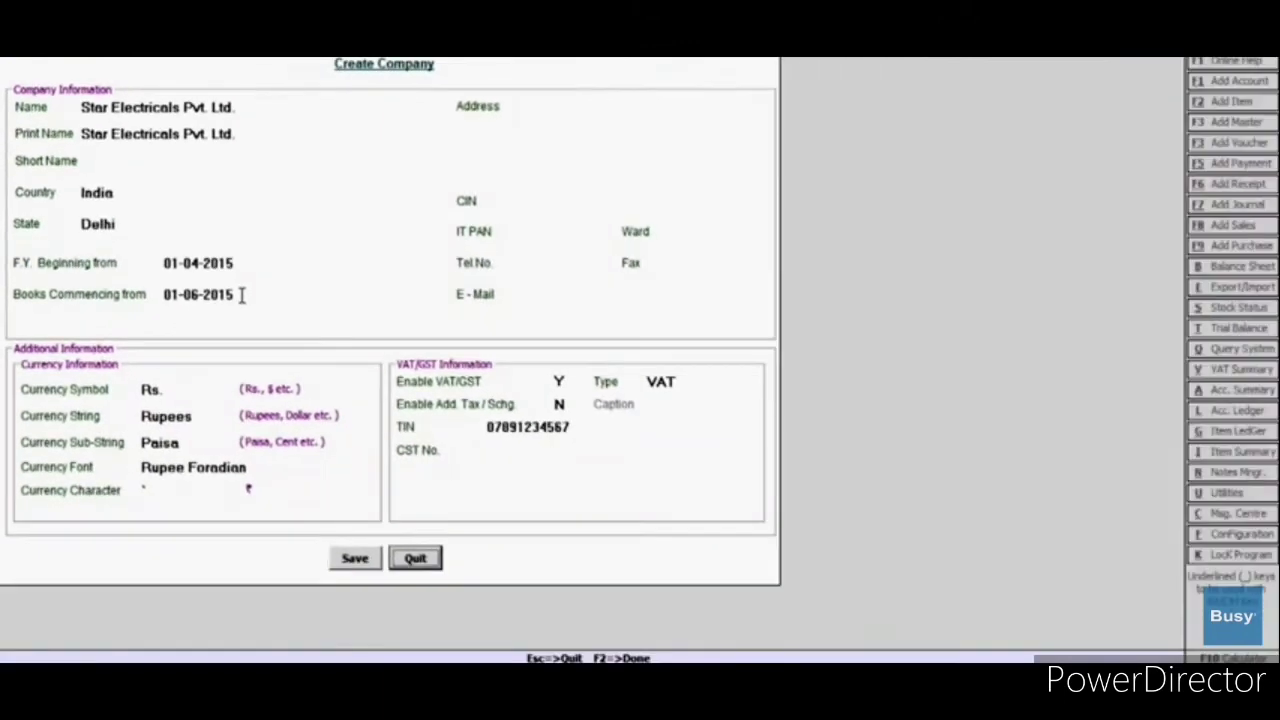
# Step: Save Star Electricals Pvt. Ltd. as a new company and acknowledge the creation message
pyautogui.press('Left')
pyautogui.press('Return')
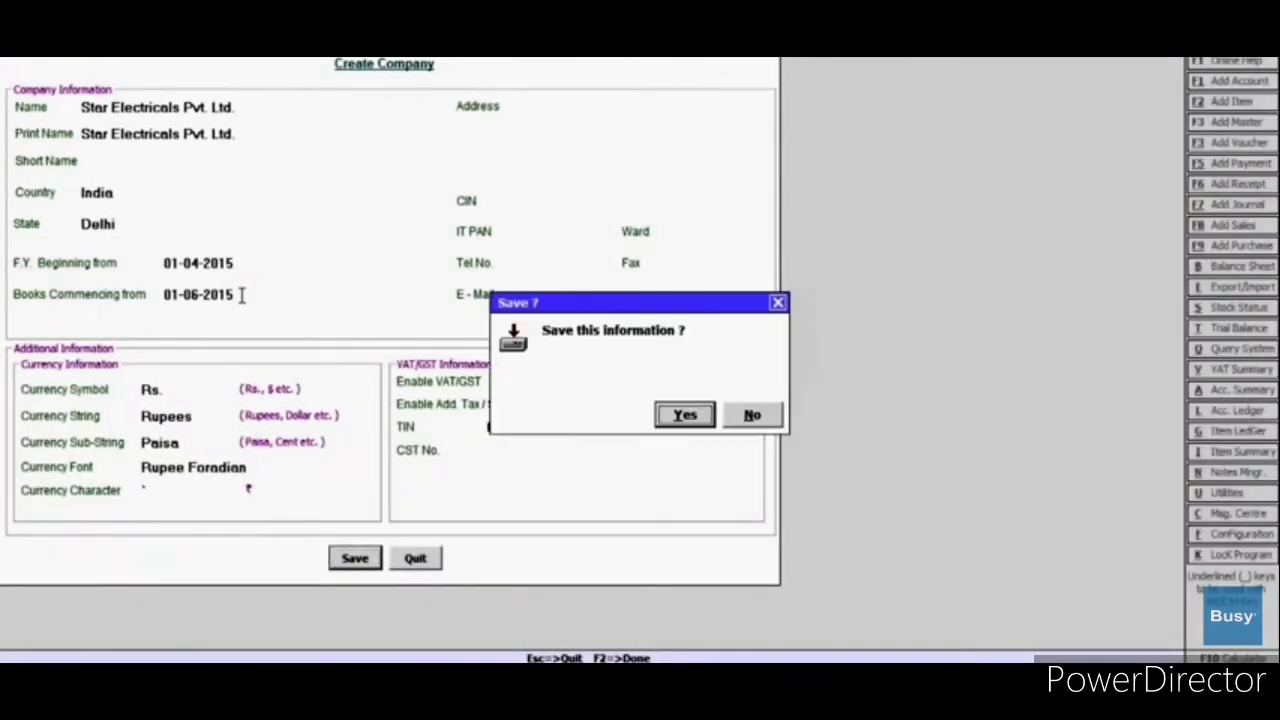
pyautogui.press('Return')
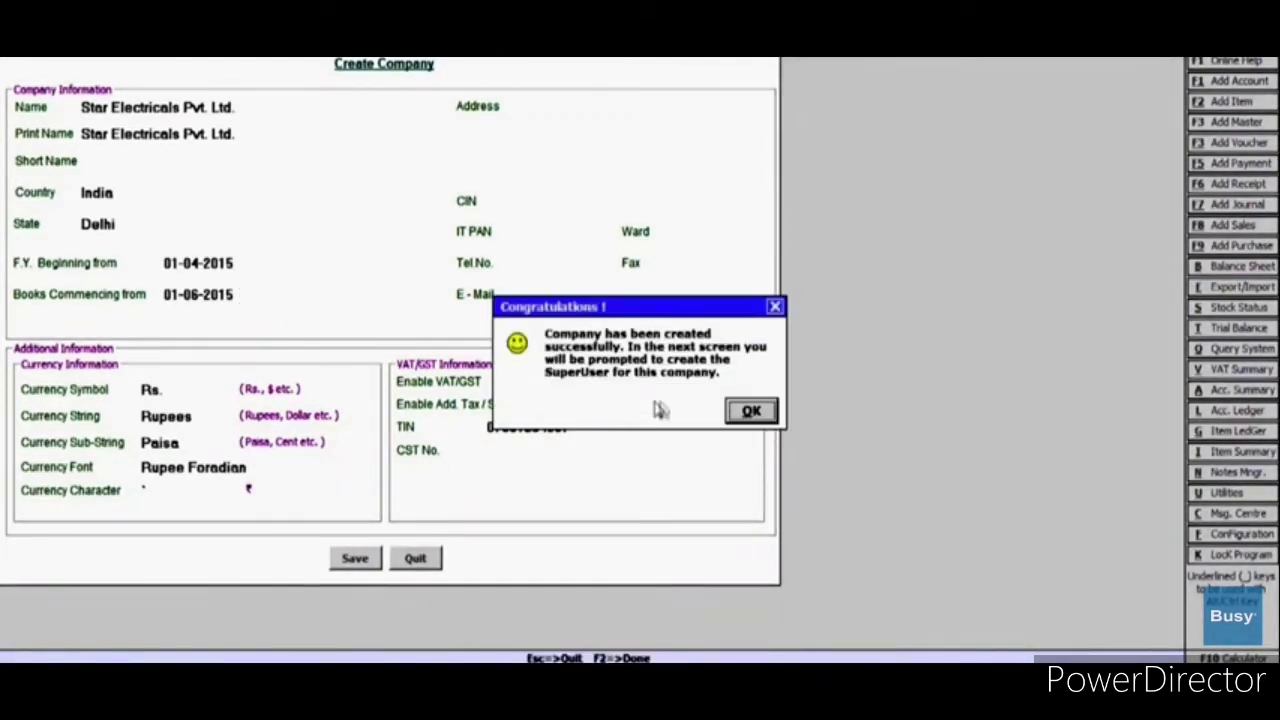
pyautogui.click(751, 411)
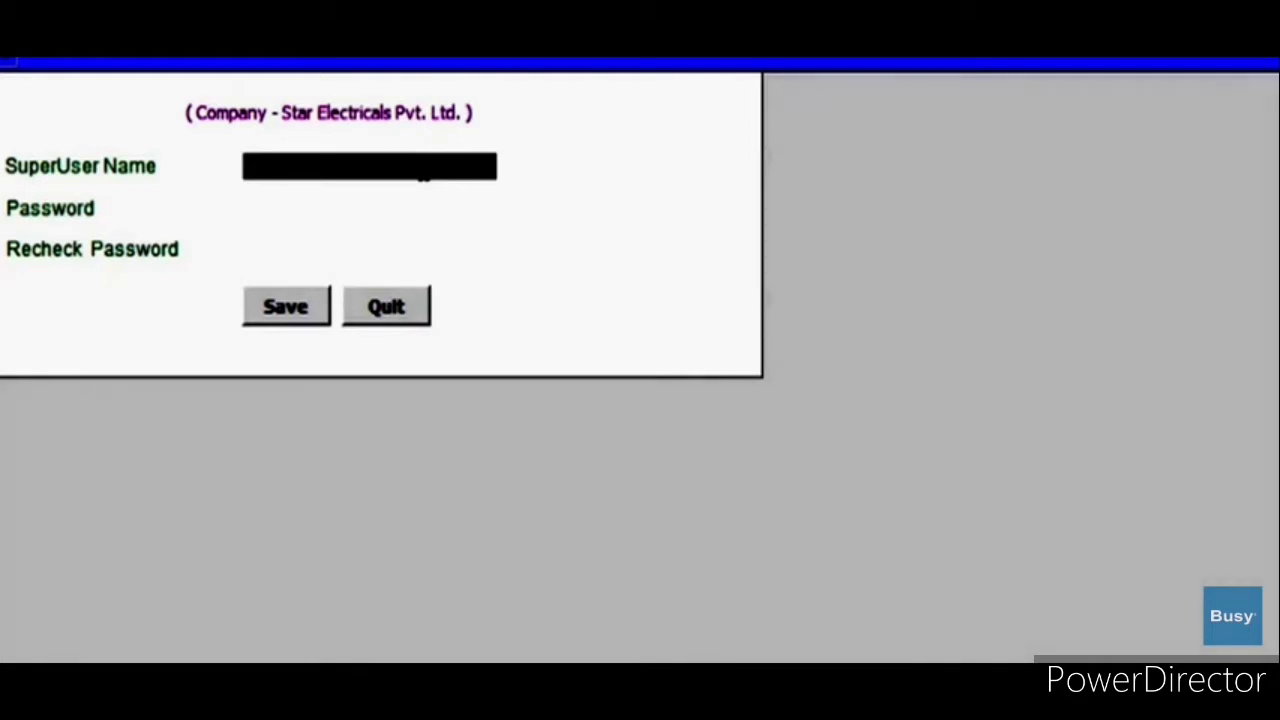
# Step: Enter the SuperUser login name and password, then re-enter the password to confirm
pyautogui.write('Administra')
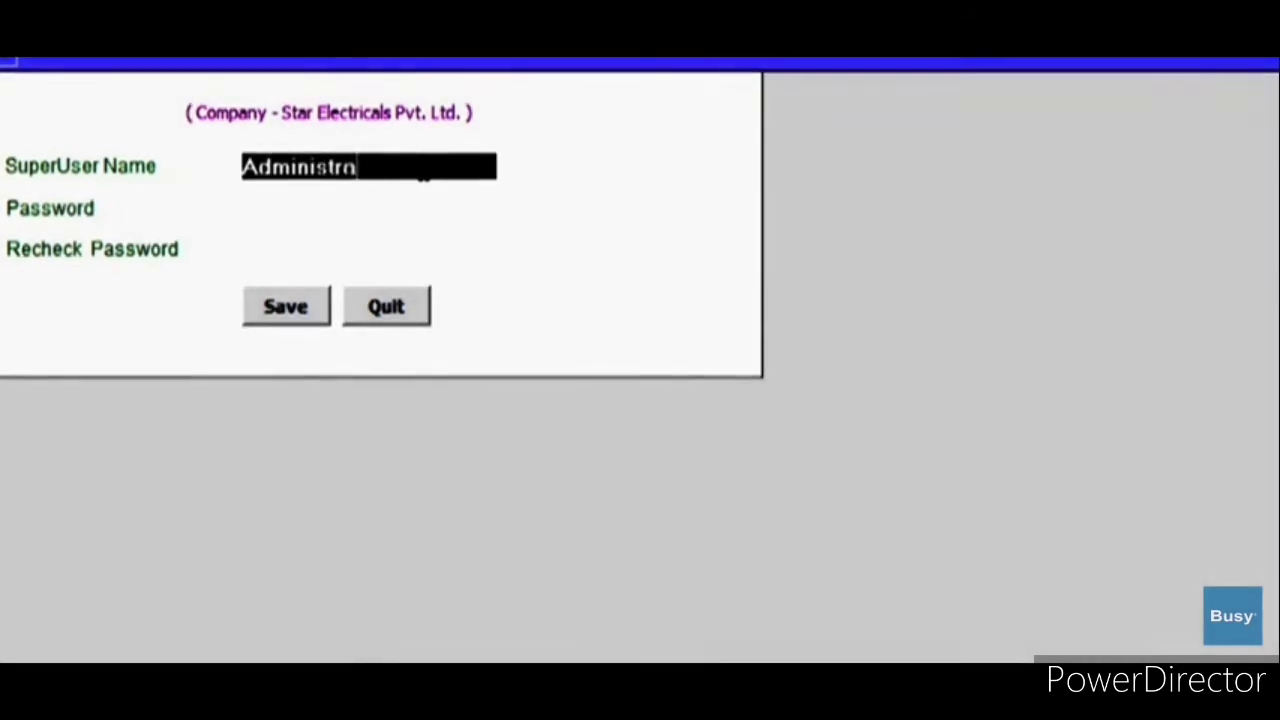
pyautogui.write('tion')
pyautogui.press('Return')
pyautogui.write('******')
pyautogui.press('Return')
pyautogui.write('***')
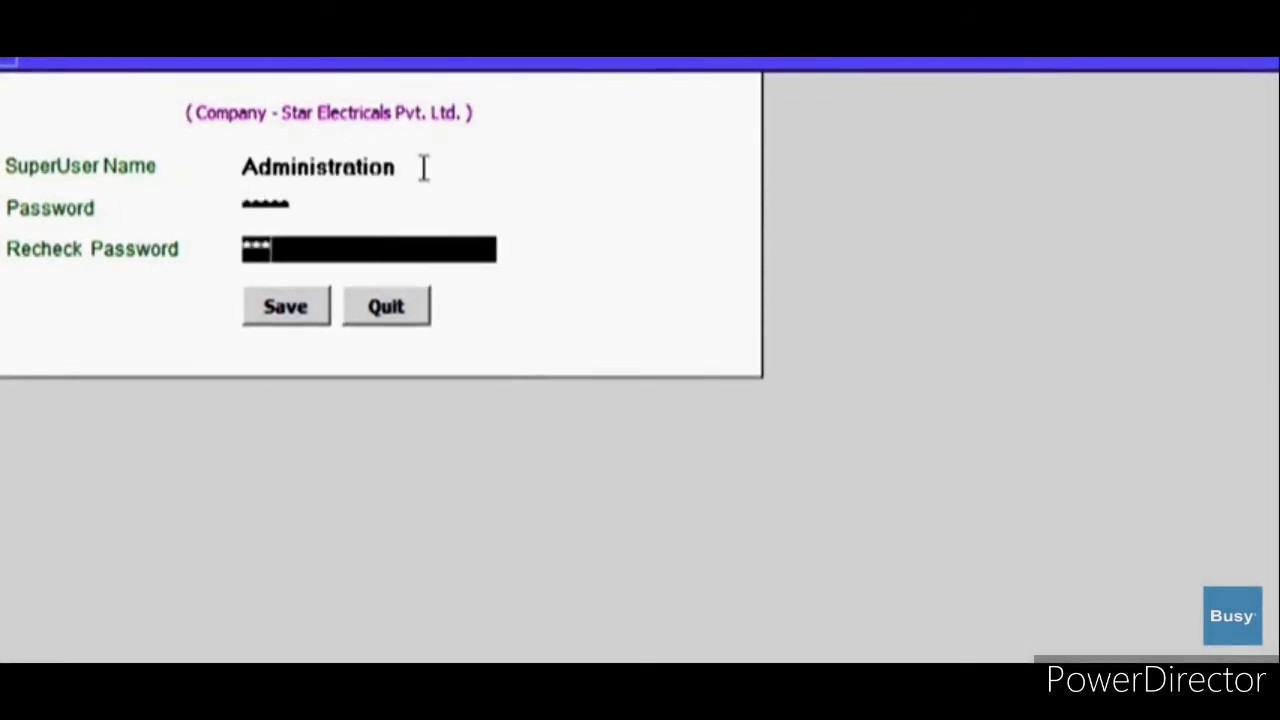
pyautogui.write('***')
pyautogui.press('Return')
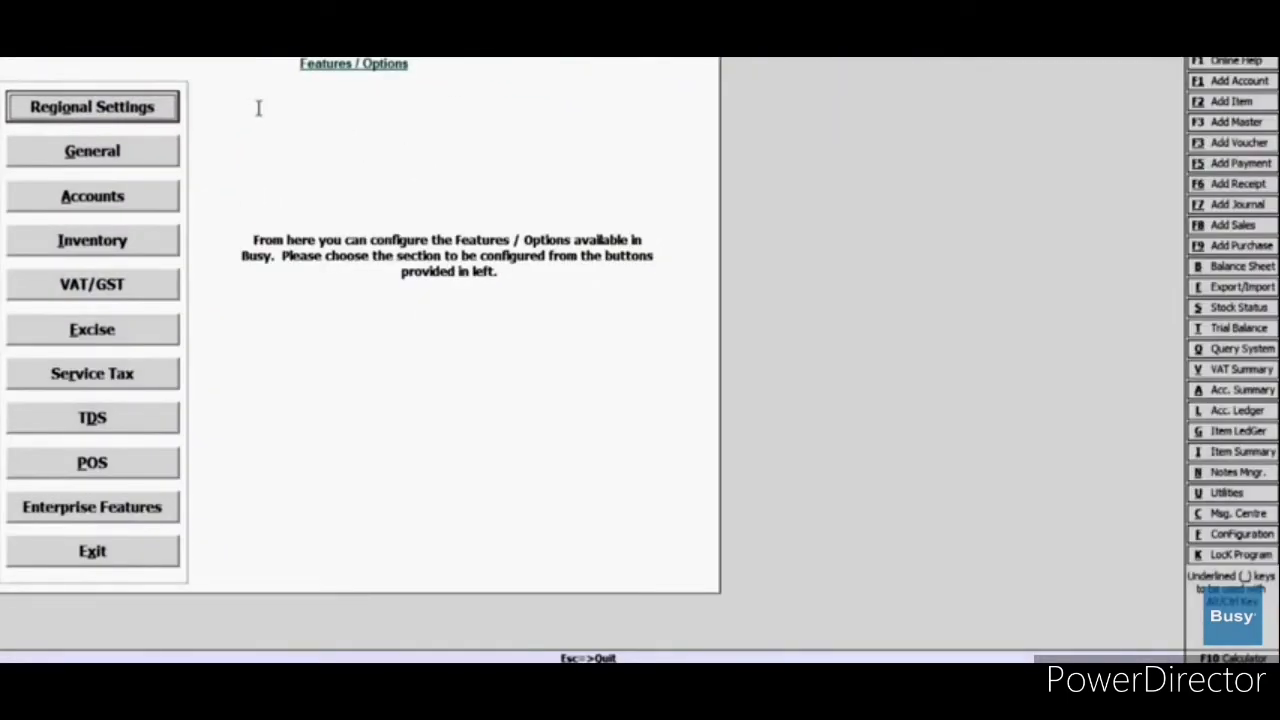
# Step: Save the Accounts, Inventory, VAT/GST and Excise feature pages in turn, then exit Features/Options
pyautogui.click(157, 205)
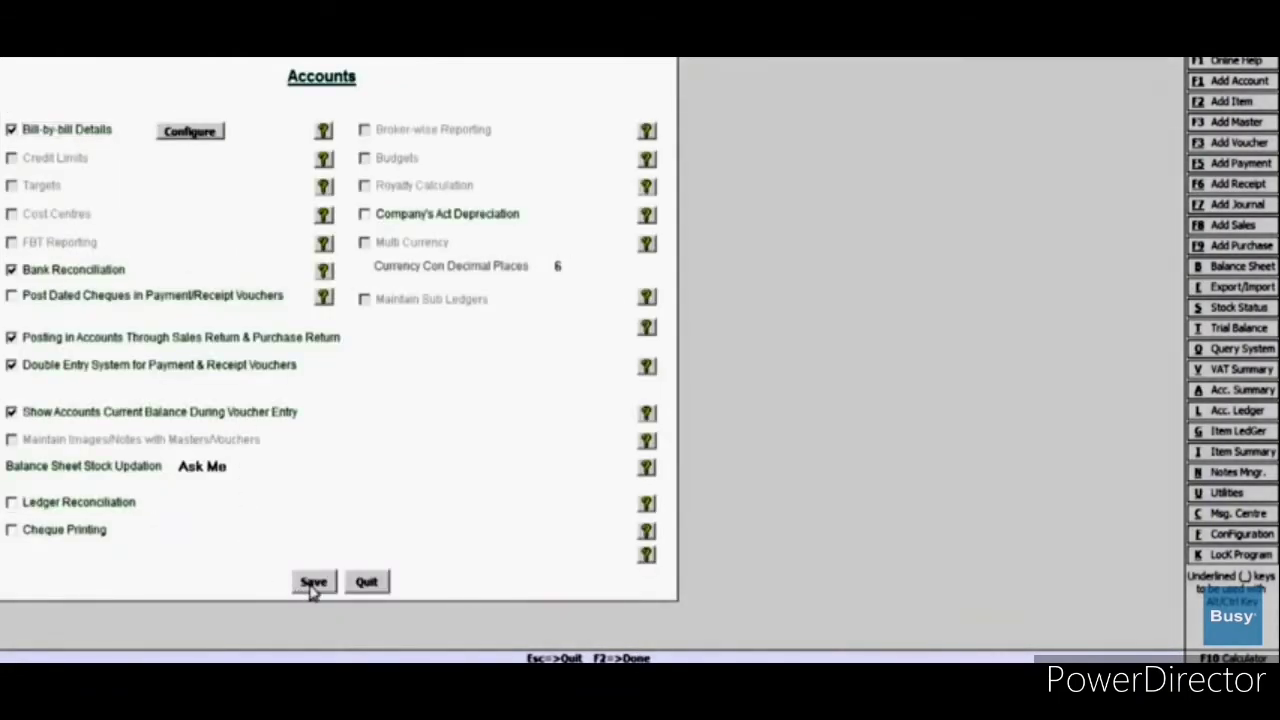
pyautogui.click(302, 583)
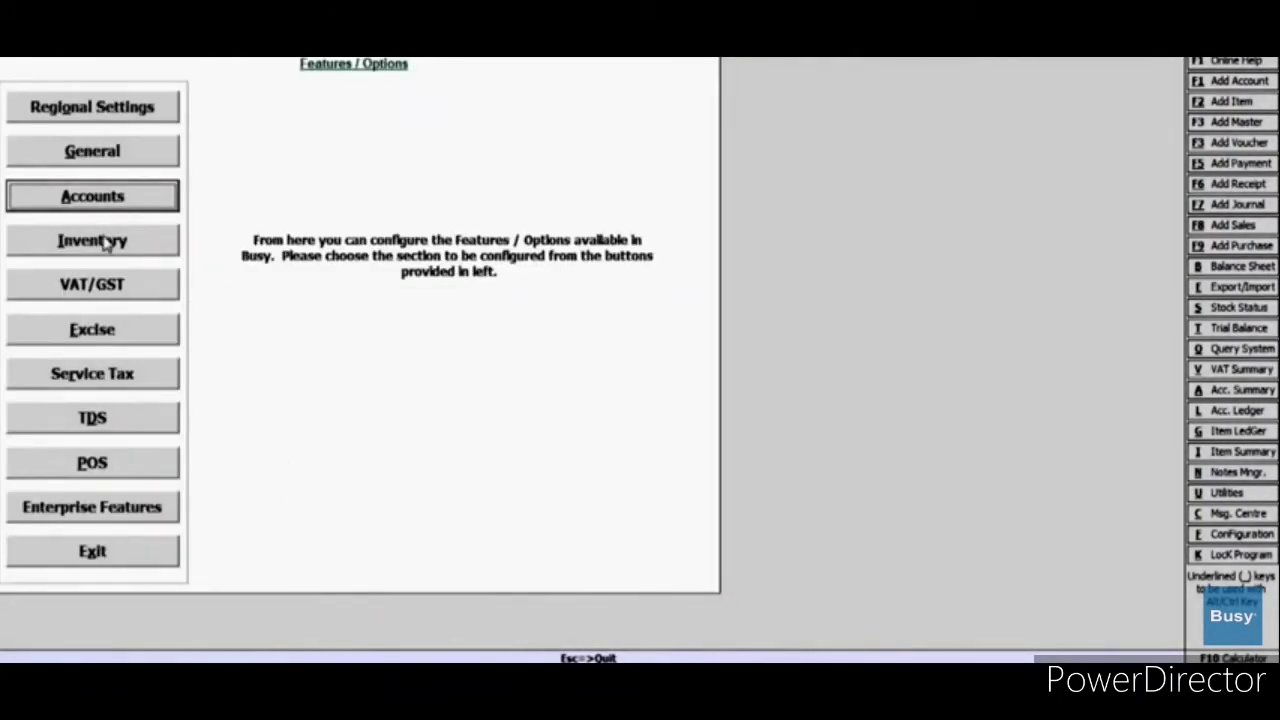
pyautogui.click(108, 241)
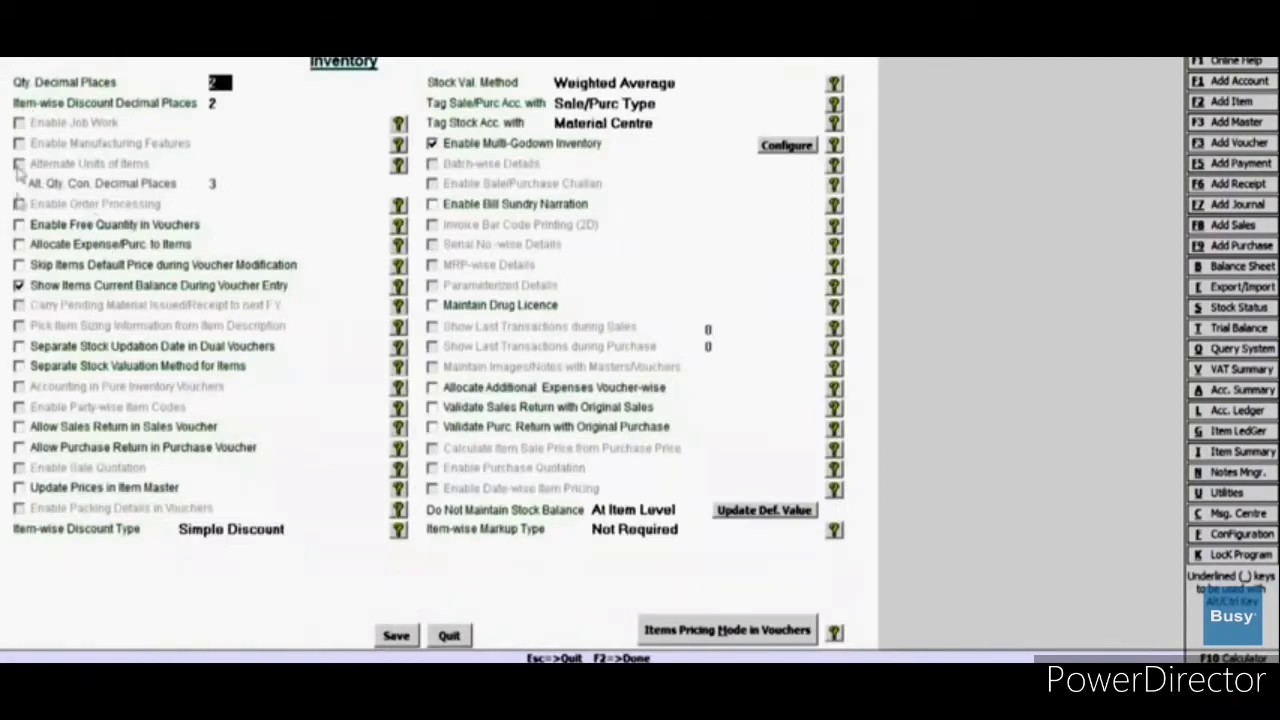
pyautogui.click(393, 637)
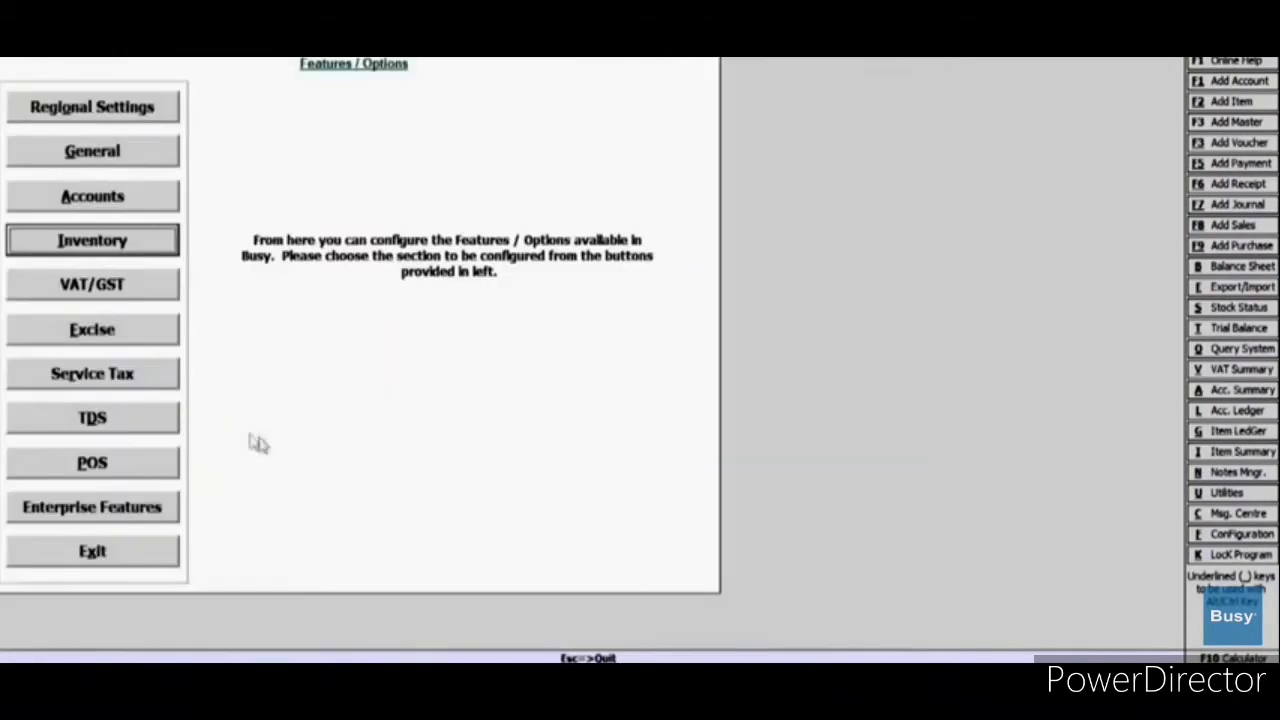
pyautogui.click(84, 300)
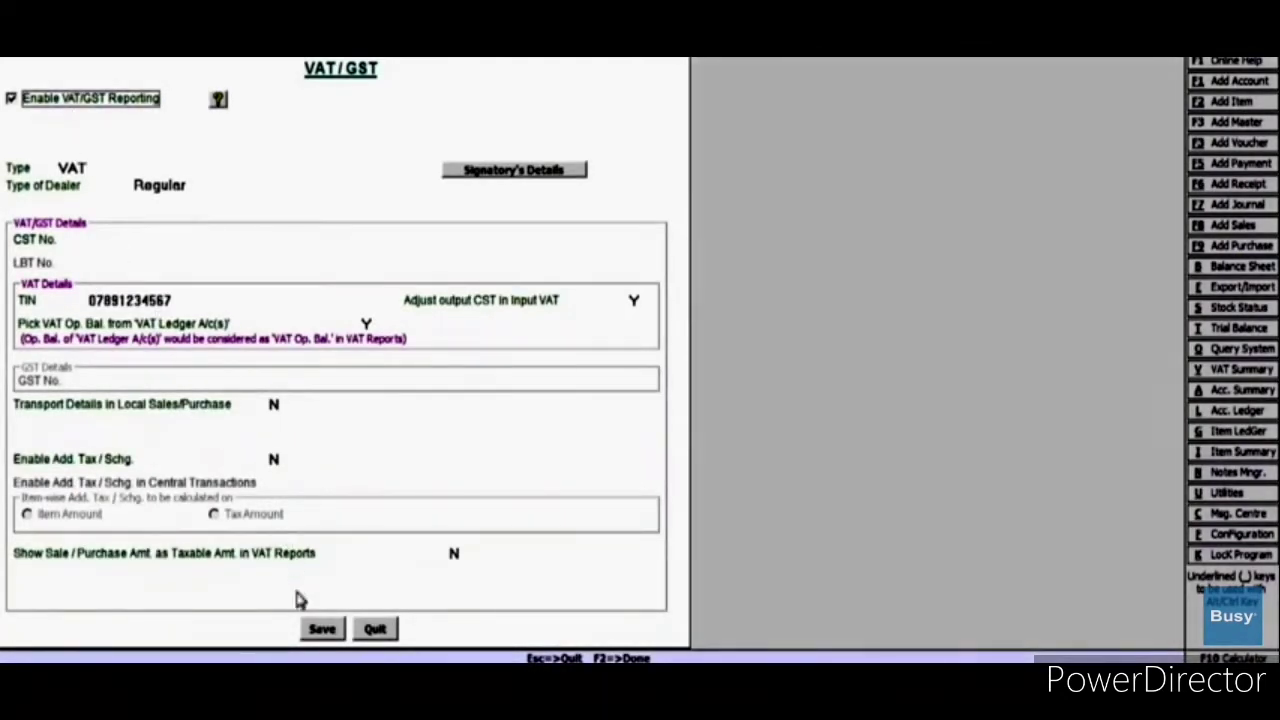
pyautogui.click(320, 630)
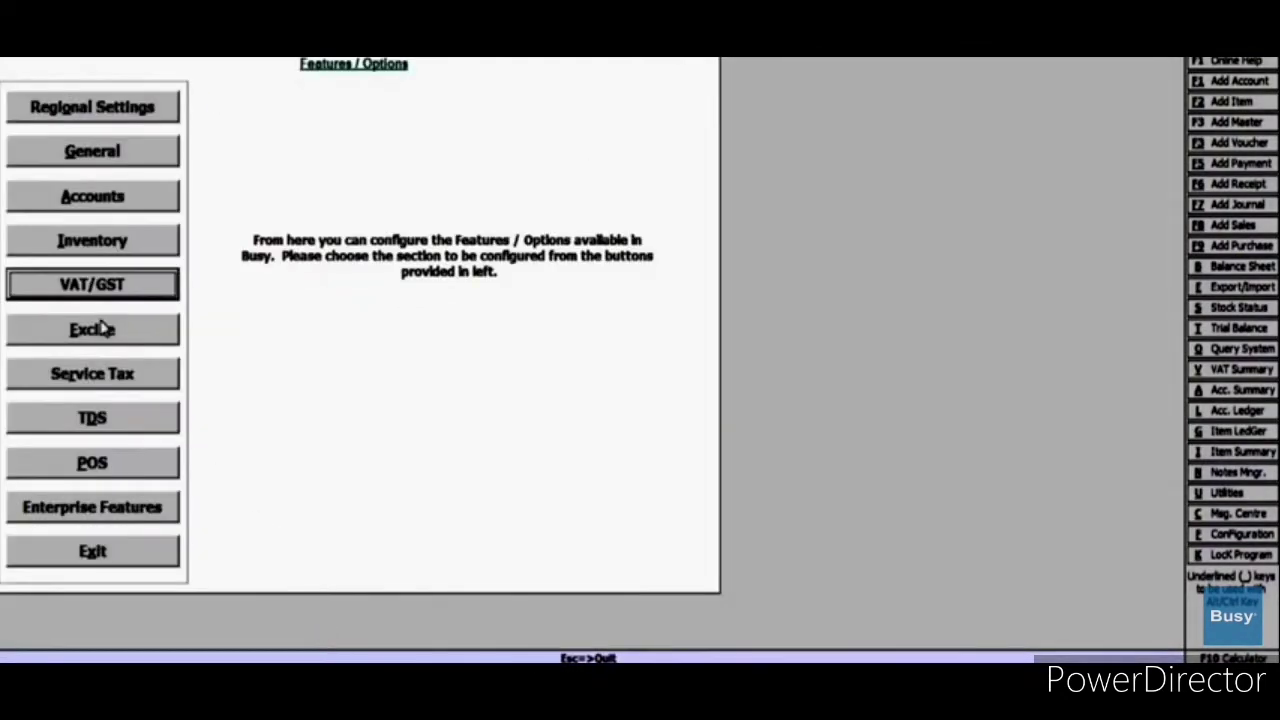
pyautogui.click(105, 329)
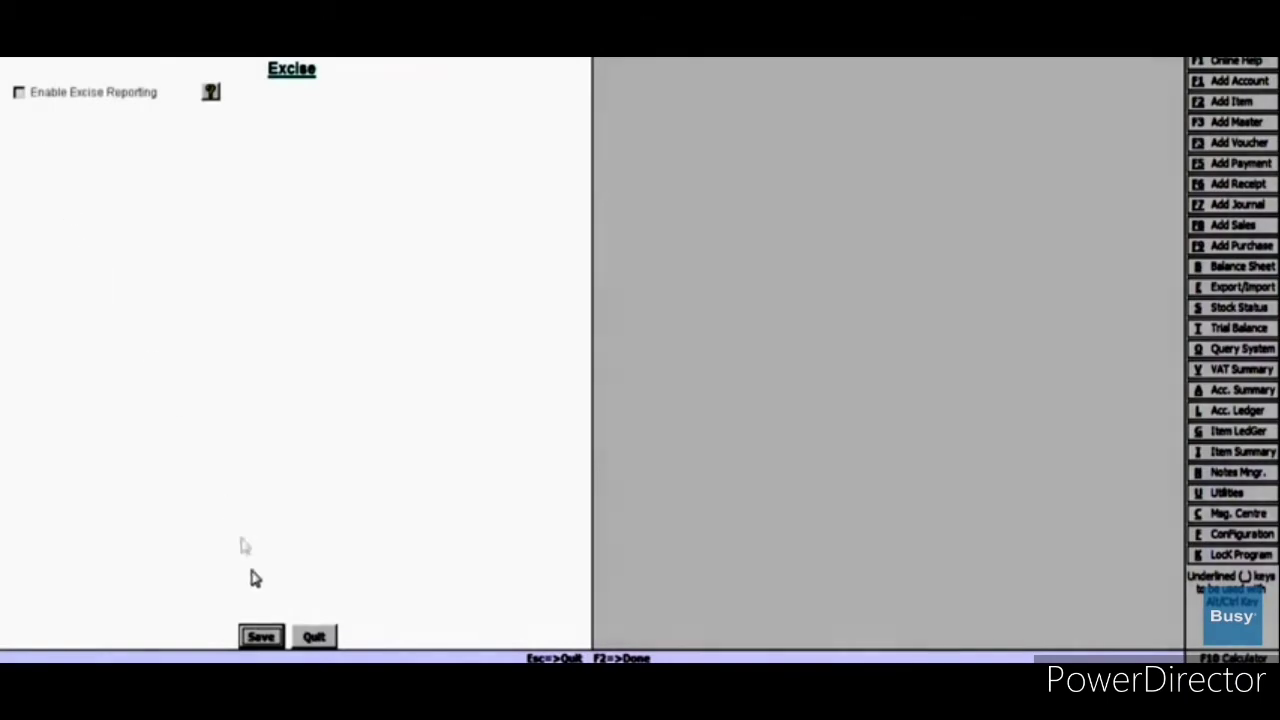
pyautogui.click(264, 639)
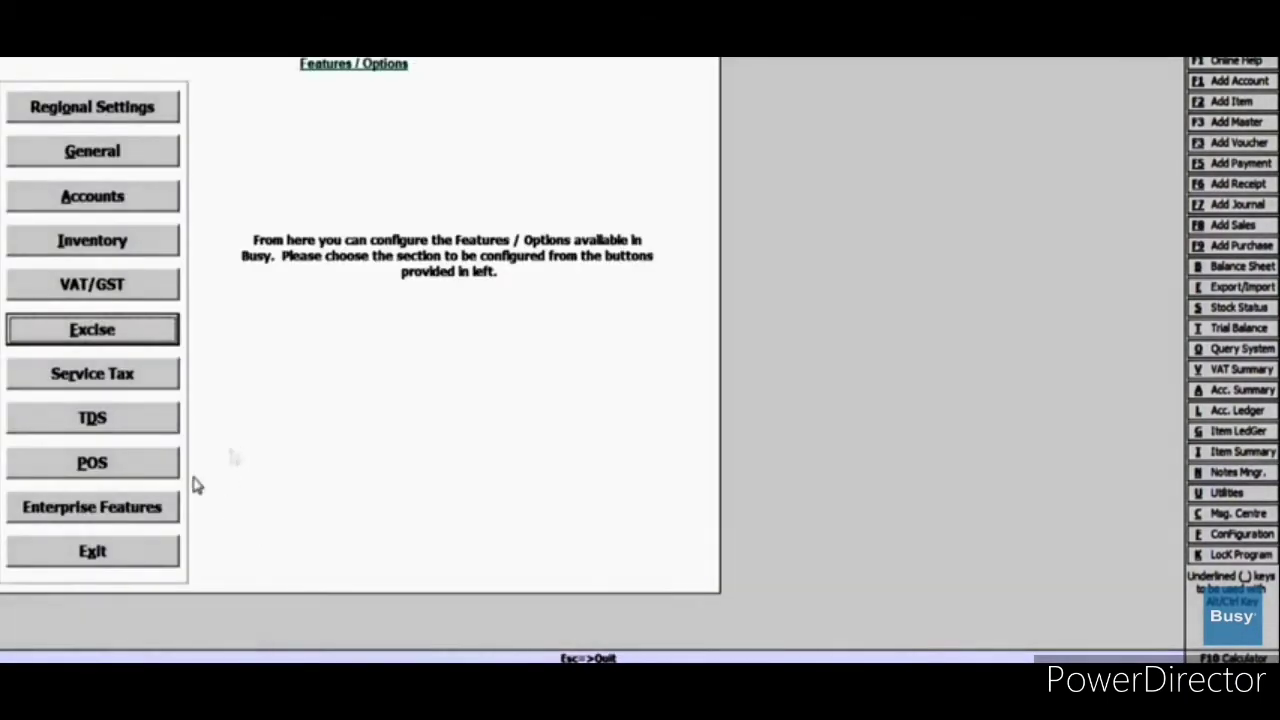
pyautogui.click(155, 553)
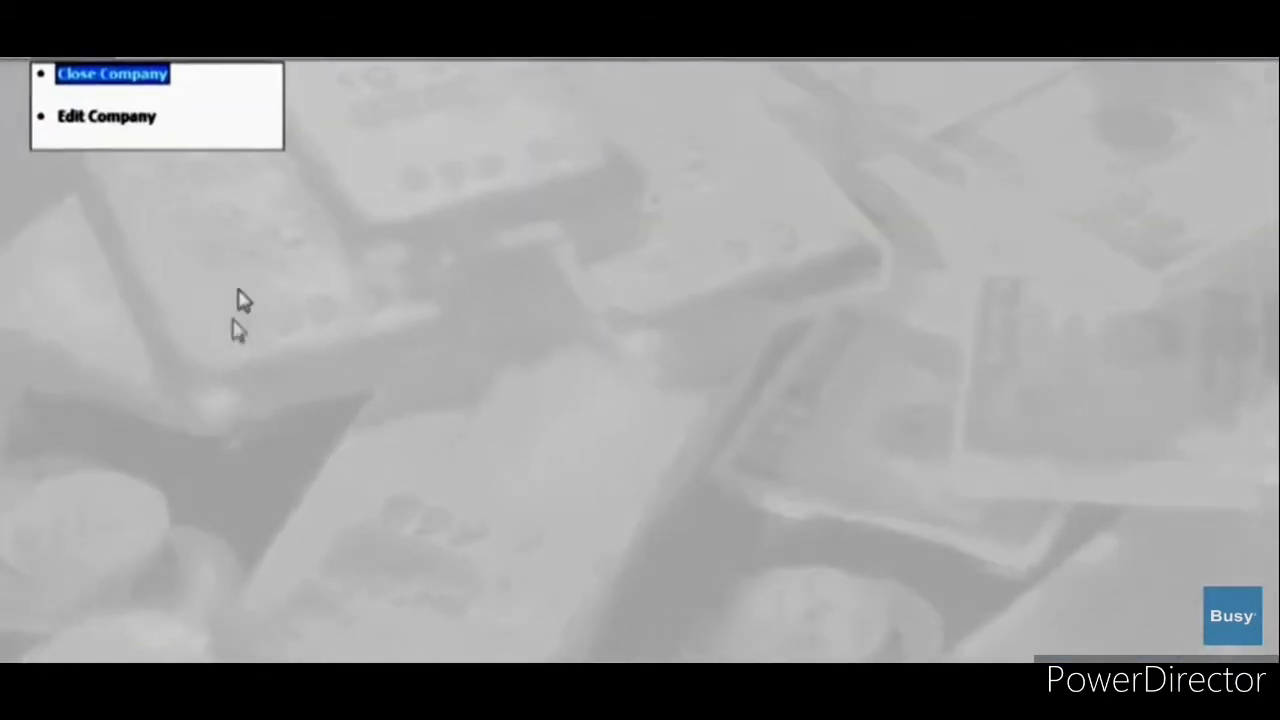
# Step: Create the account Sony India under Sundry Debtors with 25 purchase credit days
pyautogui.click(211, 52)
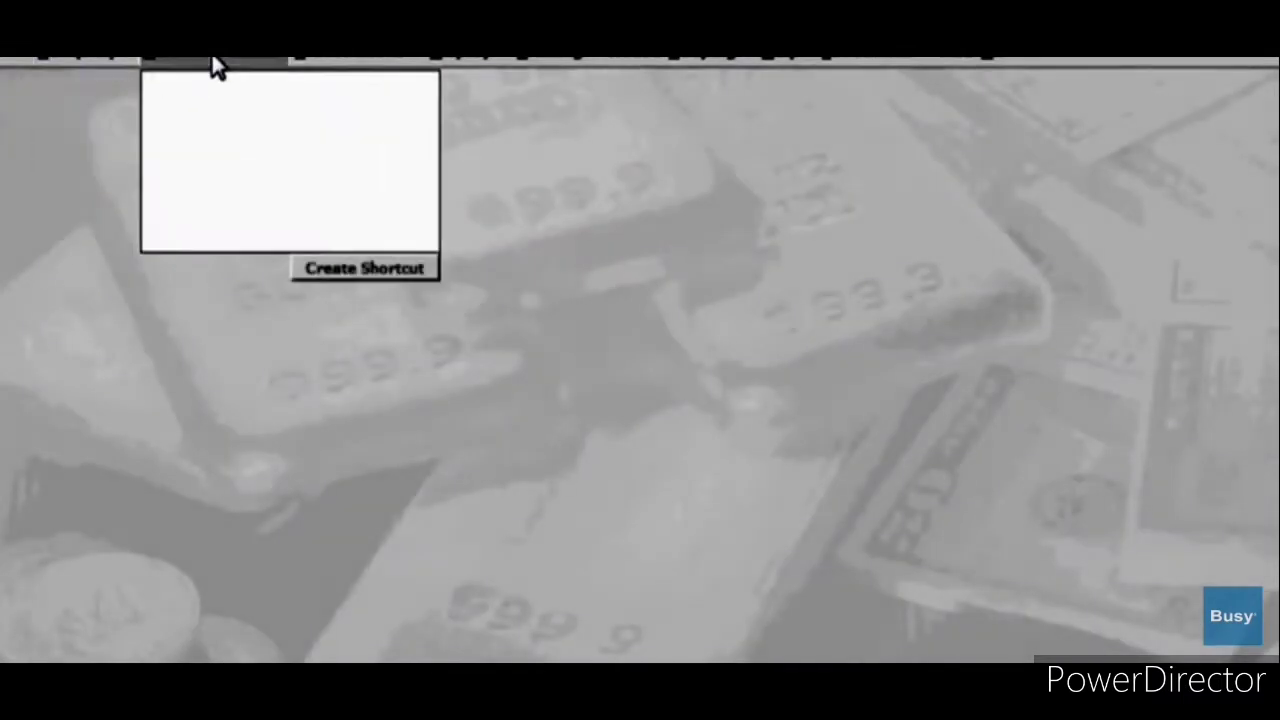
pyautogui.click(230, 86)
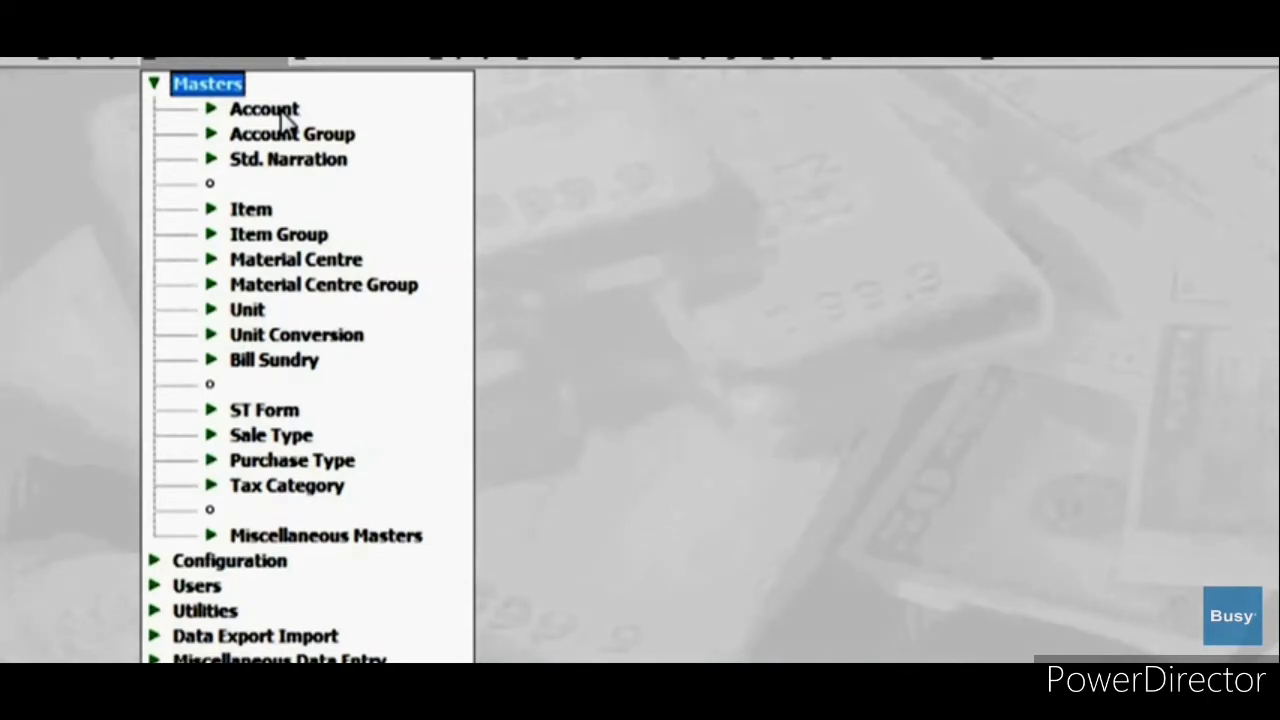
pyautogui.click(280, 109)
pyautogui.click(290, 129)
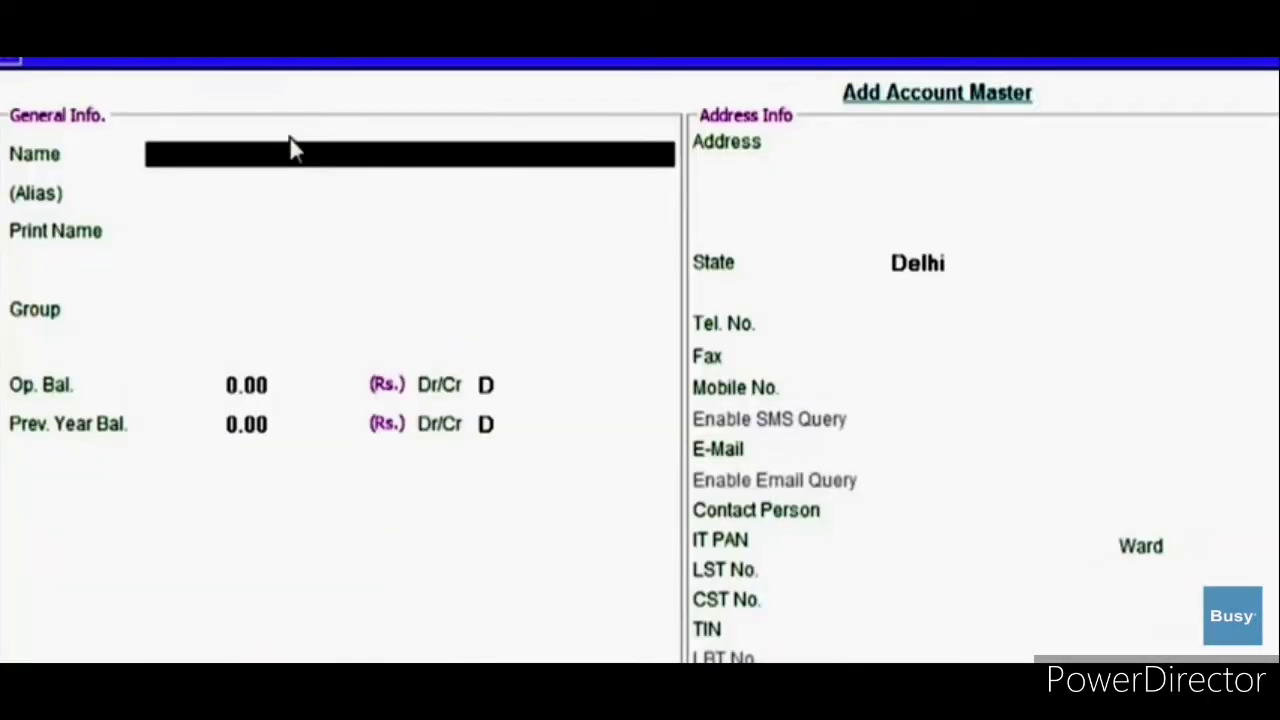
pyautogui.write('Sony')
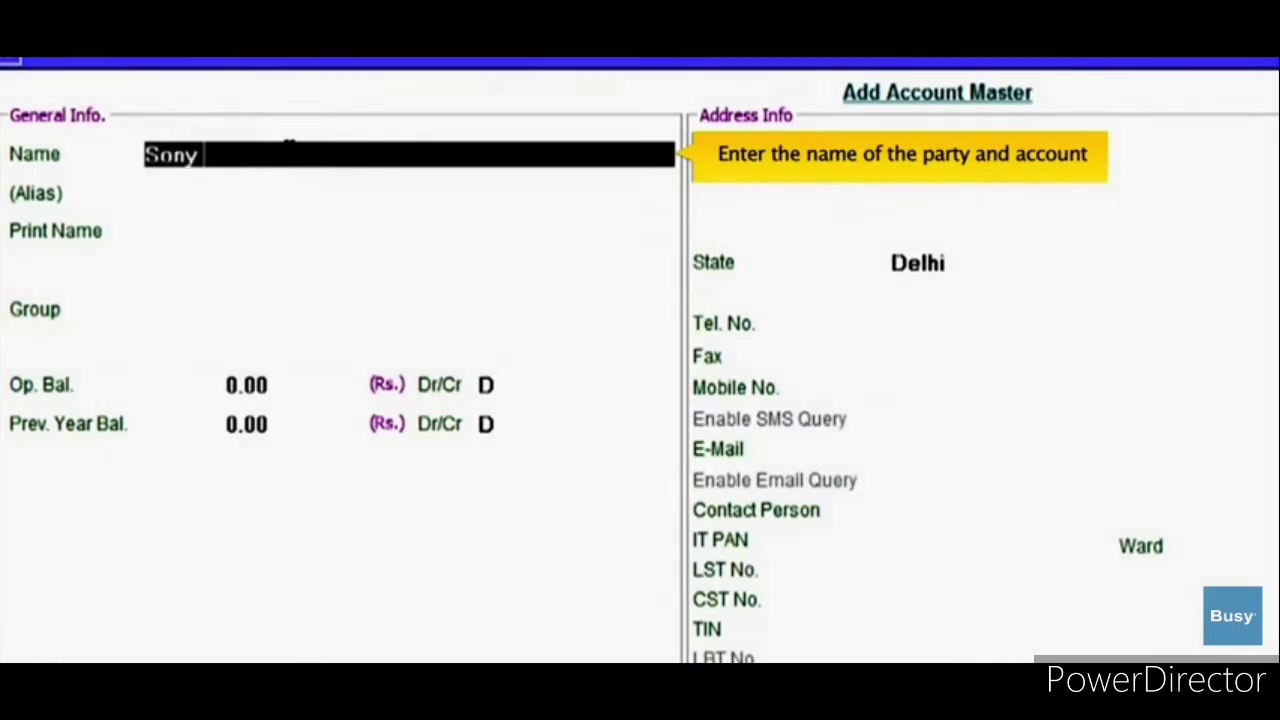
pyautogui.write(' India')
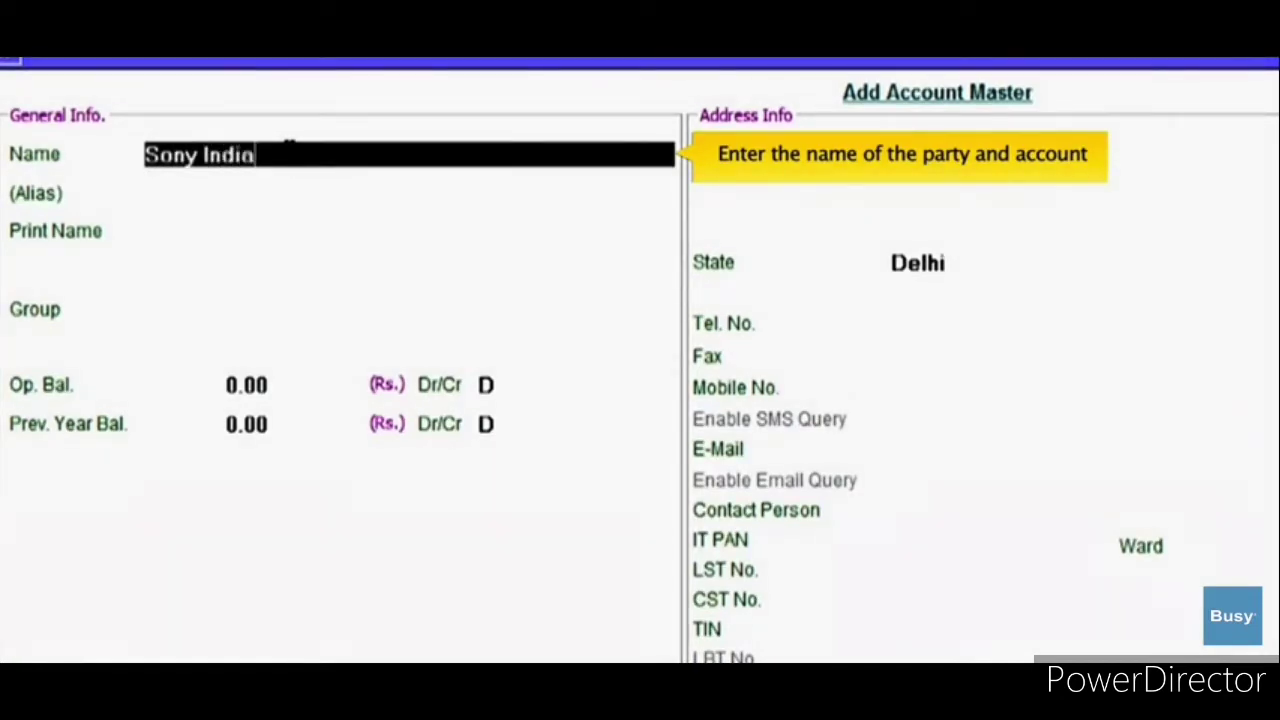
pyautogui.press('Return')
pyautogui.press('Return')
pyautogui.press('Return')
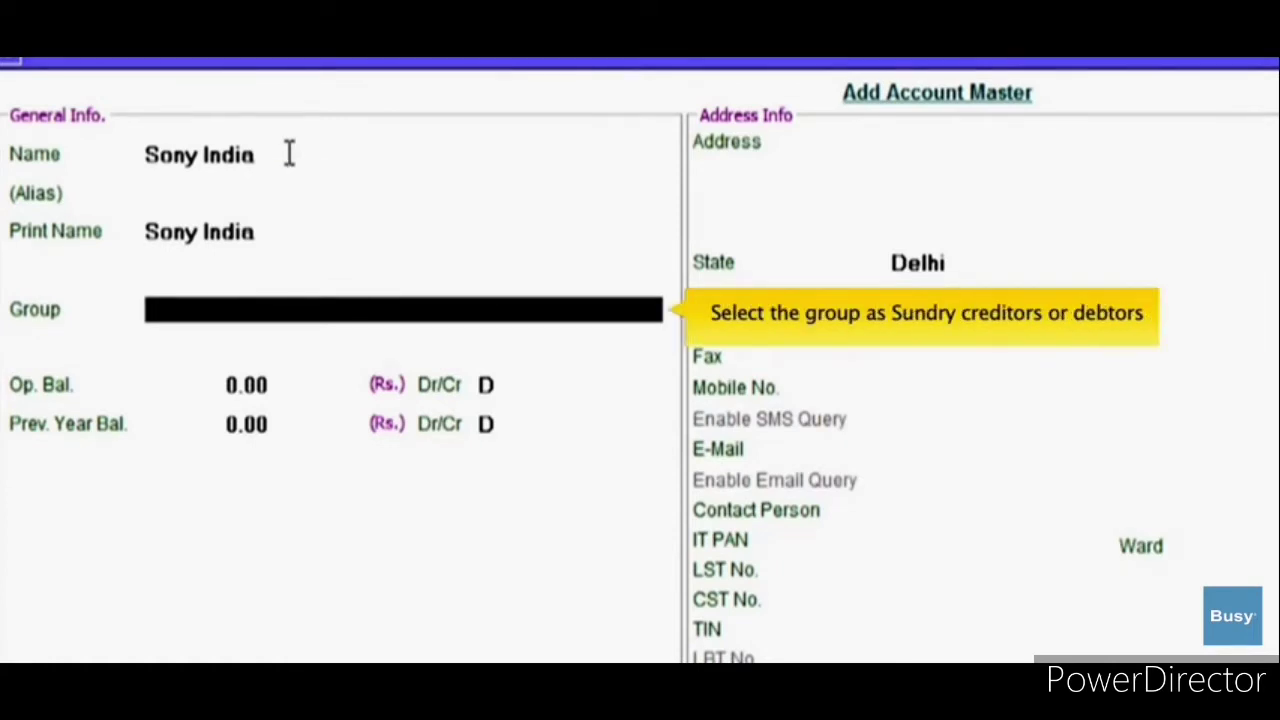
pyautogui.write('Sun')
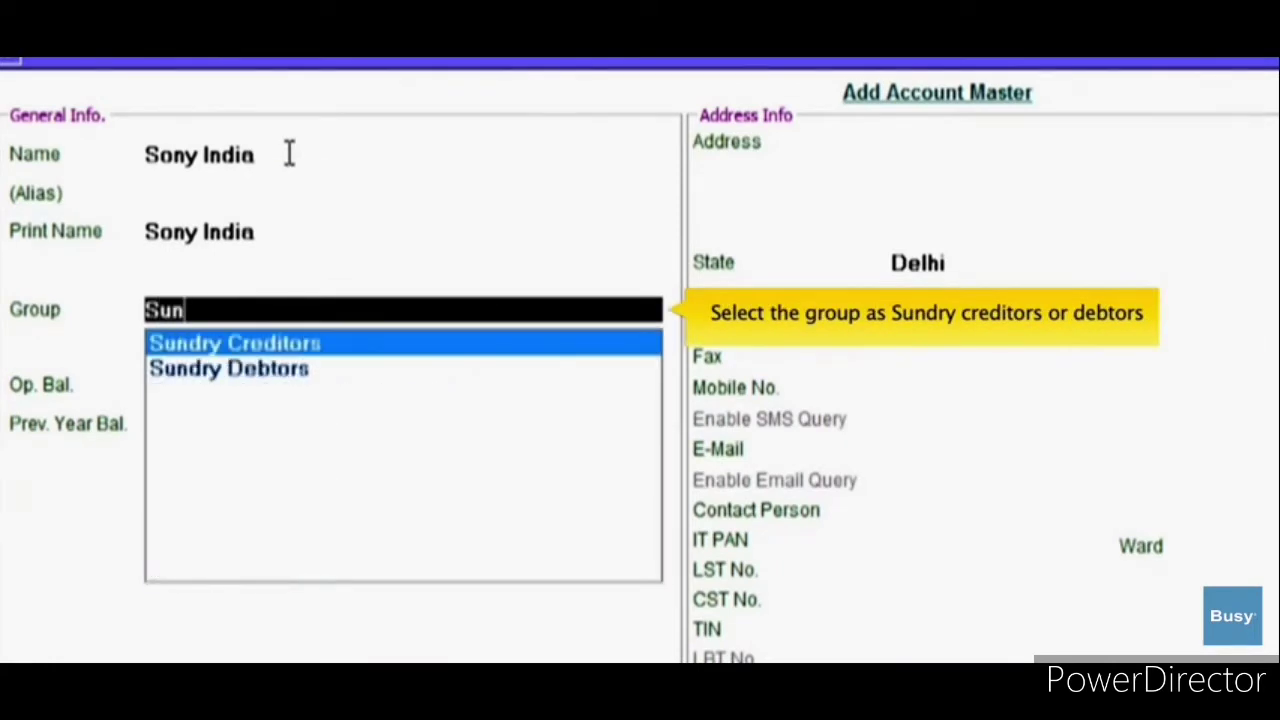
pyautogui.press('Down')
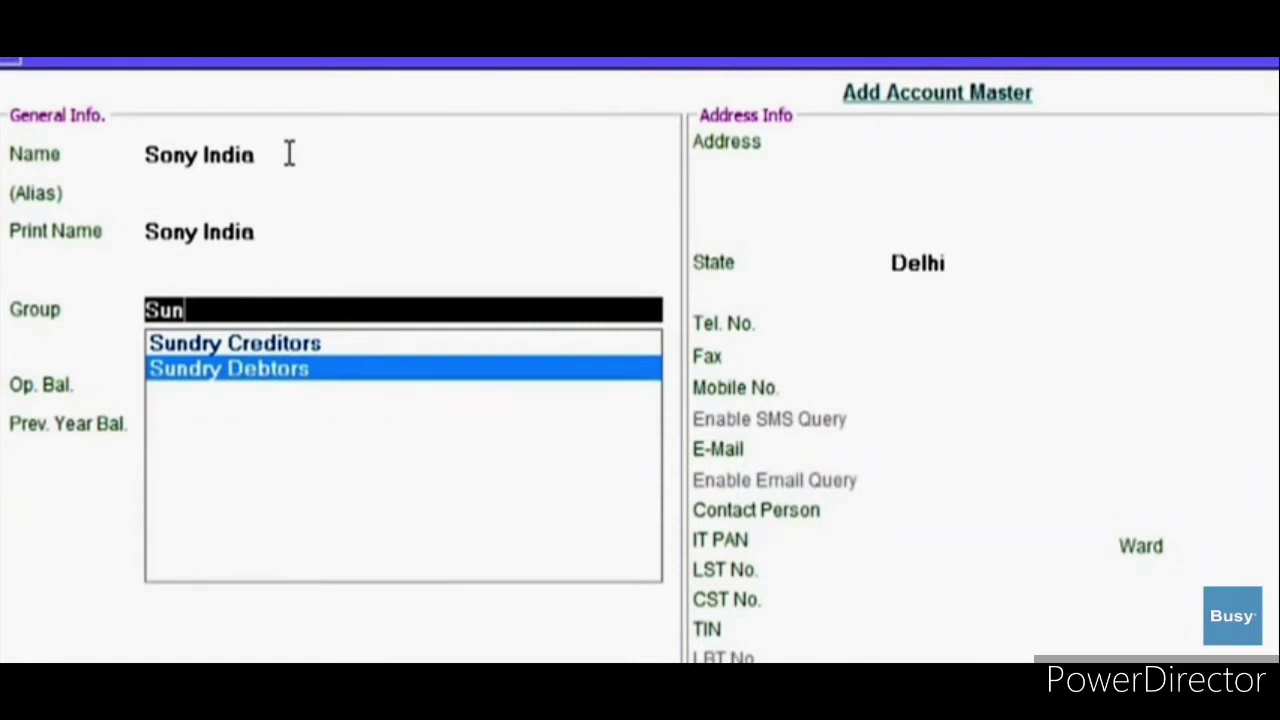
pyautogui.press('Return')
pyautogui.press('Return')
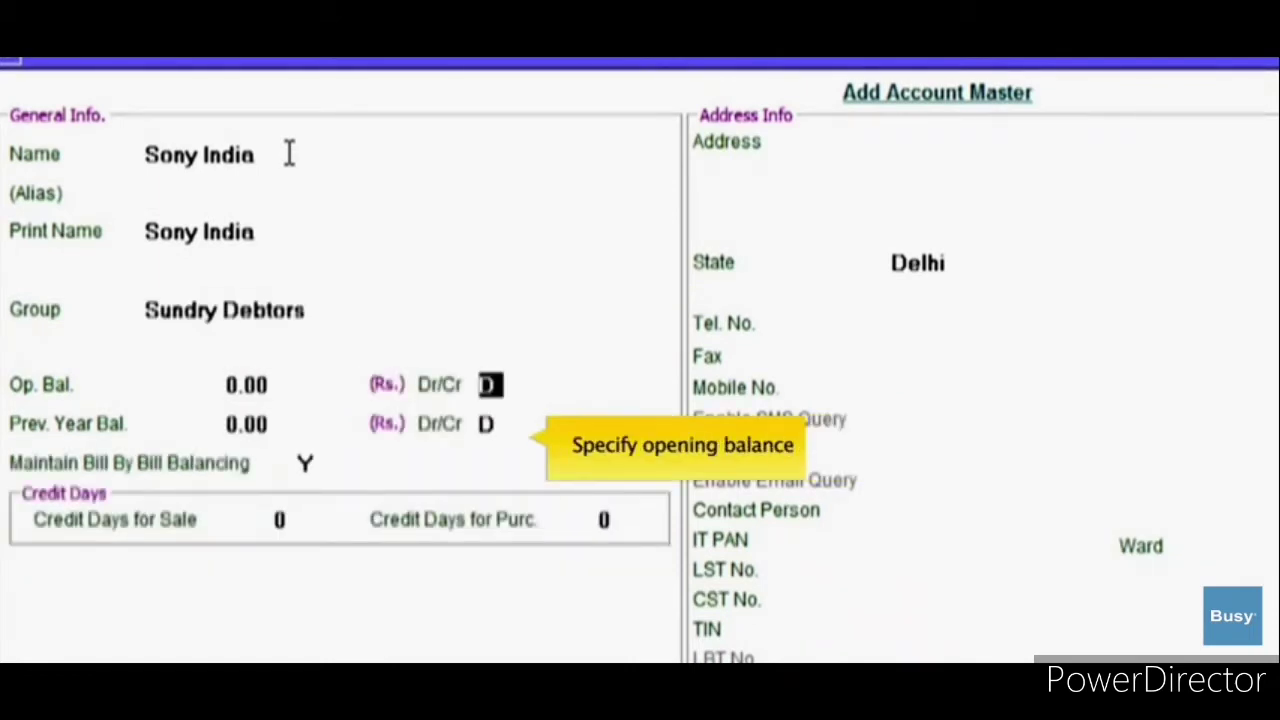
pyautogui.press('Return')
pyautogui.press('Return')
pyautogui.press('Return')
pyautogui.press('Return')
pyautogui.press('Return')
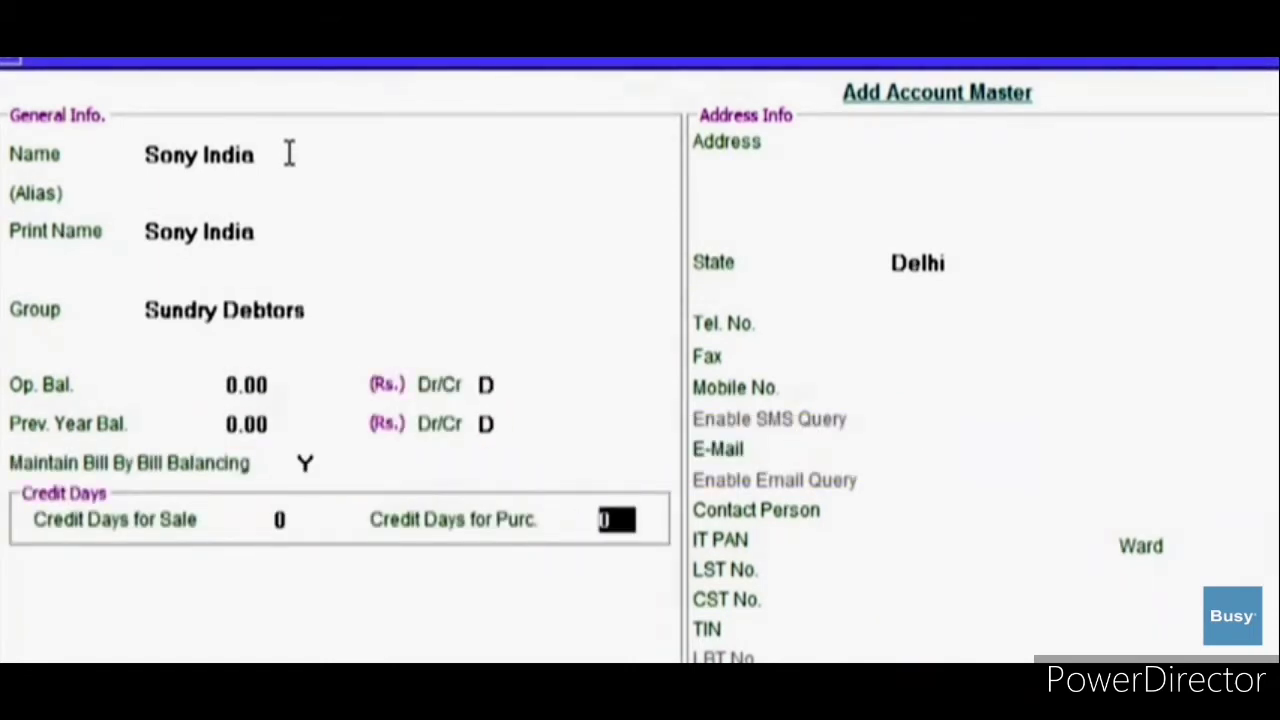
pyautogui.write('25')
pyautogui.press('Return')
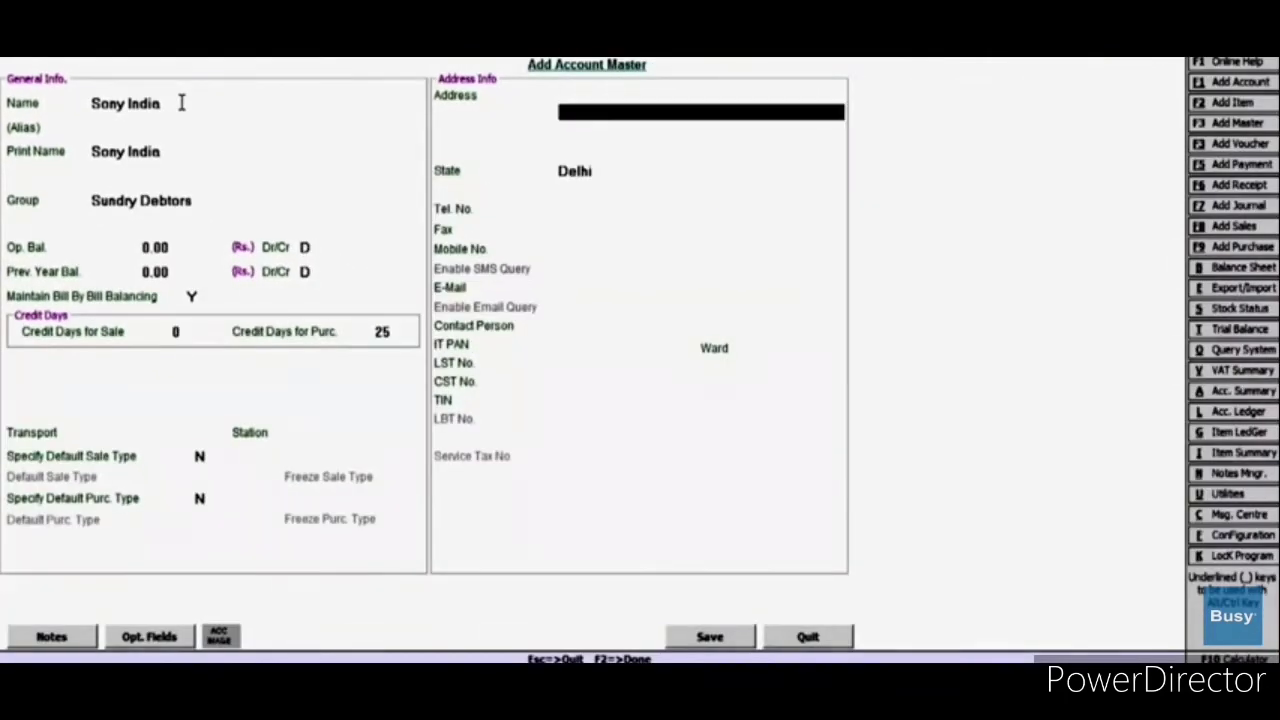
pyautogui.press('Return')
pyautogui.press('Return')
pyautogui.press('Return')
pyautogui.press('Return')
pyautogui.press('Return')
pyautogui.press('Return')
pyautogui.press('Return')
pyautogui.press('Return')
pyautogui.press('Return')
pyautogui.press('Return')
pyautogui.press('Return')
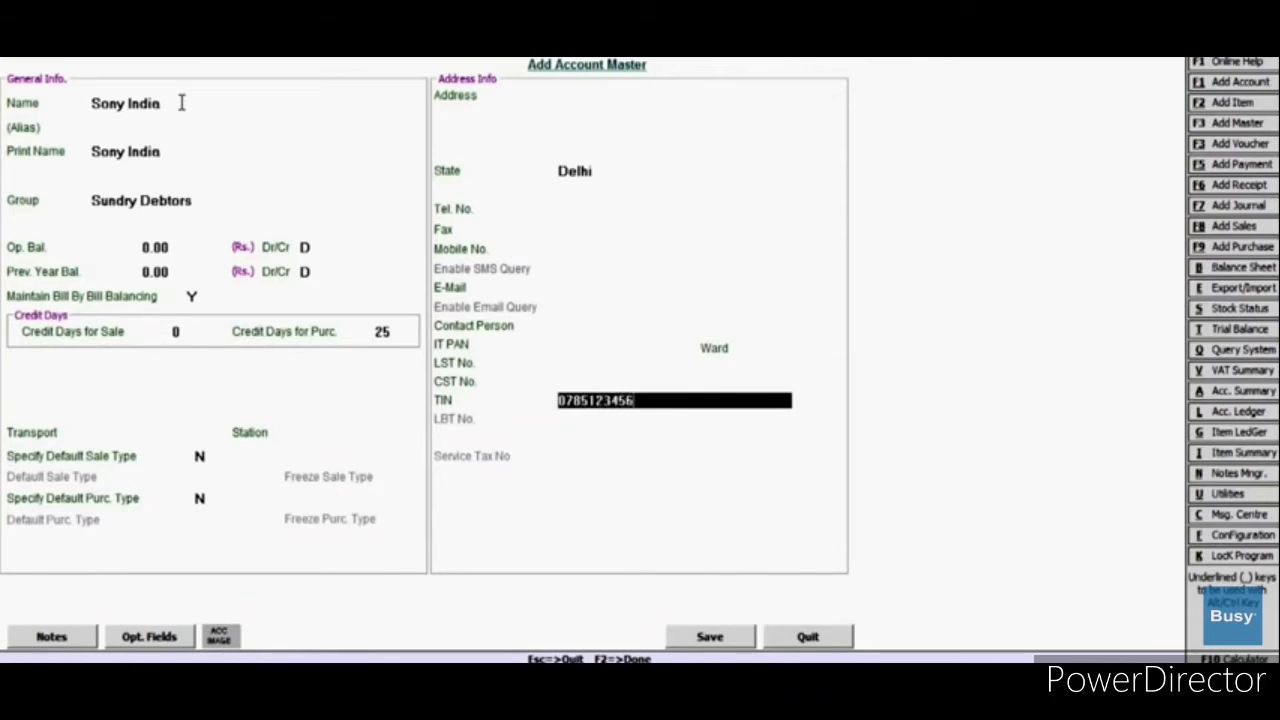
pyautogui.press('F2')
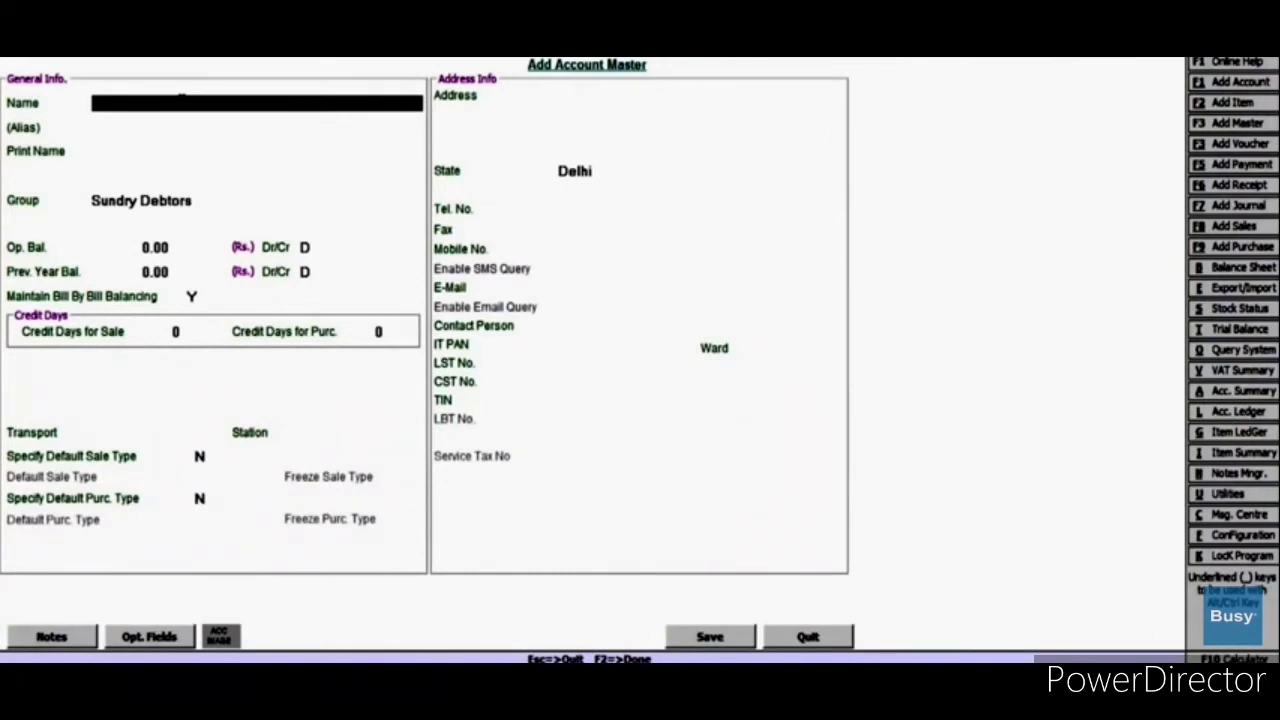
# Step: Create the account Smart Traders with its TIN and save it
pyautogui.press('Return')
pyautogui.press('Return')
pyautogui.press('Return')
pyautogui.press('Return')
pyautogui.press('Return')
pyautogui.press('Return')
pyautogui.press('Return')
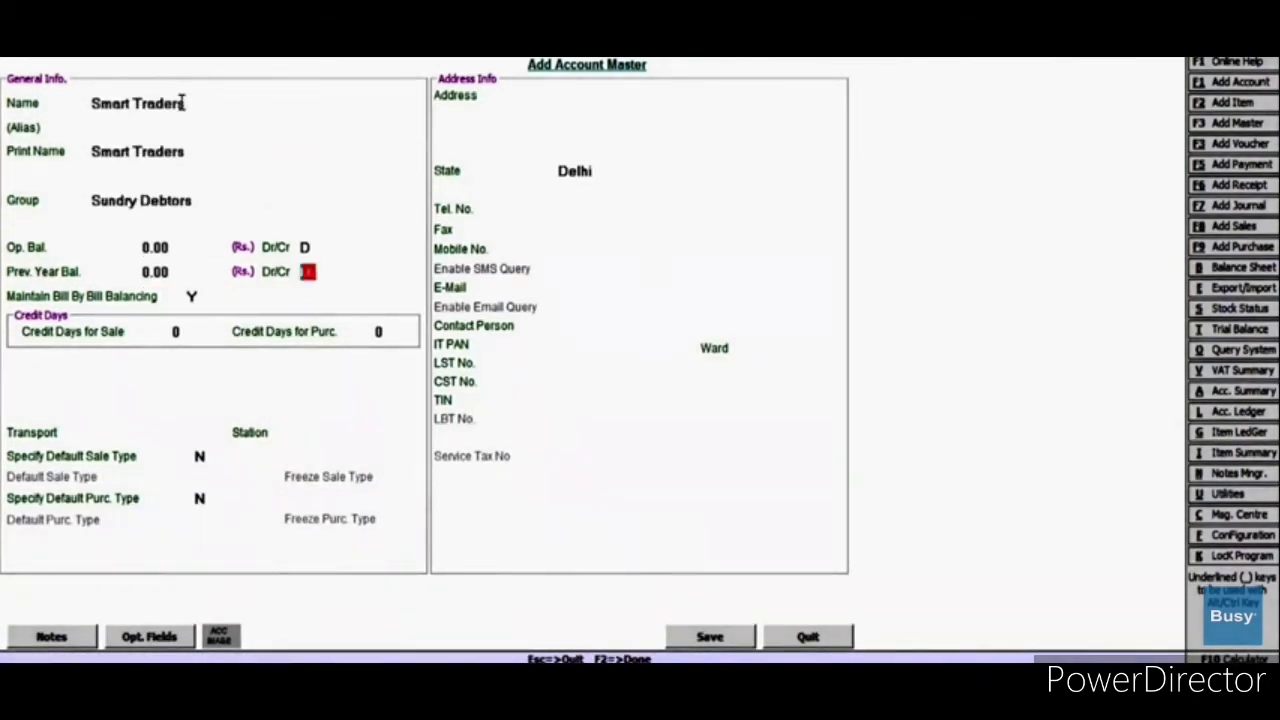
pyautogui.press('Return')
pyautogui.press('Return')
pyautogui.press('Return')
pyautogui.press('Return')
pyautogui.press('Return')
pyautogui.press('Return')
pyautogui.press('Return')
pyautogui.press('Return')
pyautogui.press('Return')
pyautogui.press('Return')
pyautogui.press('Return')
pyautogui.press('Return')
pyautogui.press('Return')
pyautogui.press('Return')
pyautogui.press('Return')
pyautogui.press('Return')
pyautogui.press('Return')
pyautogui.press('Return')
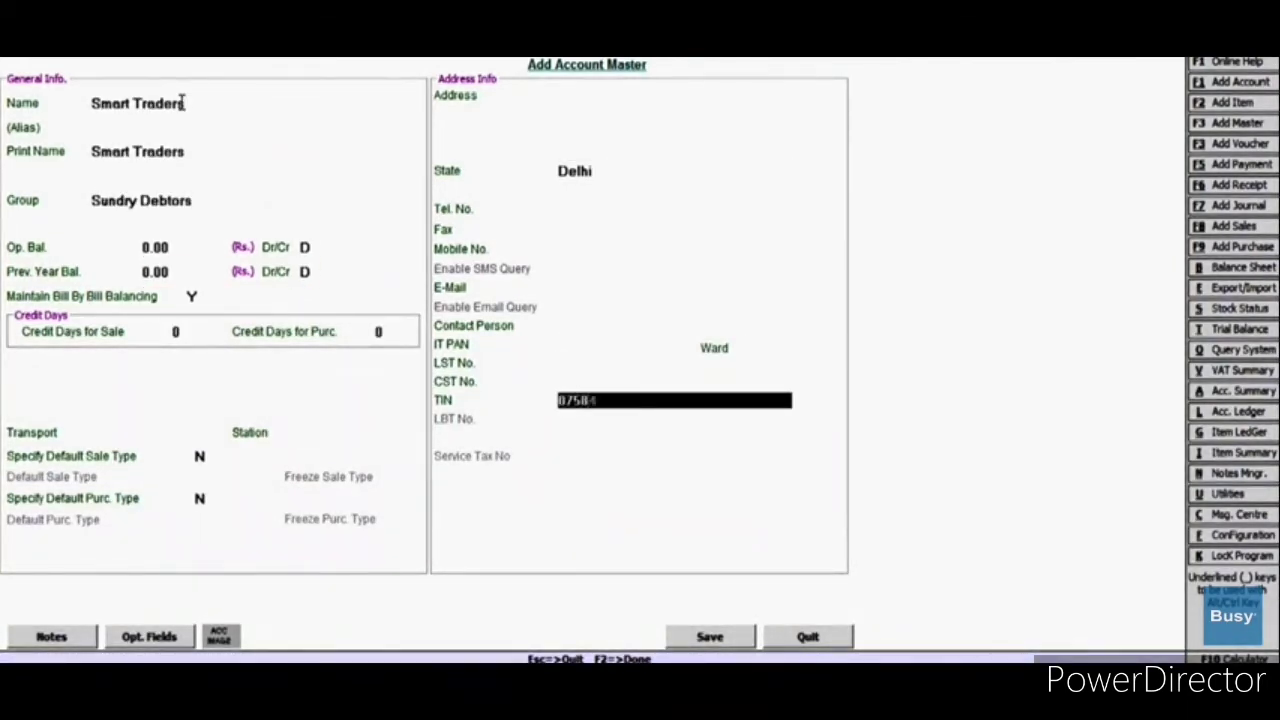
pyautogui.press('Return')
pyautogui.press('F2')
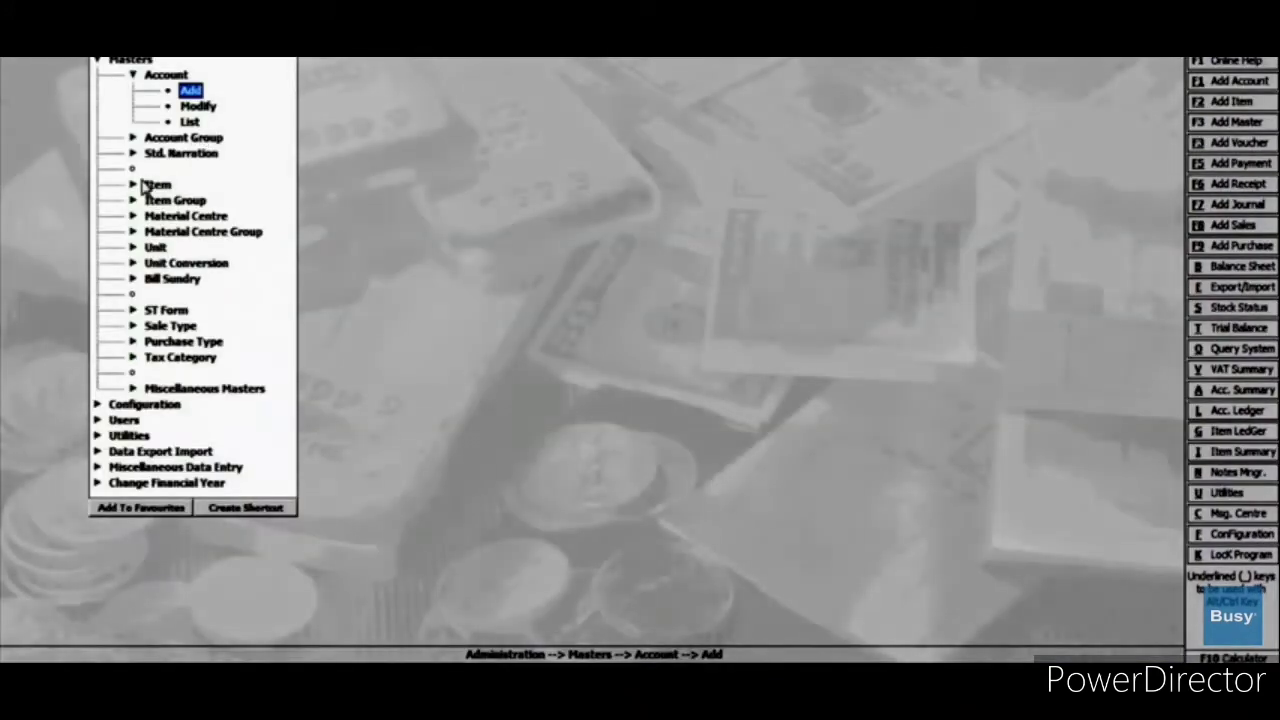
# Step: Add item Sony Bravia LED with unit Pcs., sales price 42,000 and MRP 48,000
pyautogui.click(134, 186)
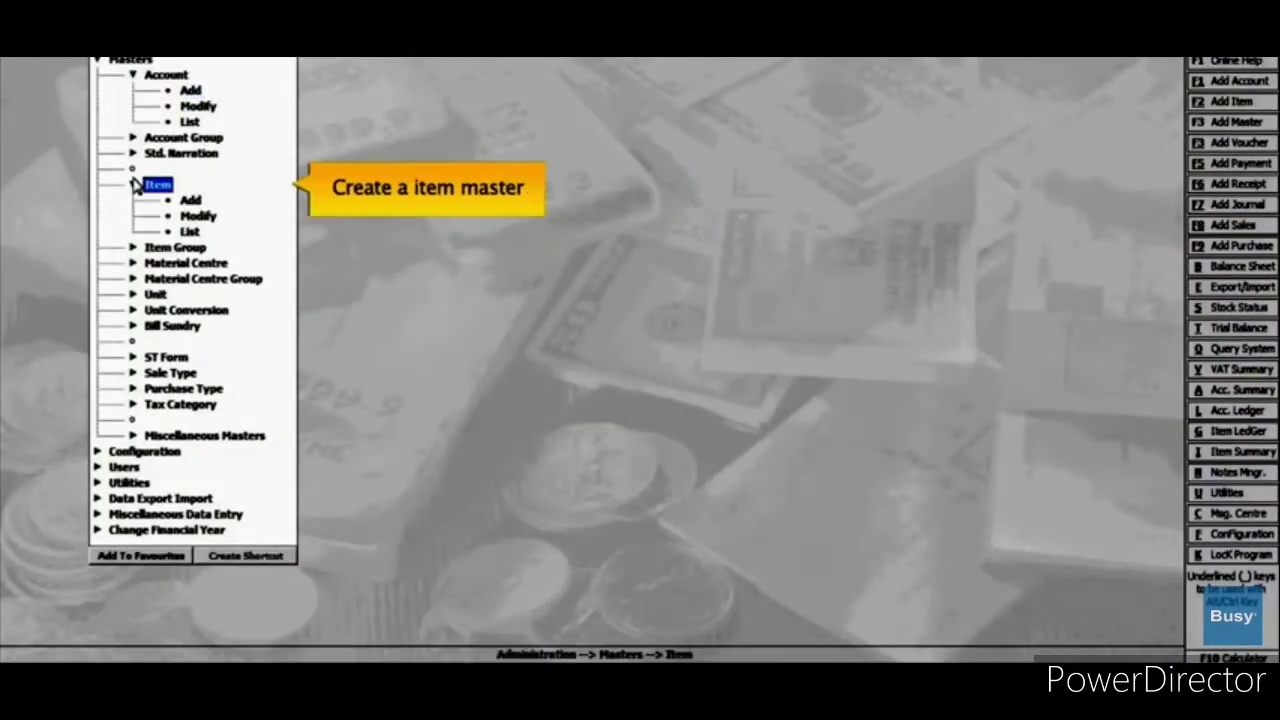
pyautogui.click(192, 201)
pyautogui.write('Sn')
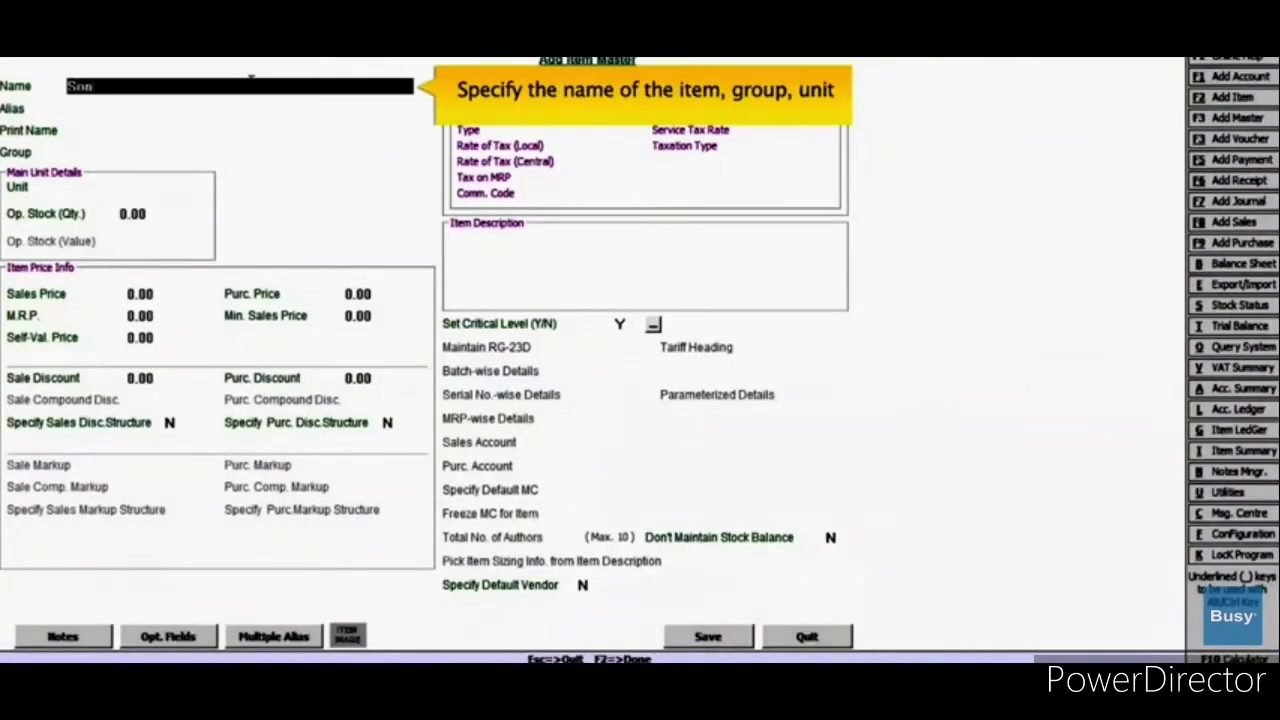
pyautogui.write('ny Bravia LED')
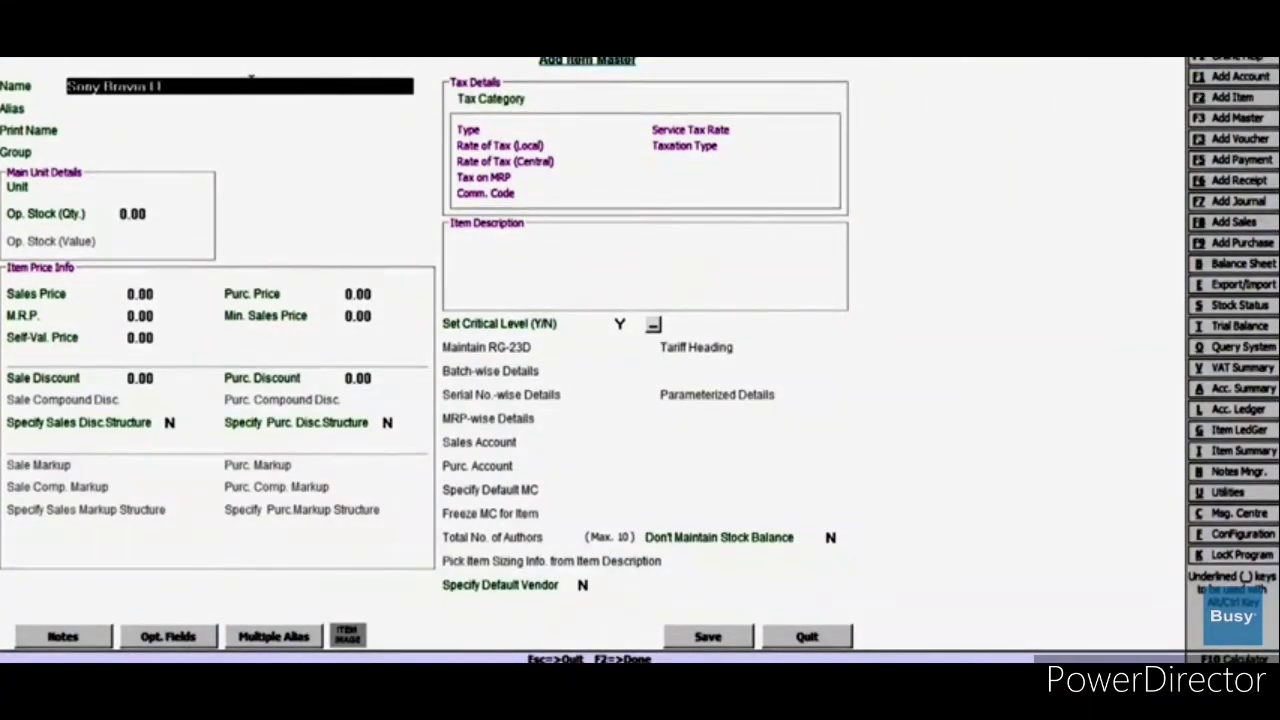
pyautogui.press('Return')
pyautogui.press('Return')
pyautogui.press('Return')
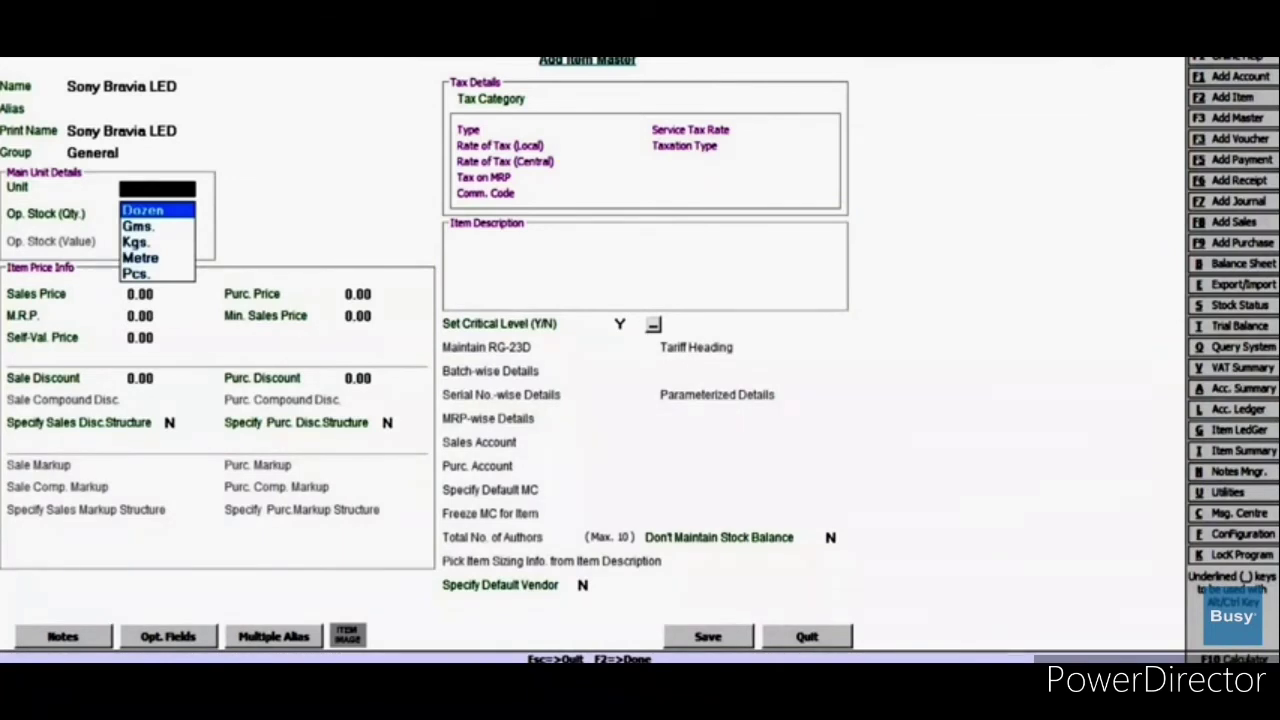
pyautogui.press('Down')
pyautogui.press('Down')
pyautogui.press('Down')
pyautogui.press('Down')
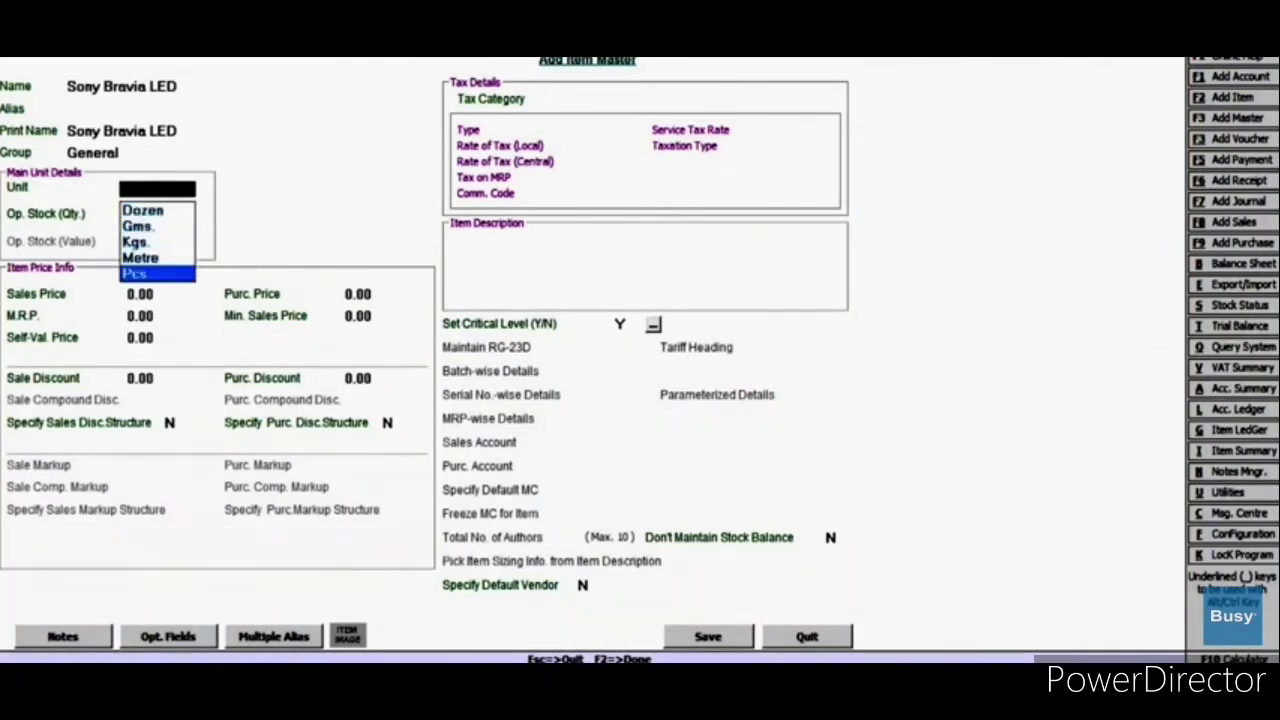
pyautogui.press('Return')
pyautogui.press('Return')
pyautogui.write('42,000')
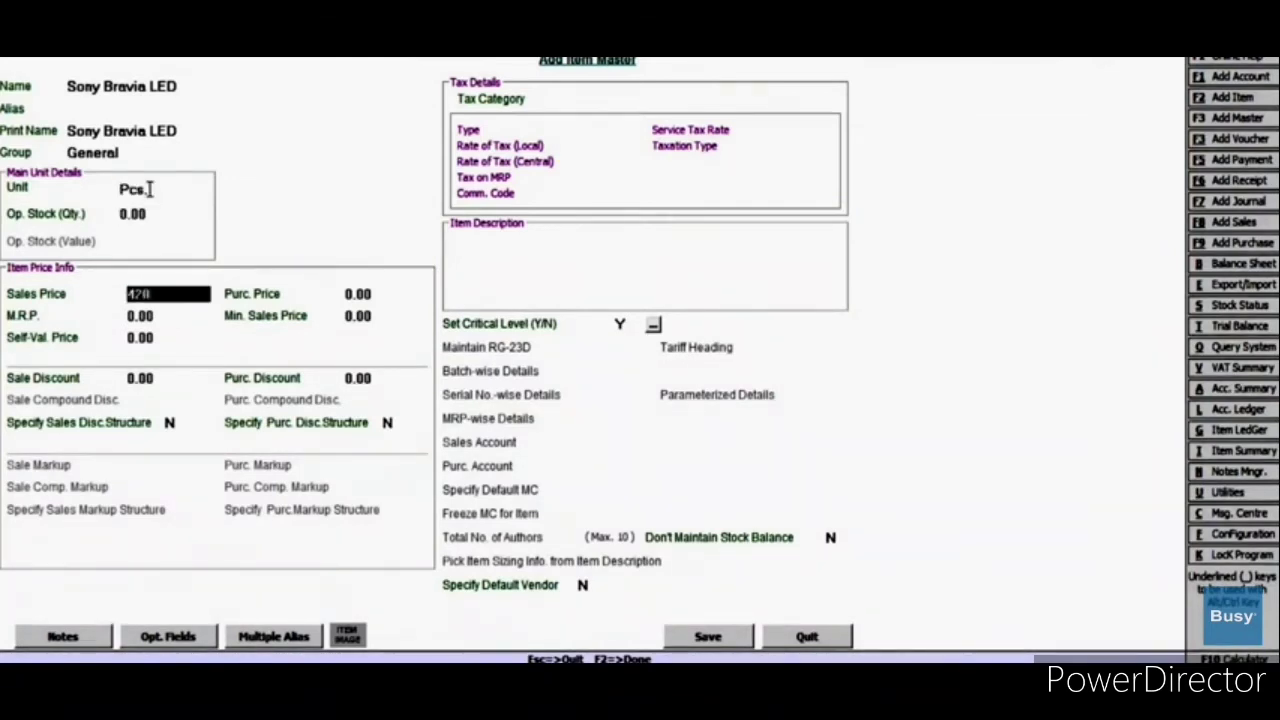
pyautogui.press('Return')
pyautogui.write('48000')
pyautogui.press('Return')
pyautogui.press('Return')
pyautogui.press('Return')
pyautogui.press('Return')
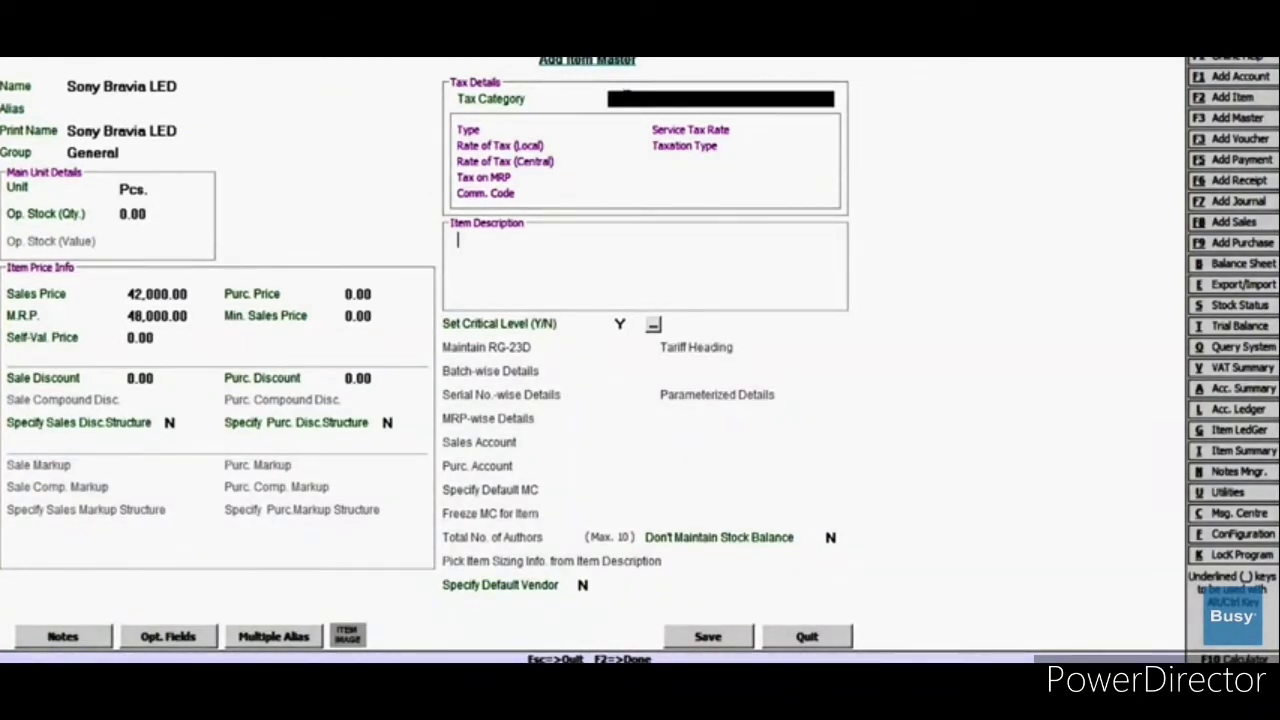
# Step: Set the item's tax category to 12.5% and save the item
pyautogui.click(625, 97)
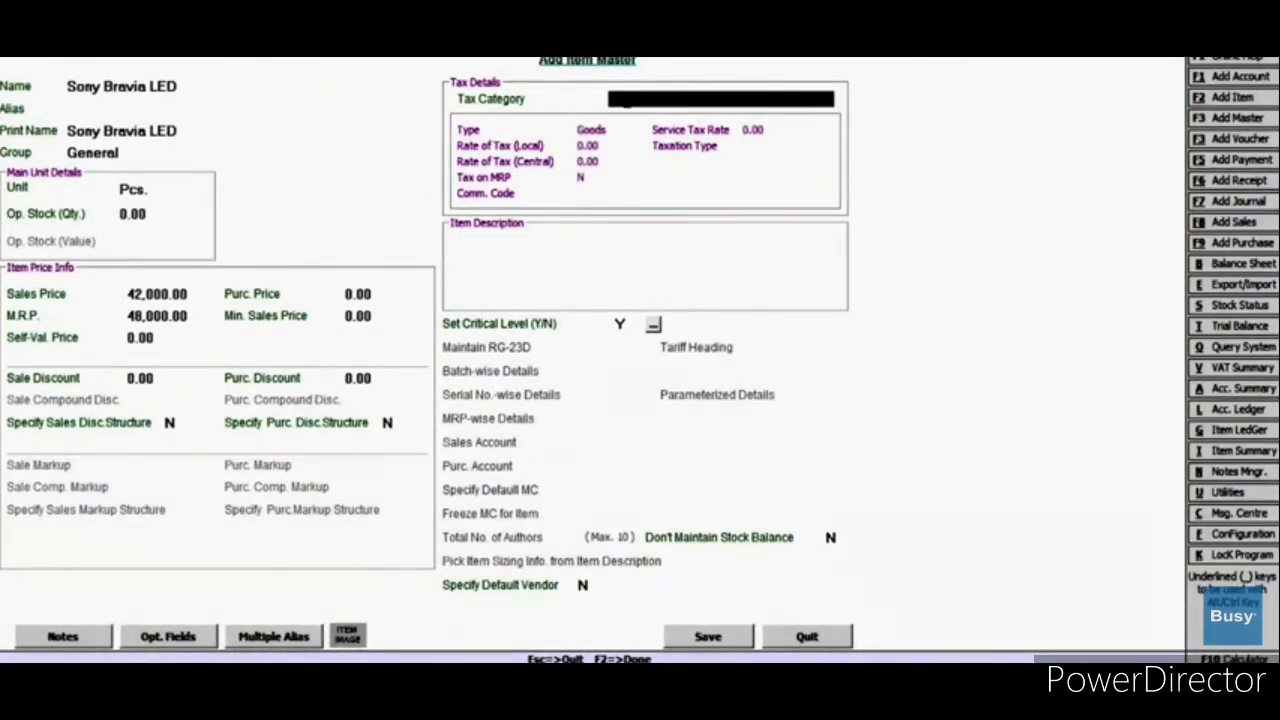
pyautogui.write('5')
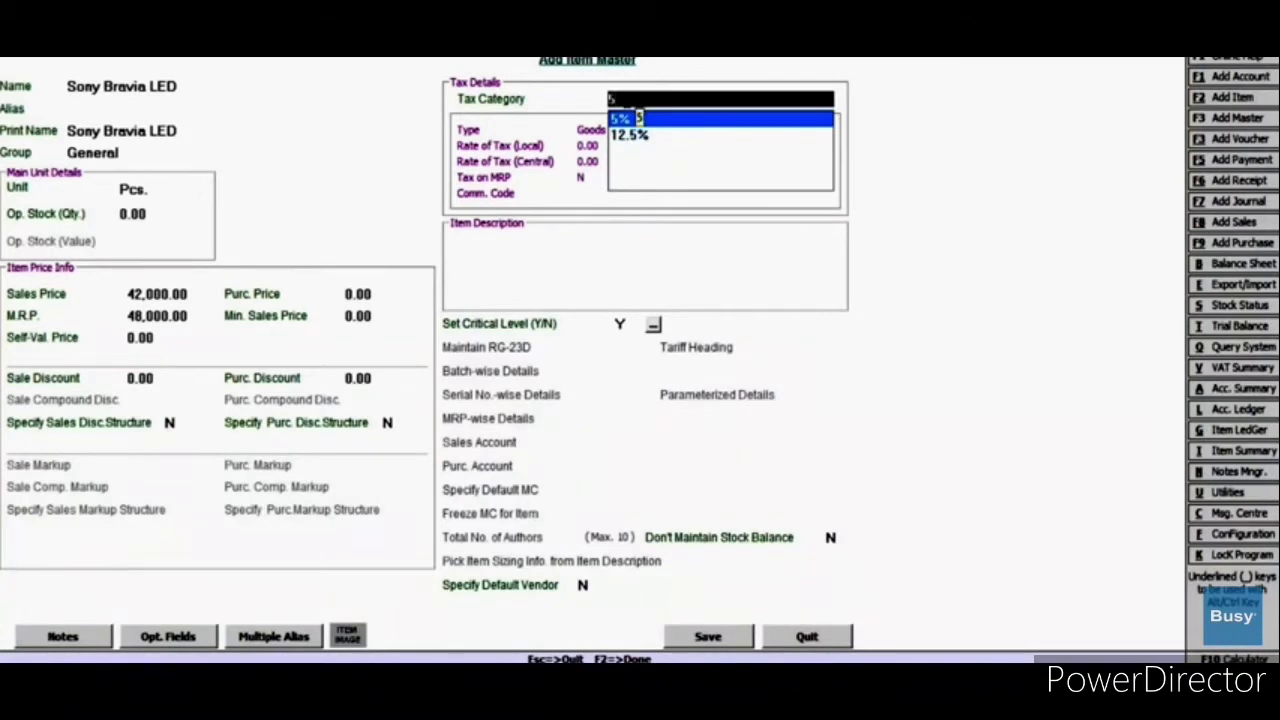
pyautogui.click(631, 134)
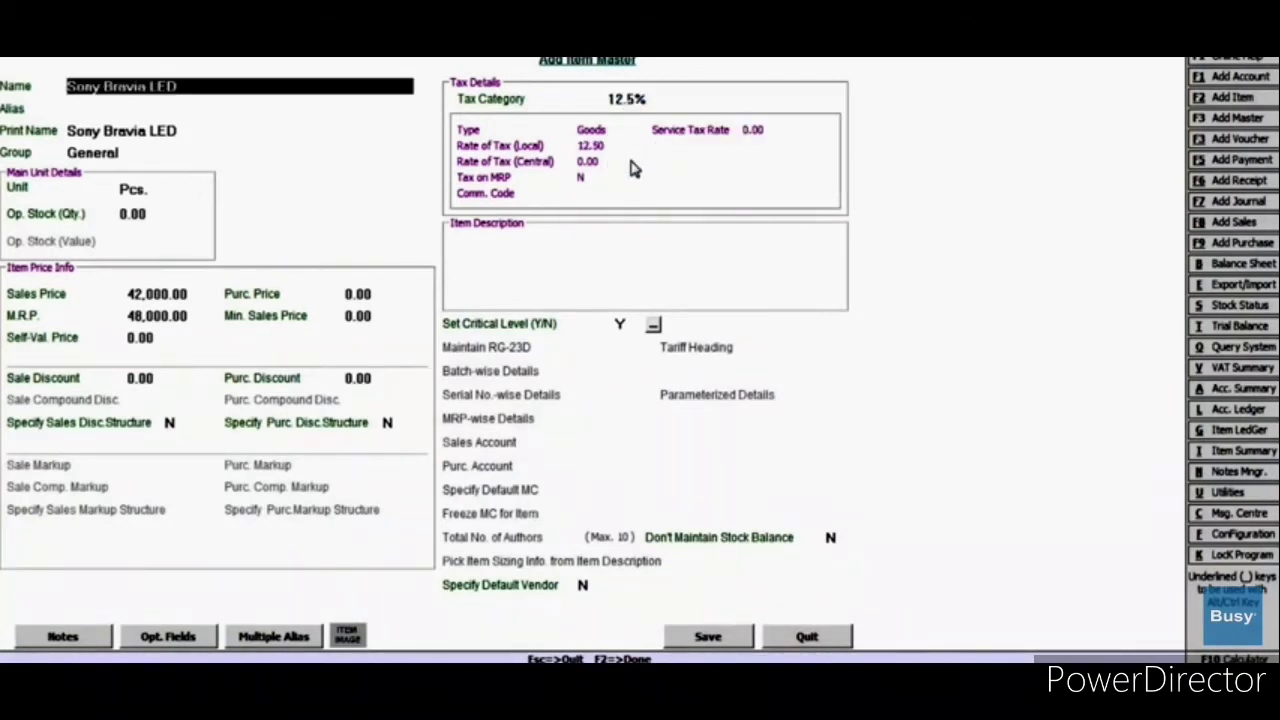
pyautogui.click(697, 638)
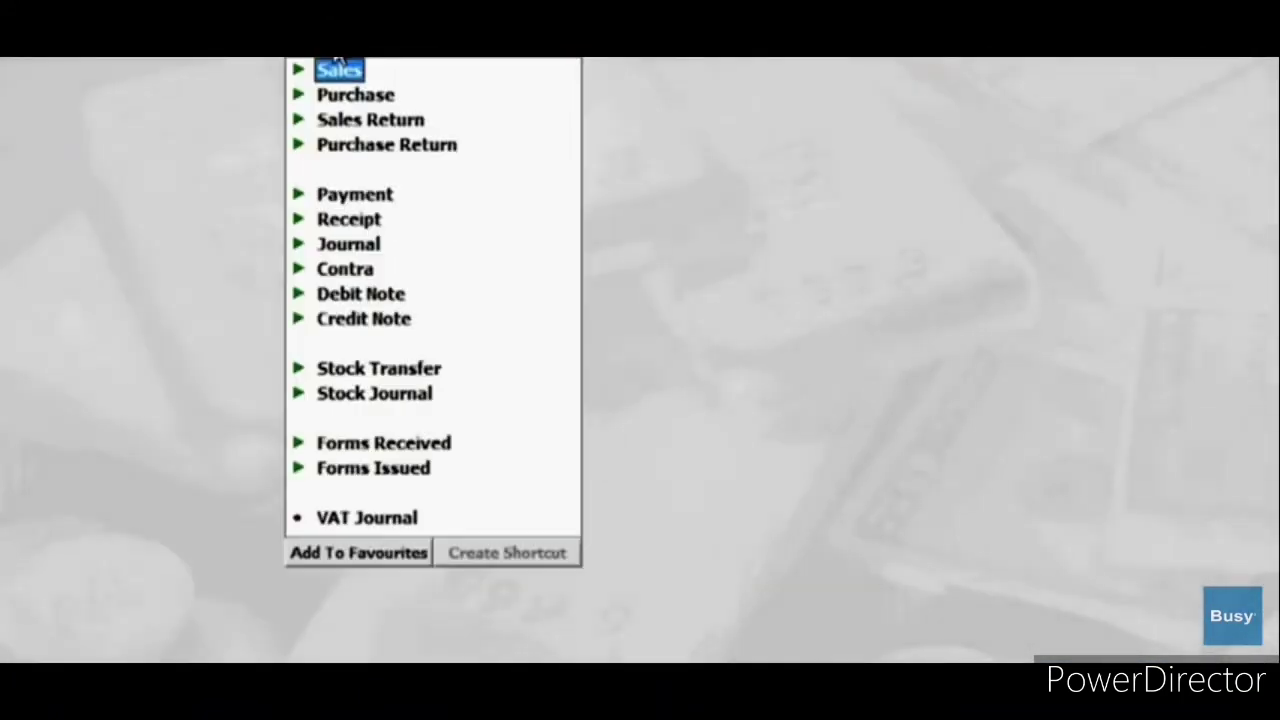
# Step: Start a new purchase voucher with series Main, date 01-06-2015 and voucher number 1
pyautogui.click(355, 94)
pyautogui.click(383, 115)
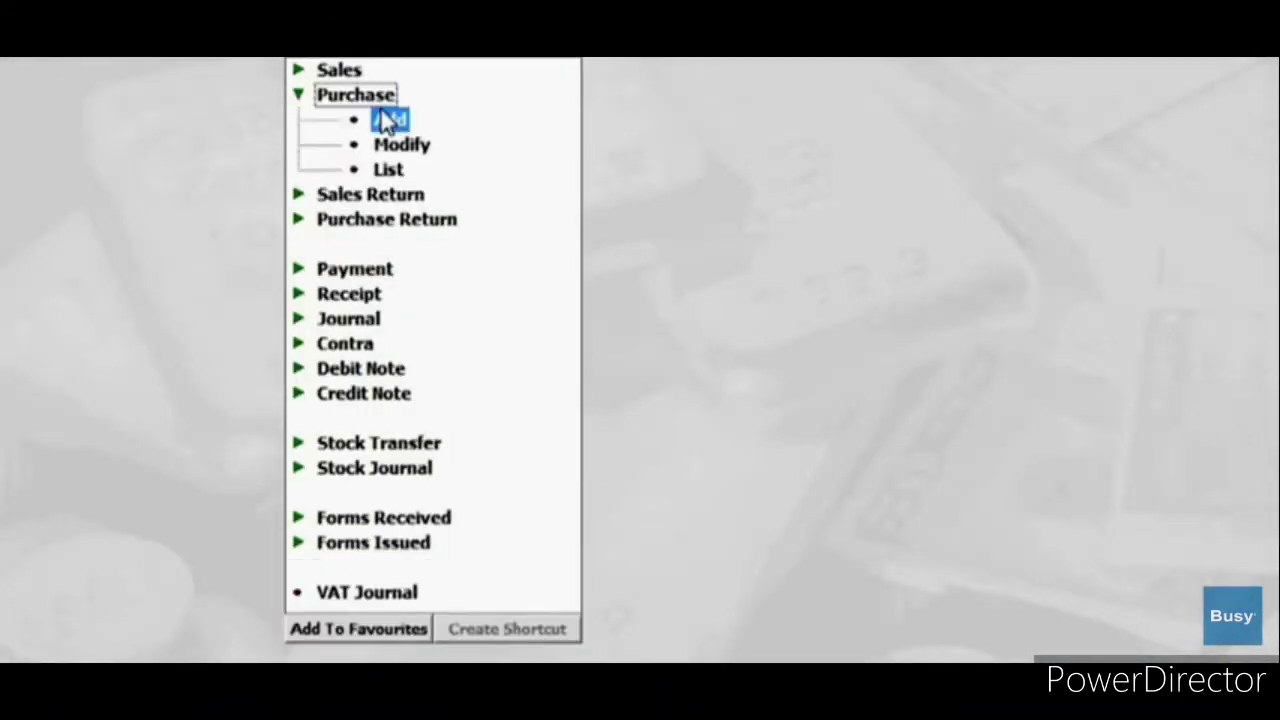
pyautogui.click(389, 119)
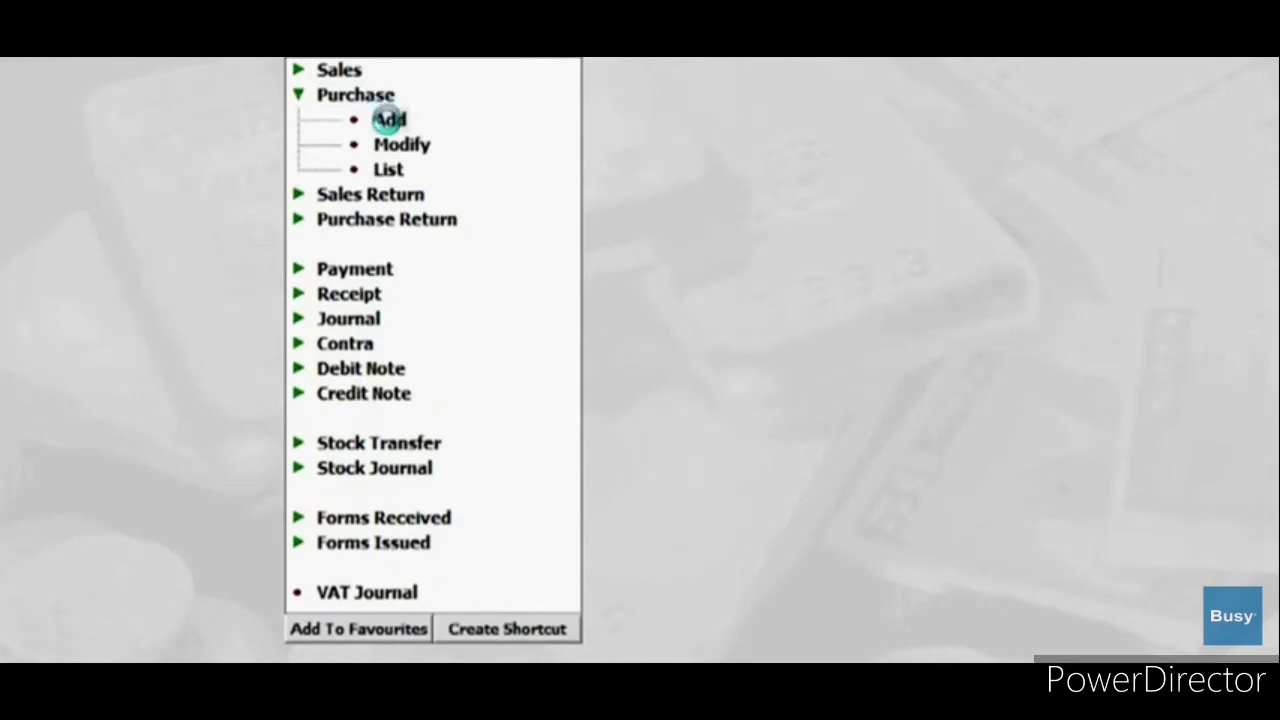
pyautogui.click(389, 119)
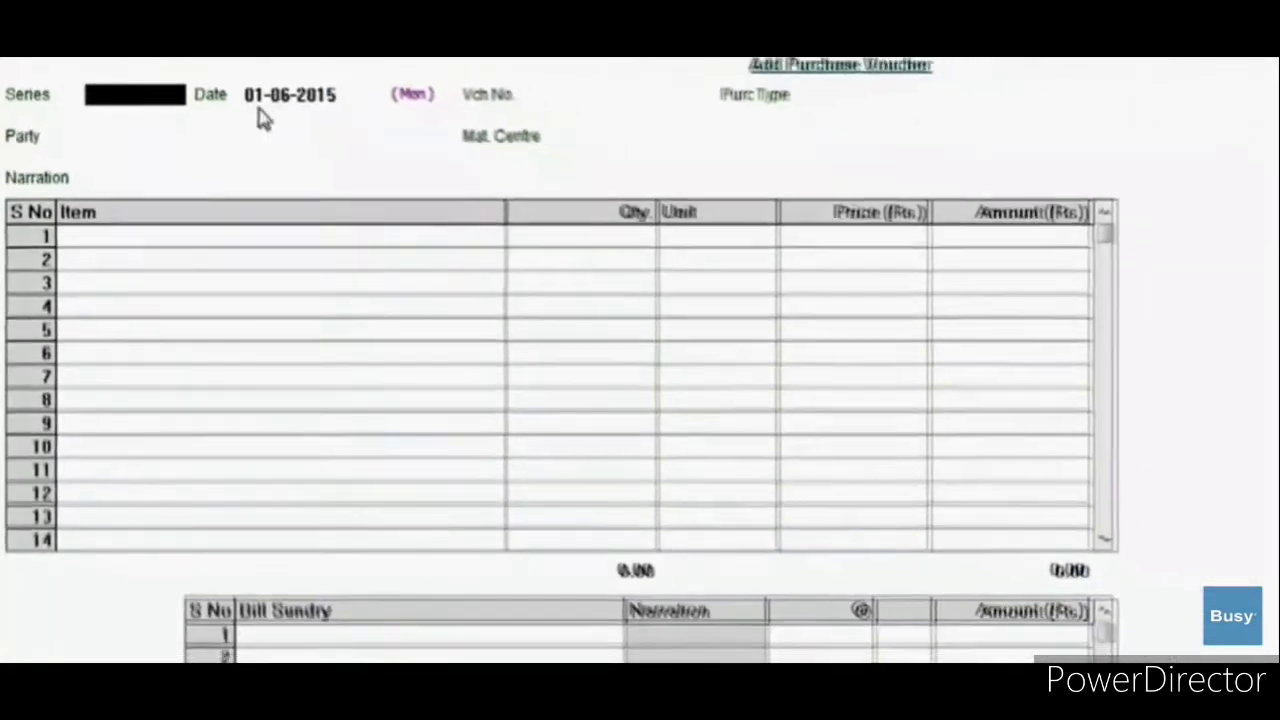
pyautogui.write('Main')
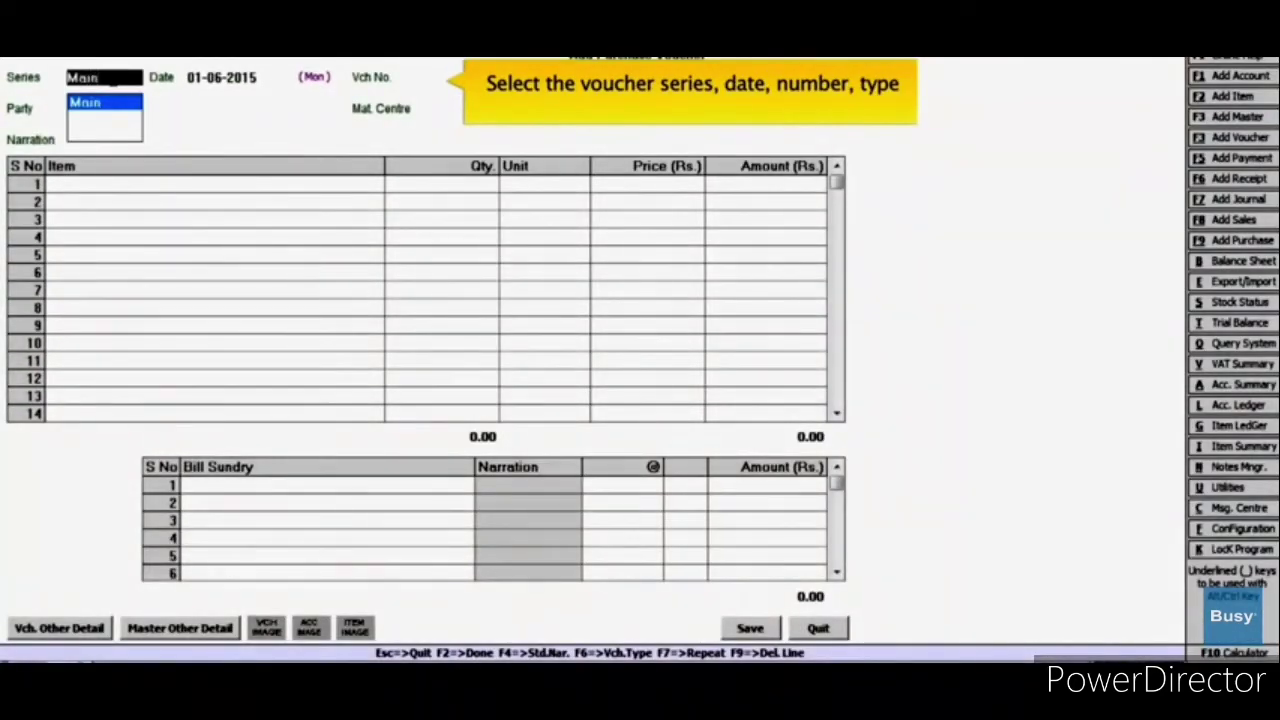
pyautogui.press('Return')
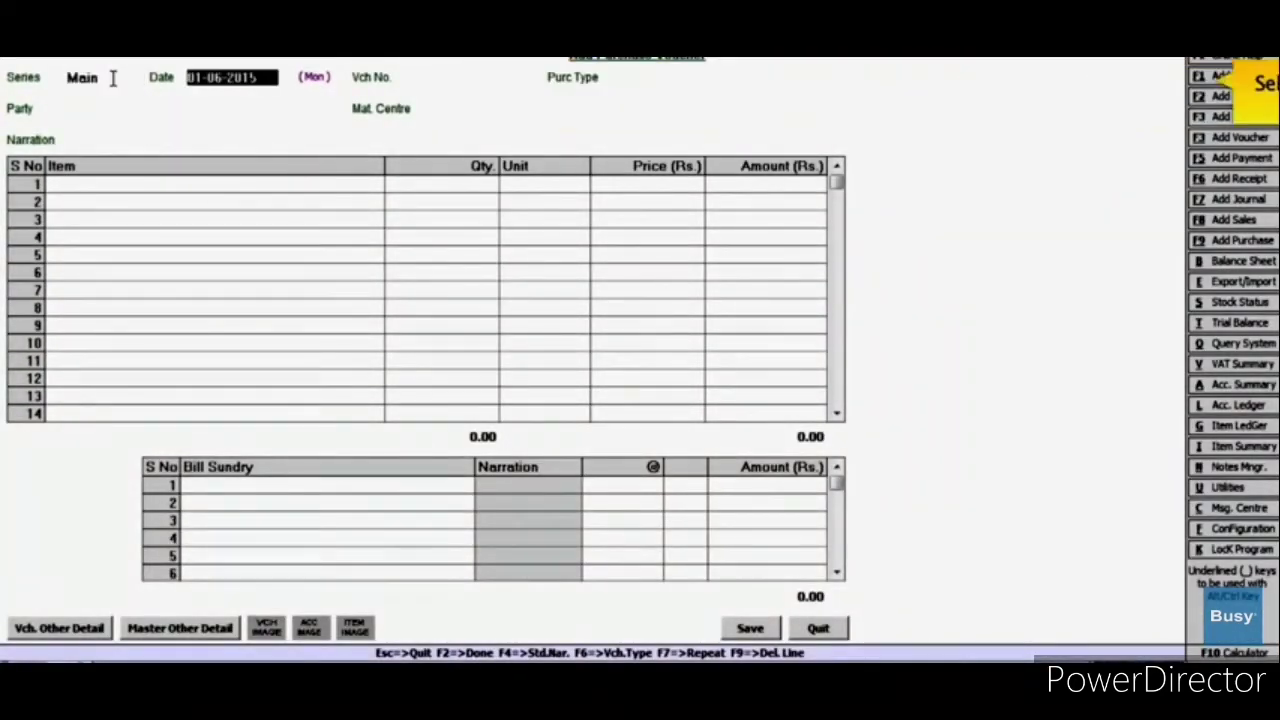
pyautogui.press('Return')
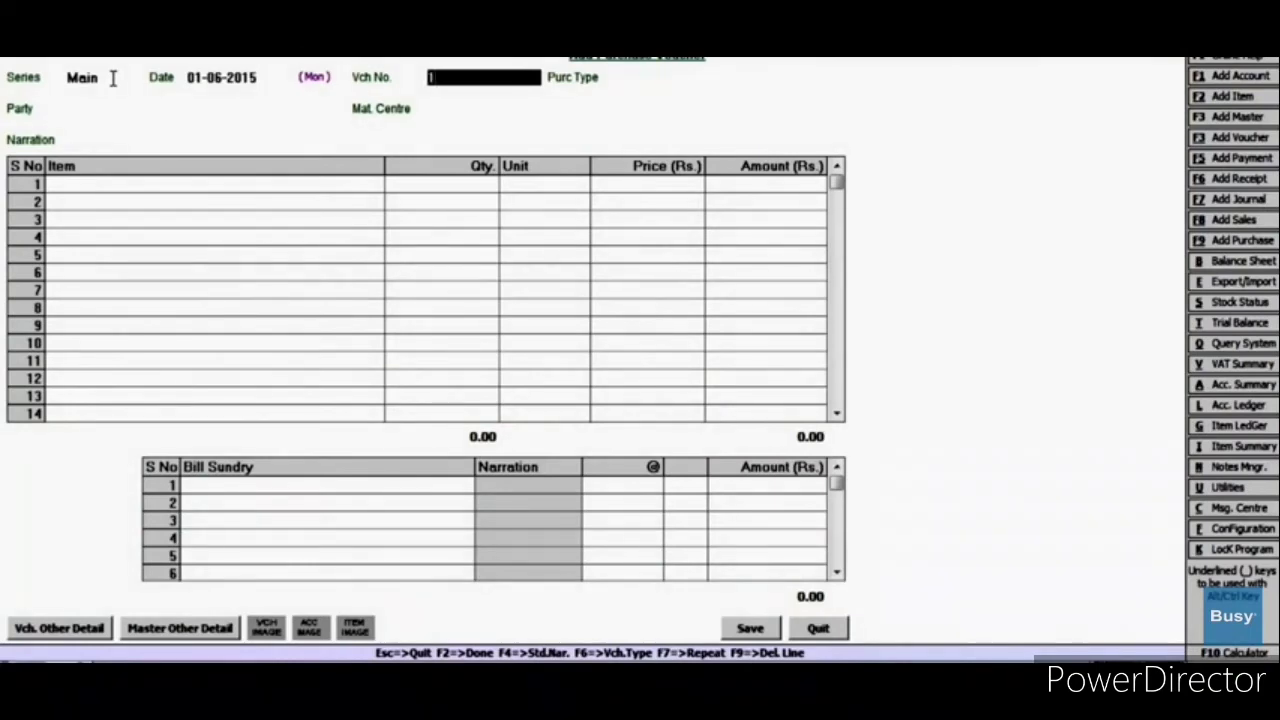
pyautogui.press('Return')
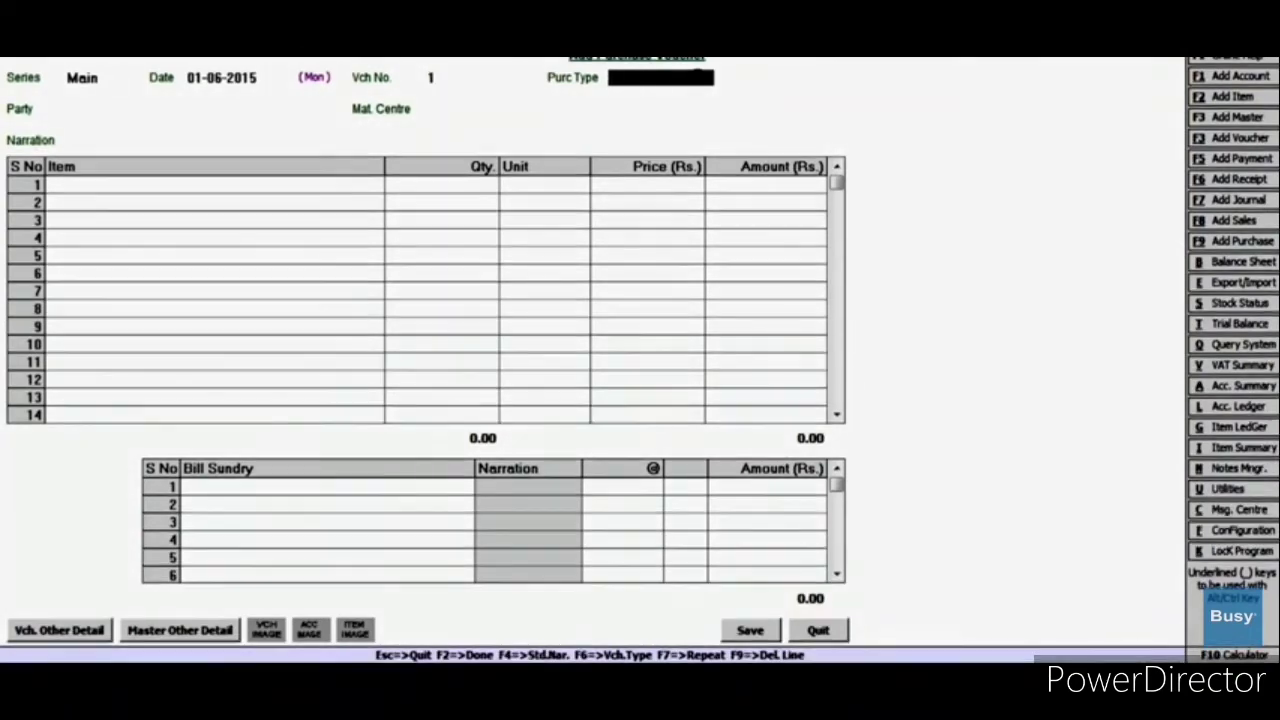
# Step: Set purchase type VAT/12.5% (R), party Sony India, and material centre Main Store
pyautogui.write('VA')
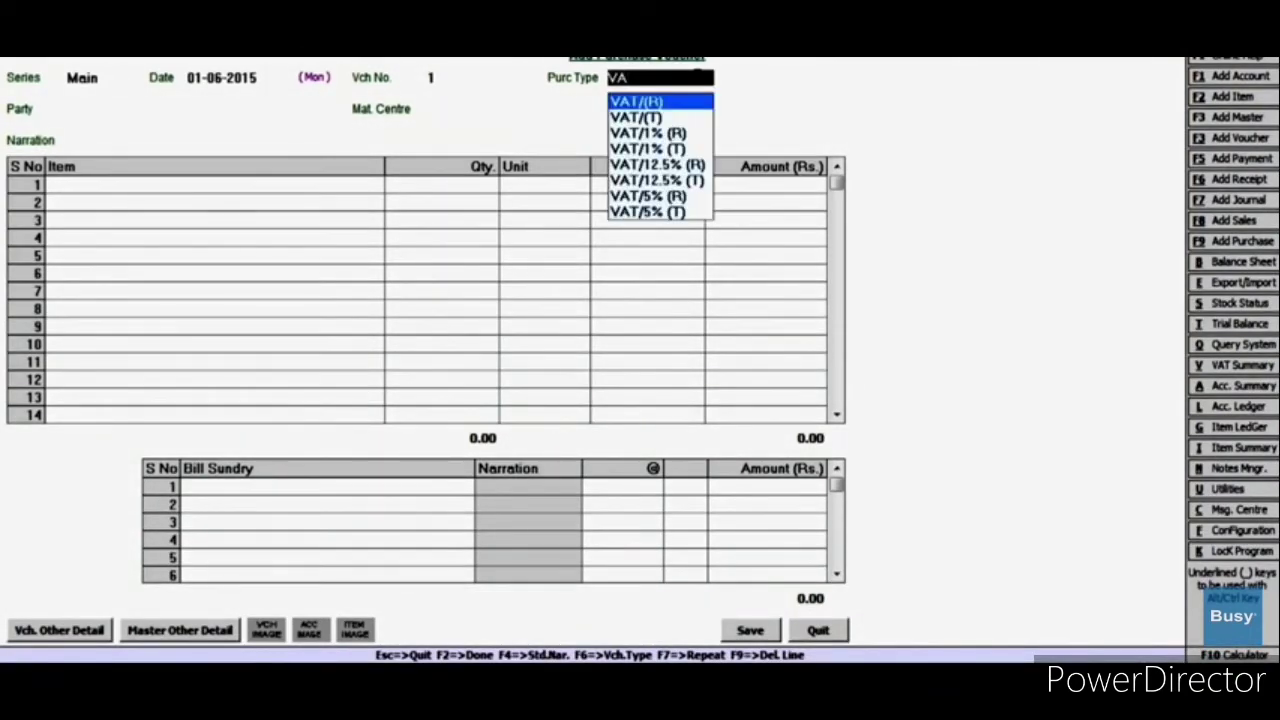
pyautogui.press('Down')
pyautogui.press('Down')
pyautogui.press('Down')
pyautogui.press('Down')
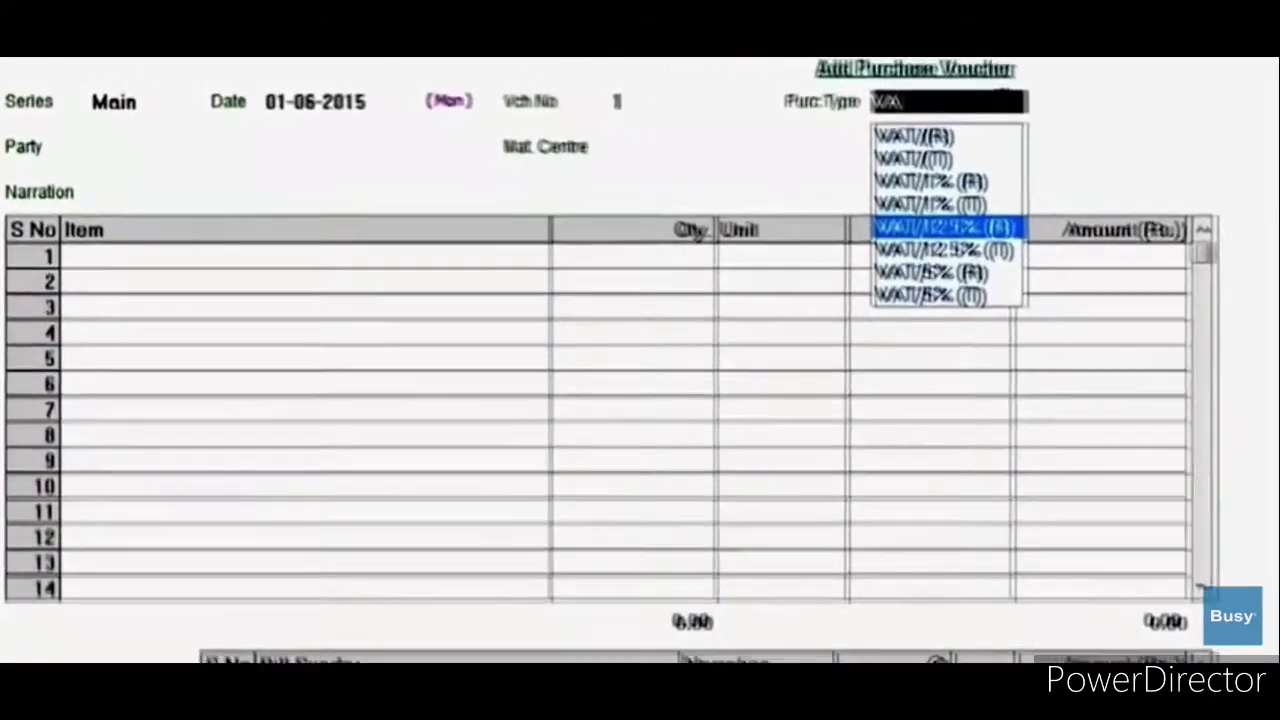
pyautogui.press('Return')
pyautogui.write('S')
pyautogui.press('Down')
pyautogui.press('Return')
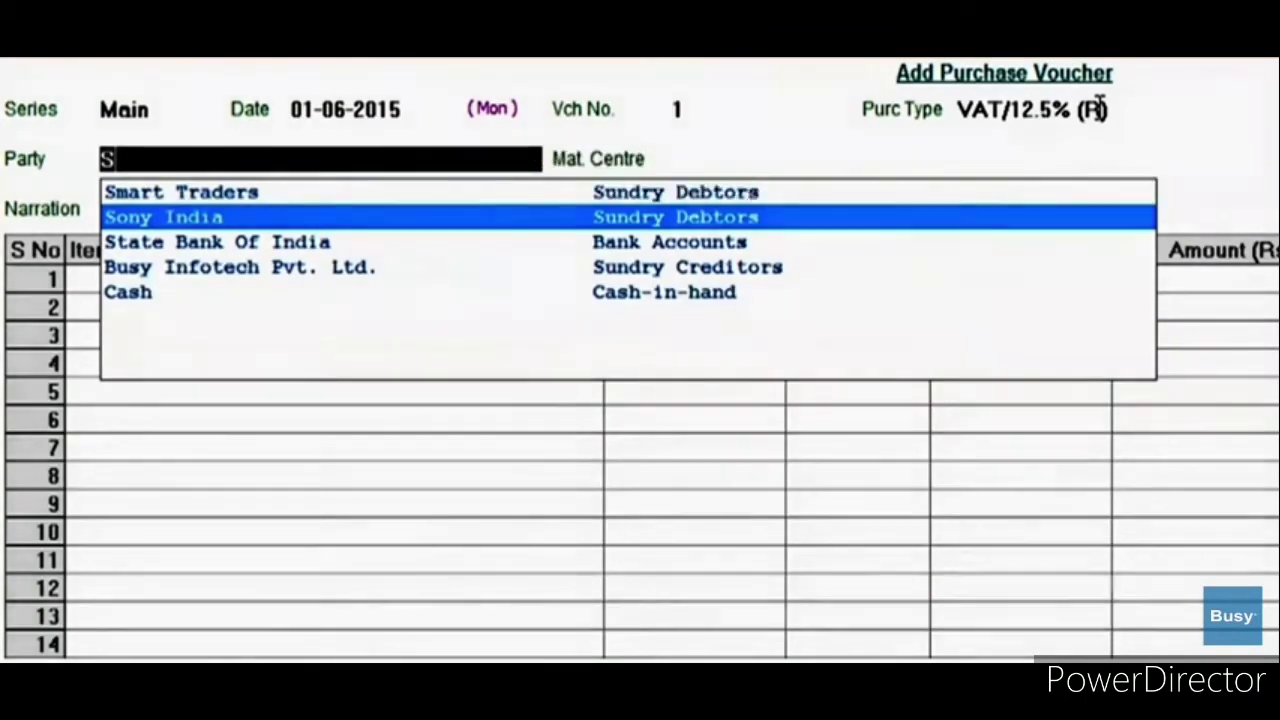
pyautogui.write('Main')
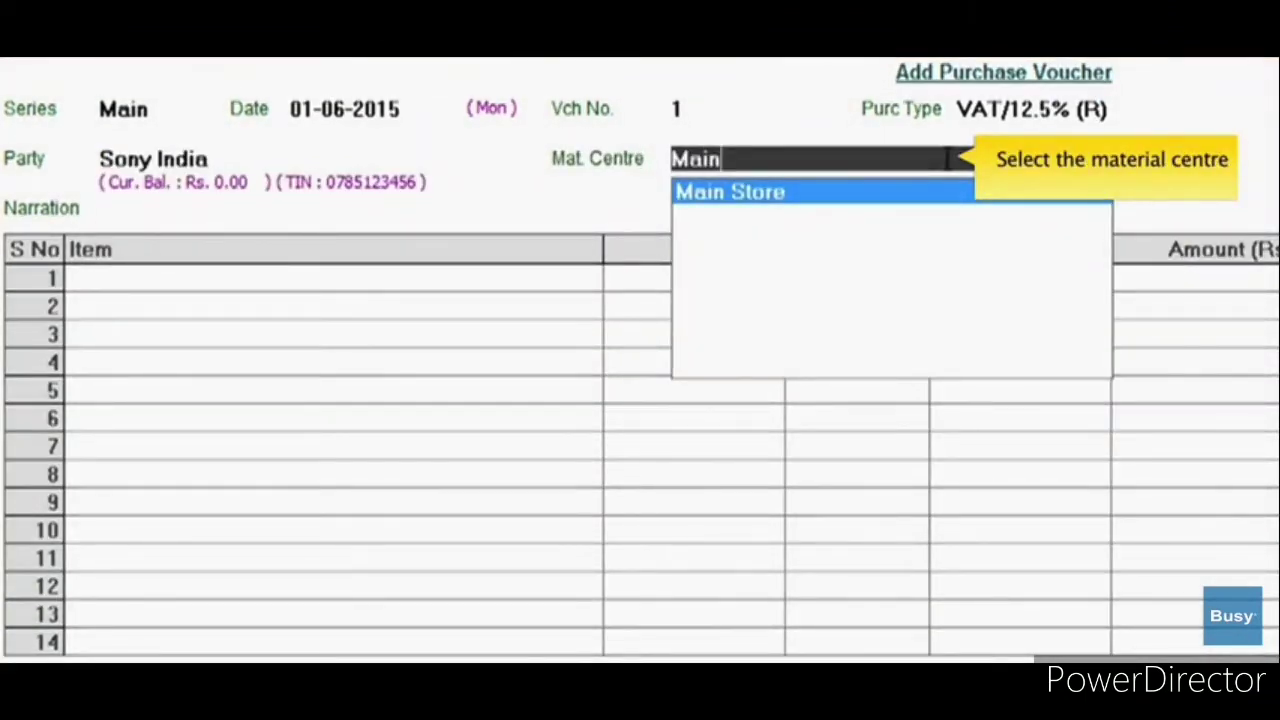
pyautogui.press('Return')
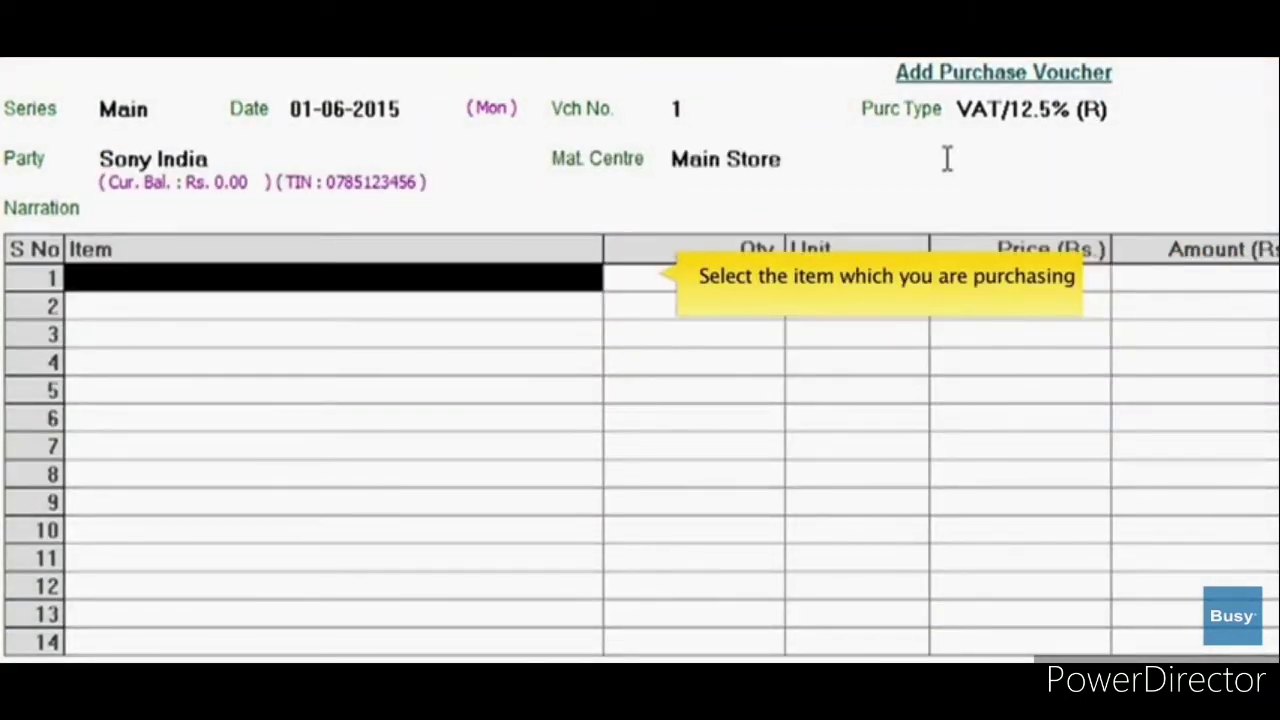
# Step: Enter 15 Pcs of Sony Bravia LED at 38,000 each in row 1
pyautogui.press('Return')
pyautogui.press('Return')
pyautogui.write('15')
pyautogui.press('Return')
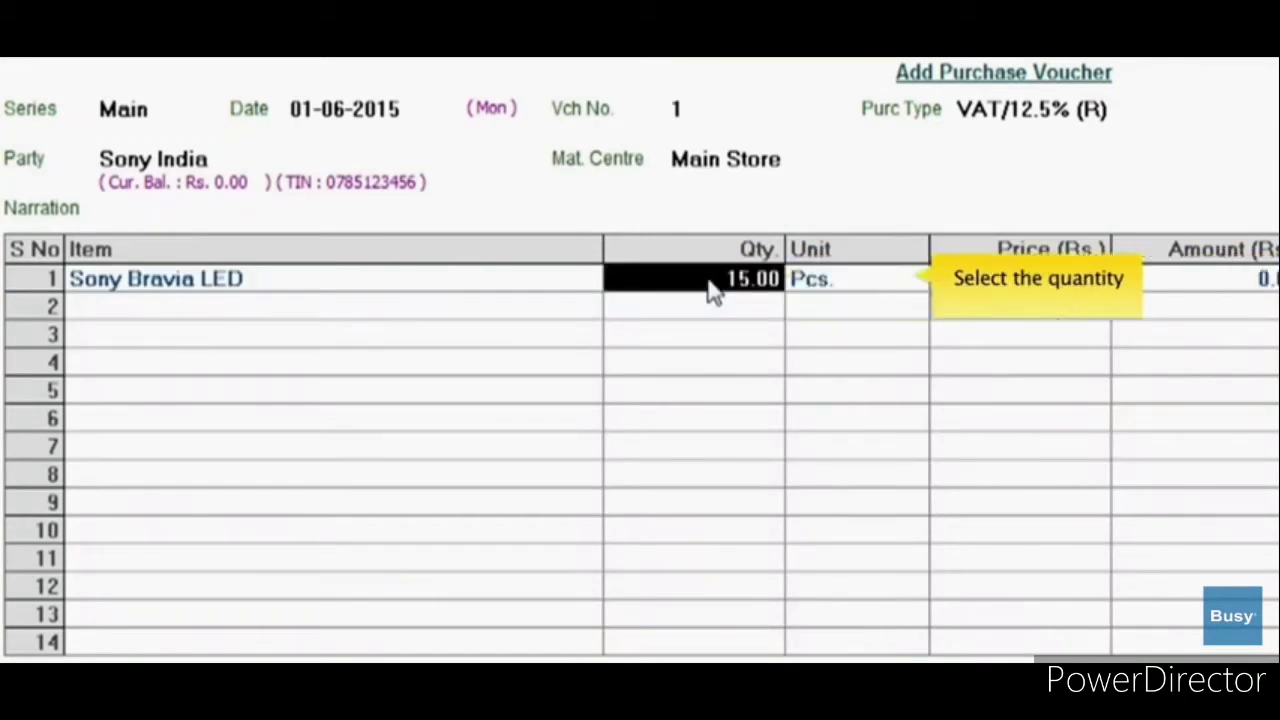
pyautogui.write('38000')
pyautogui.press('Return')
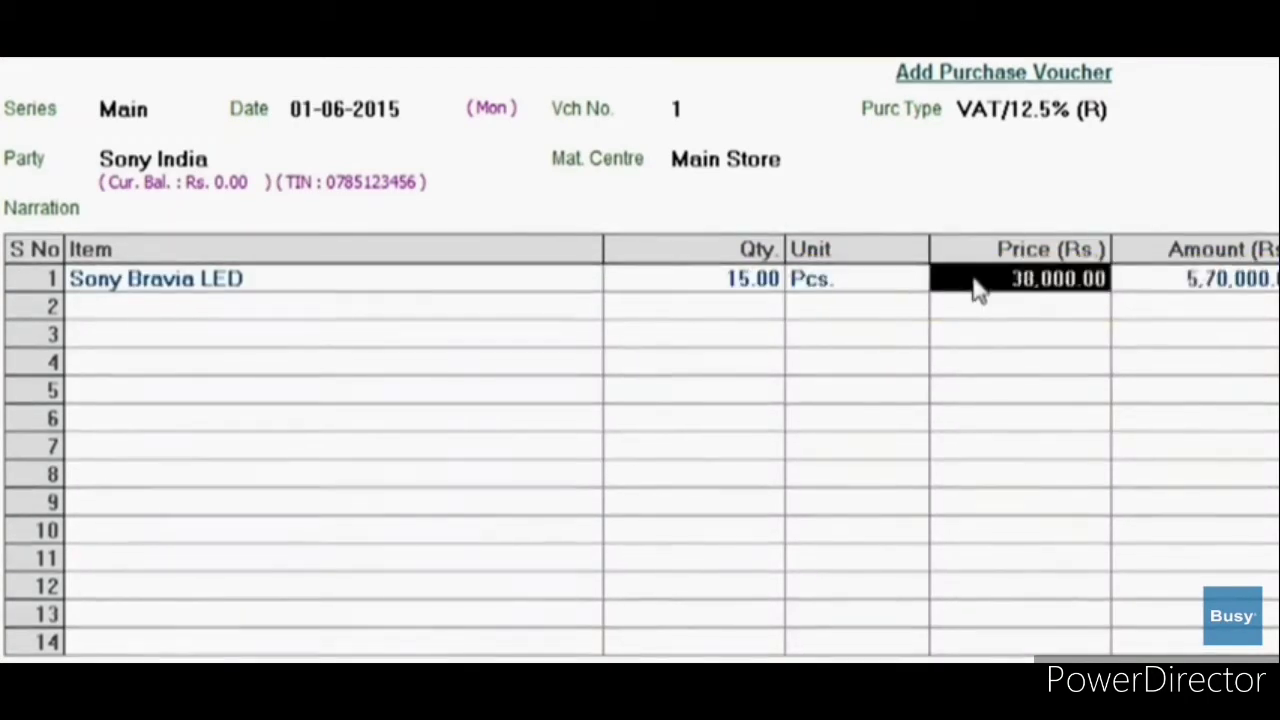
pyautogui.click(368, 406)
# Step: Add the VAT (Retail Purchase) 12.5% charge, save the voucher, and confirm the 1,89,000.00 bill adjustment
pyautogui.write('V')
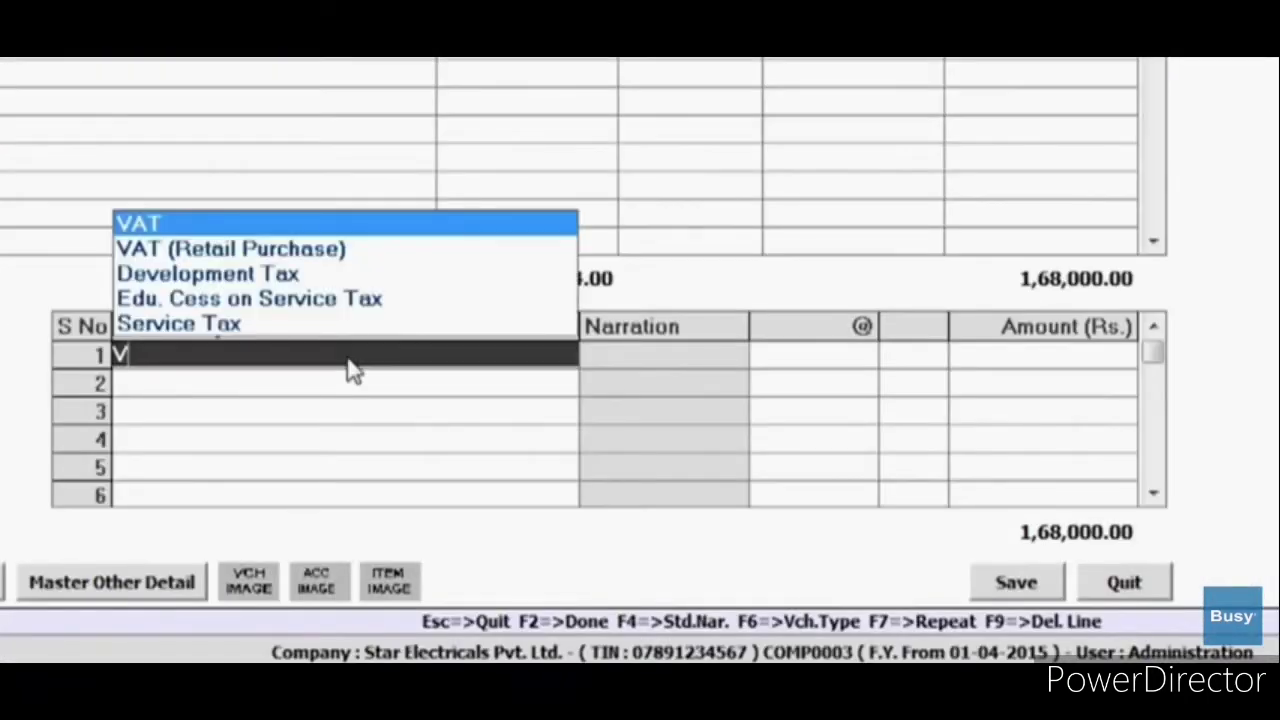
pyautogui.click(337, 250)
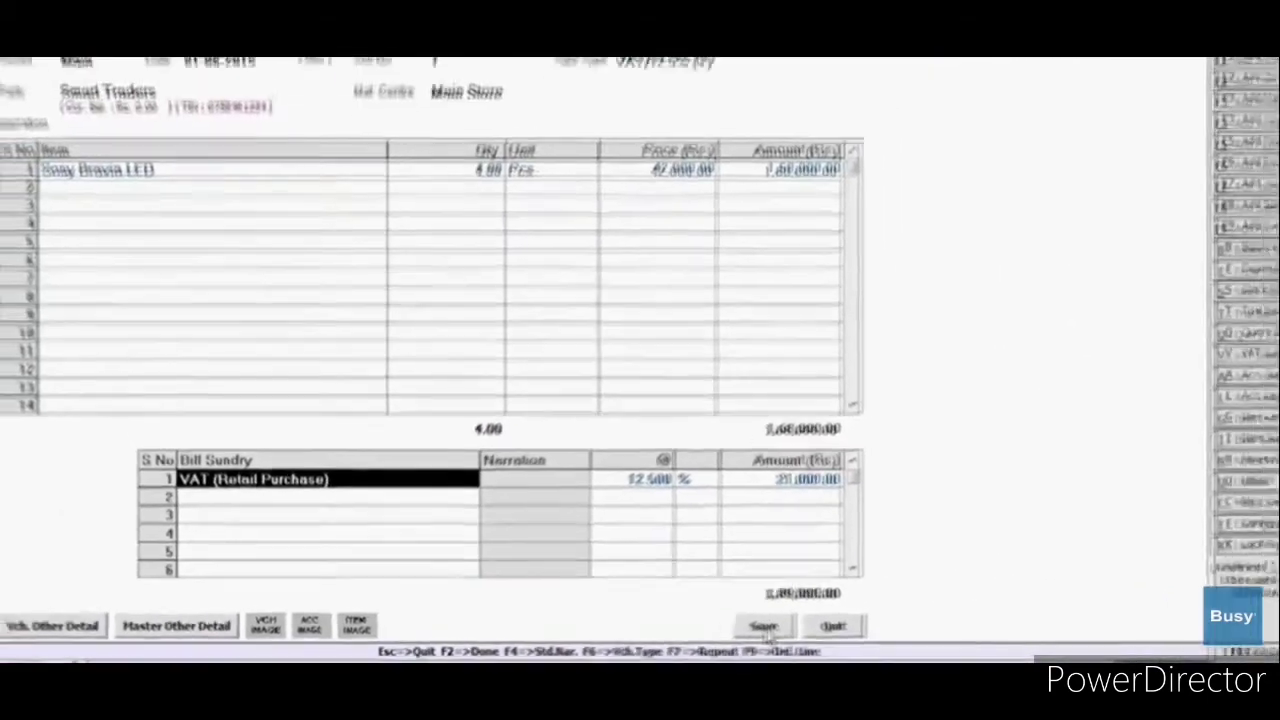
pyautogui.click(1024, 592)
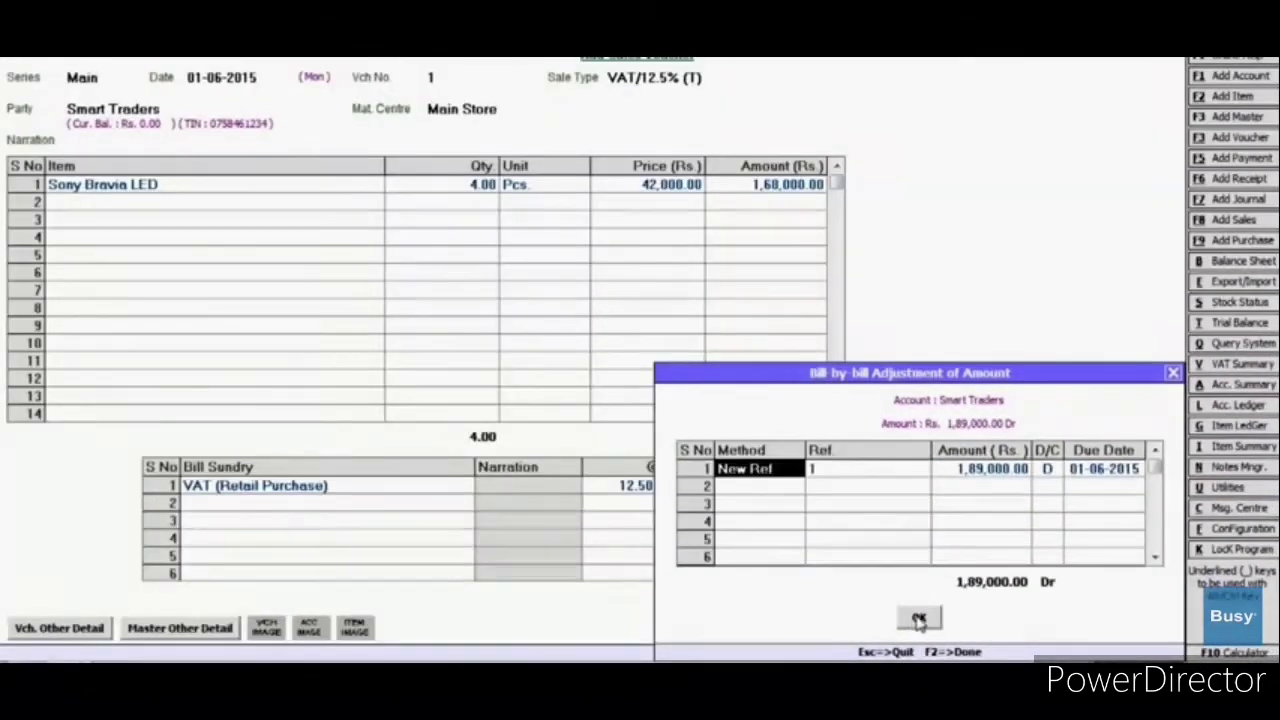
pyautogui.click(919, 620)
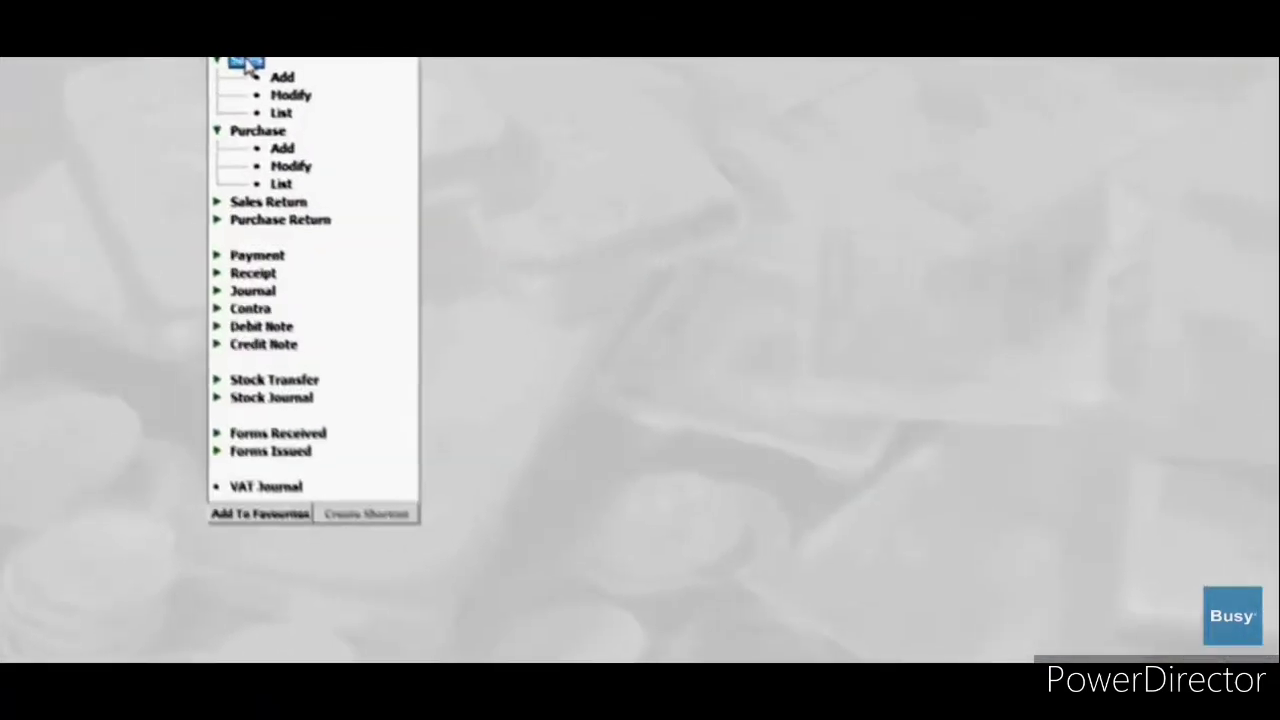
# Step: Start a sales voucher with series Main, date 01-06-2015 and sale type VAT/12.5% (T)
pyautogui.click(358, 101)
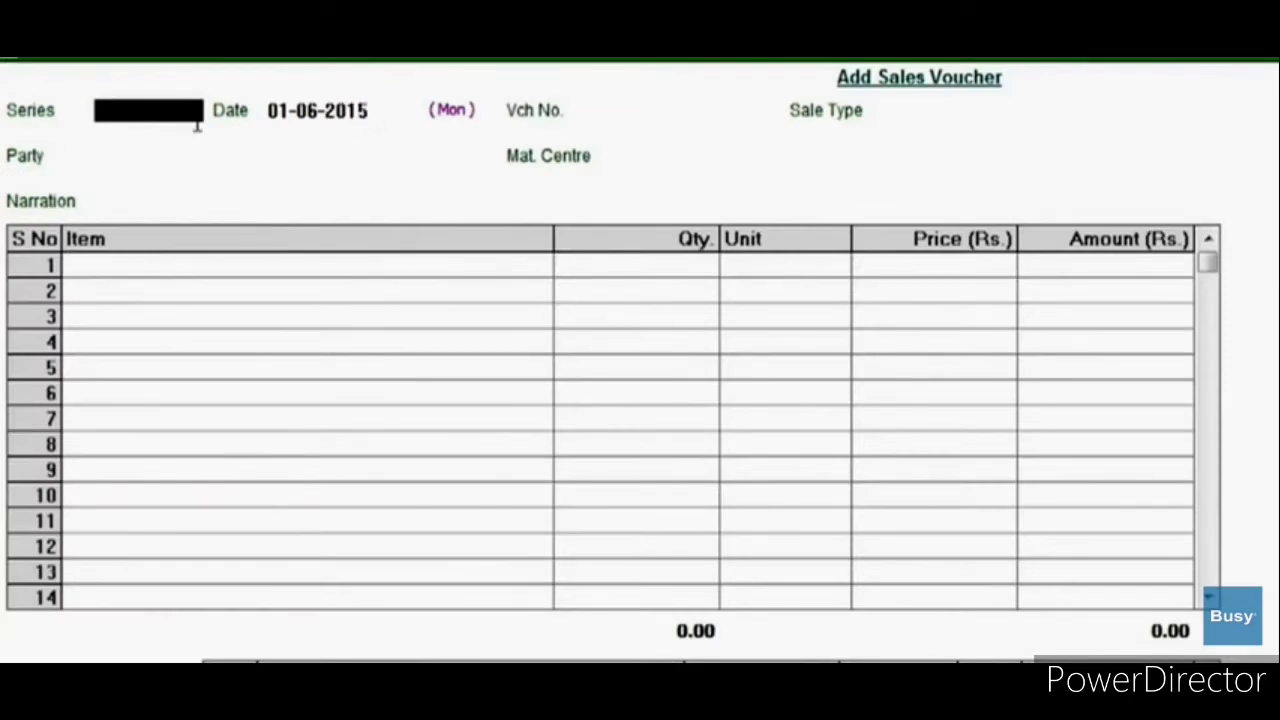
pyautogui.write('Main')
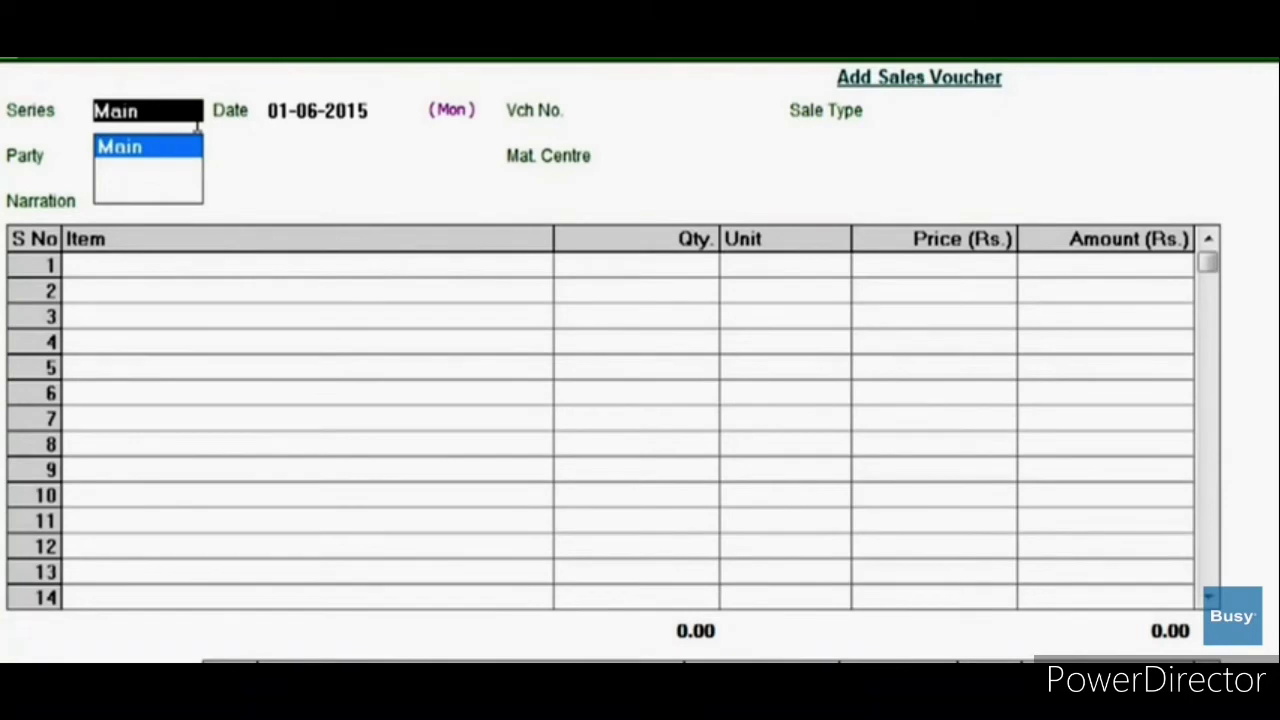
pyautogui.press('Return')
pyautogui.write('01062015')
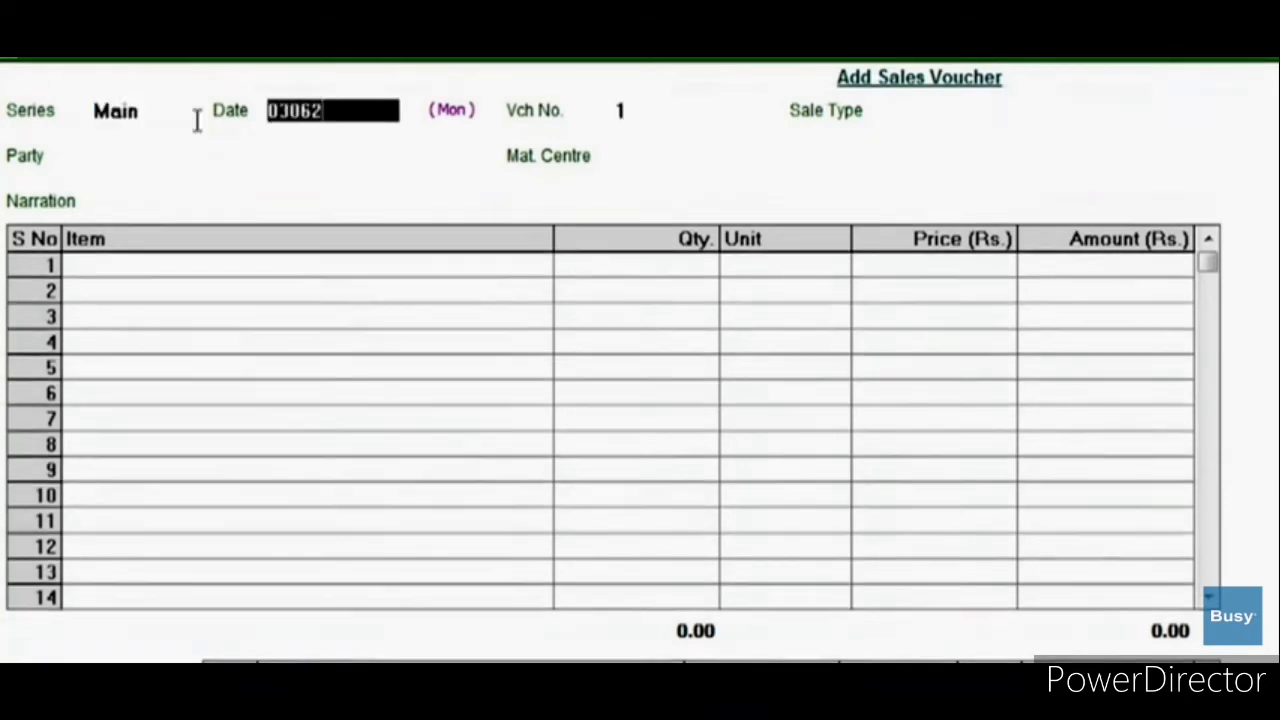
pyautogui.press('Return')
pyautogui.write('Vat')
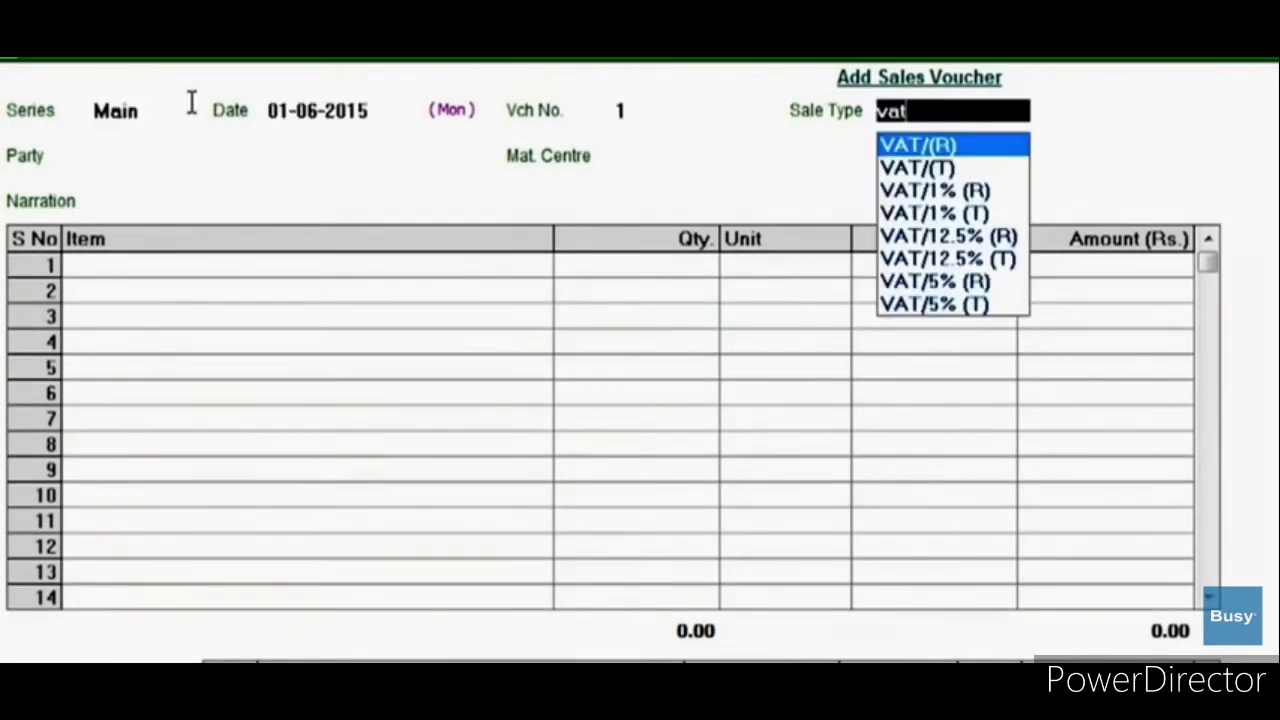
pyautogui.click(888, 260)
# Step: Set party Smart Traders and material centre Main Store, and add Sony Bravia LED to row 1
pyautogui.write('Sma')
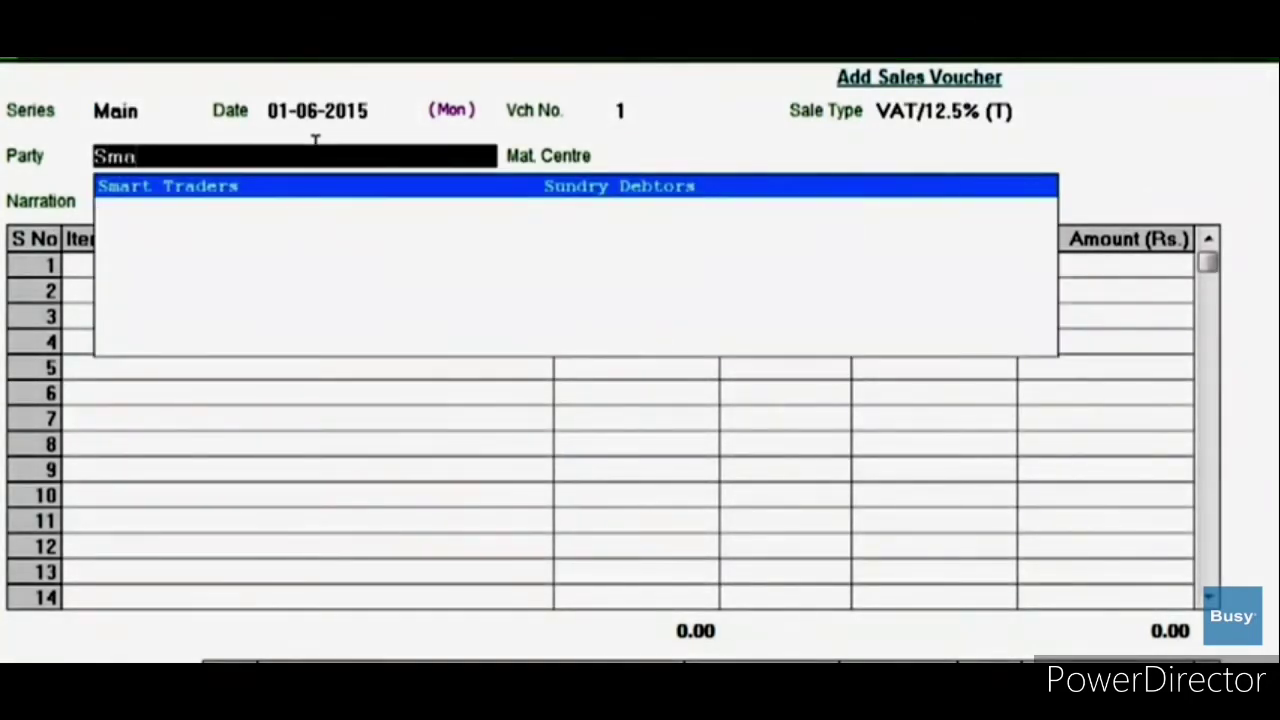
pyautogui.press('Return')
pyautogui.write('MA')
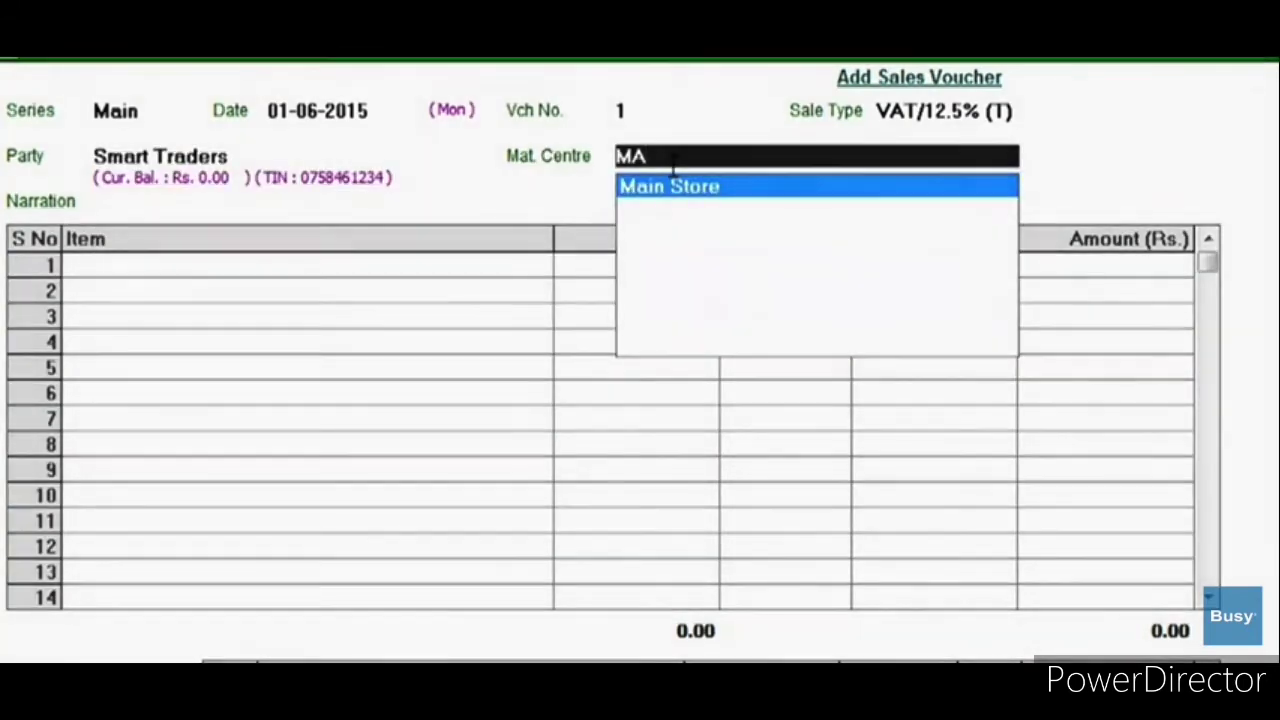
pyautogui.press('Return')
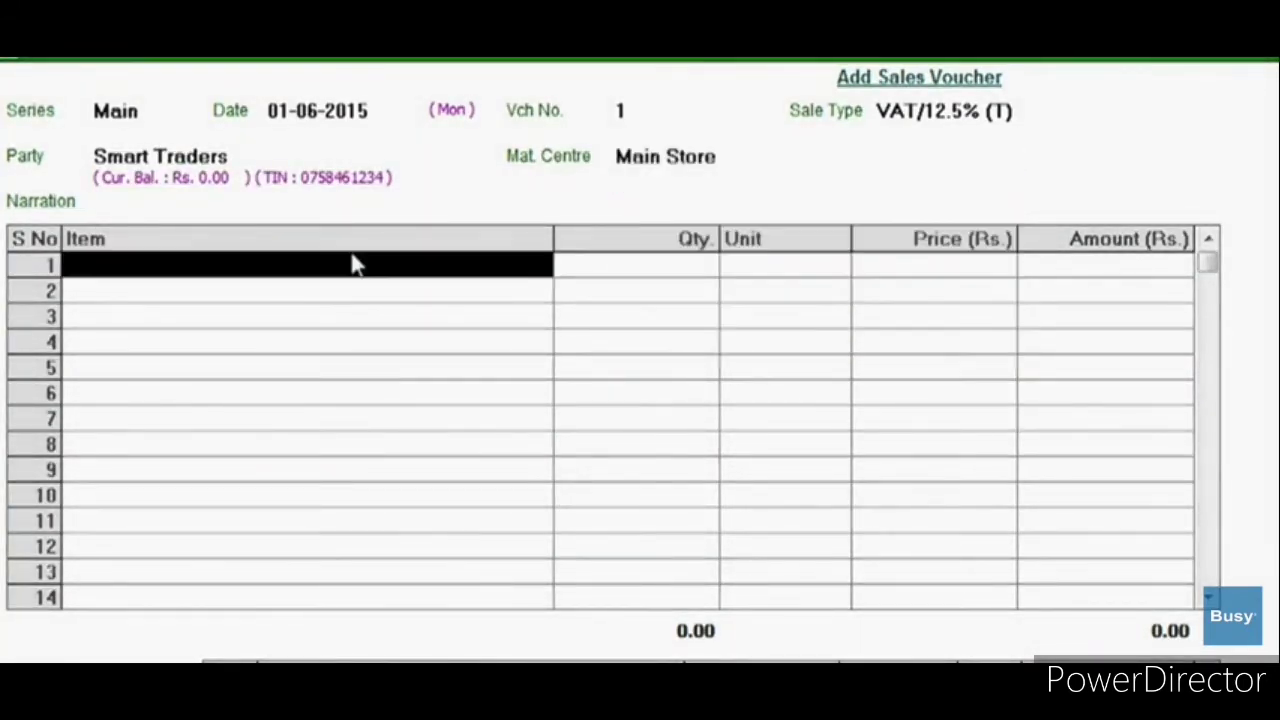
pyautogui.write('S')
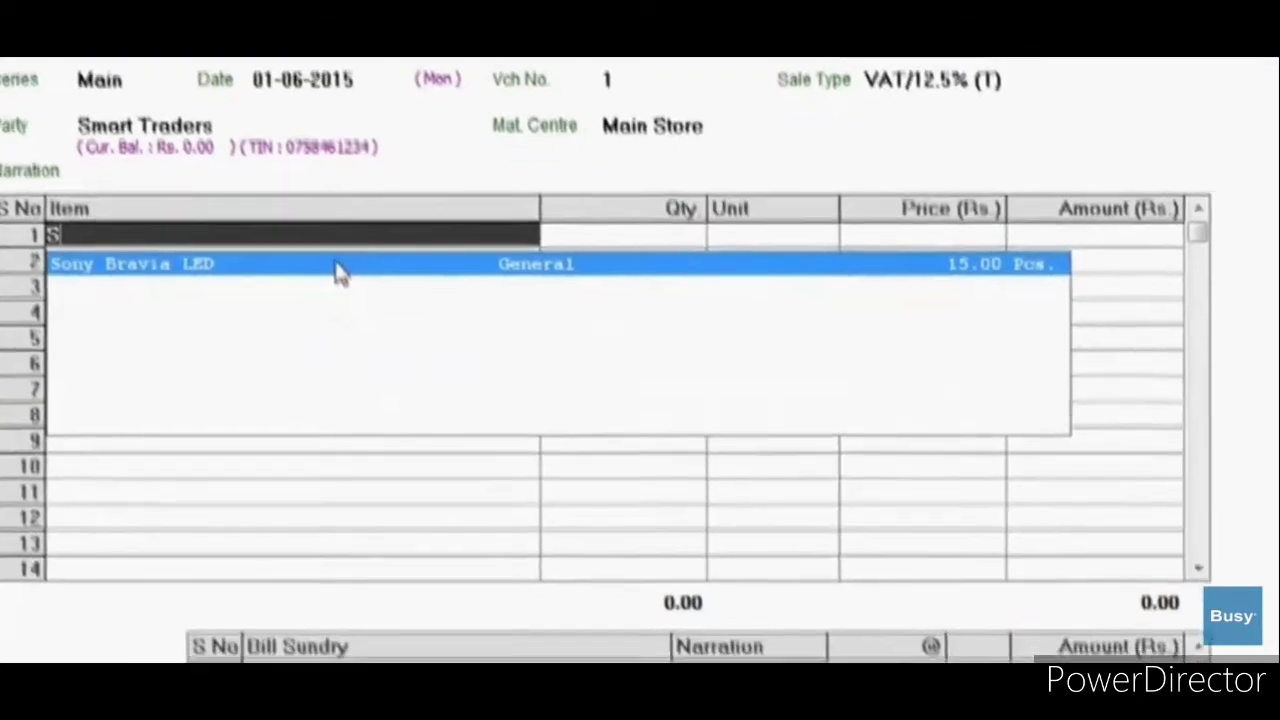
pyautogui.click(345, 298)
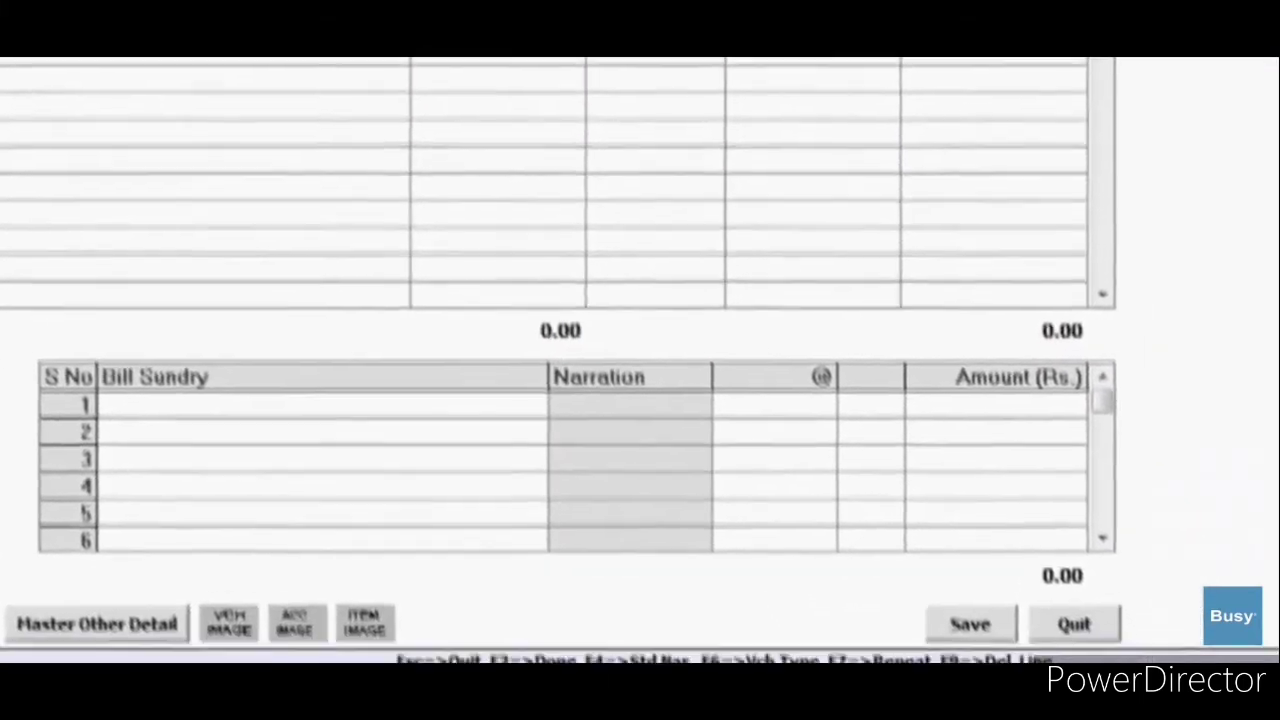
# Step: Set the quantity to 4 and add the VAT (Retail Purchase) bill charge
pyautogui.write('4')
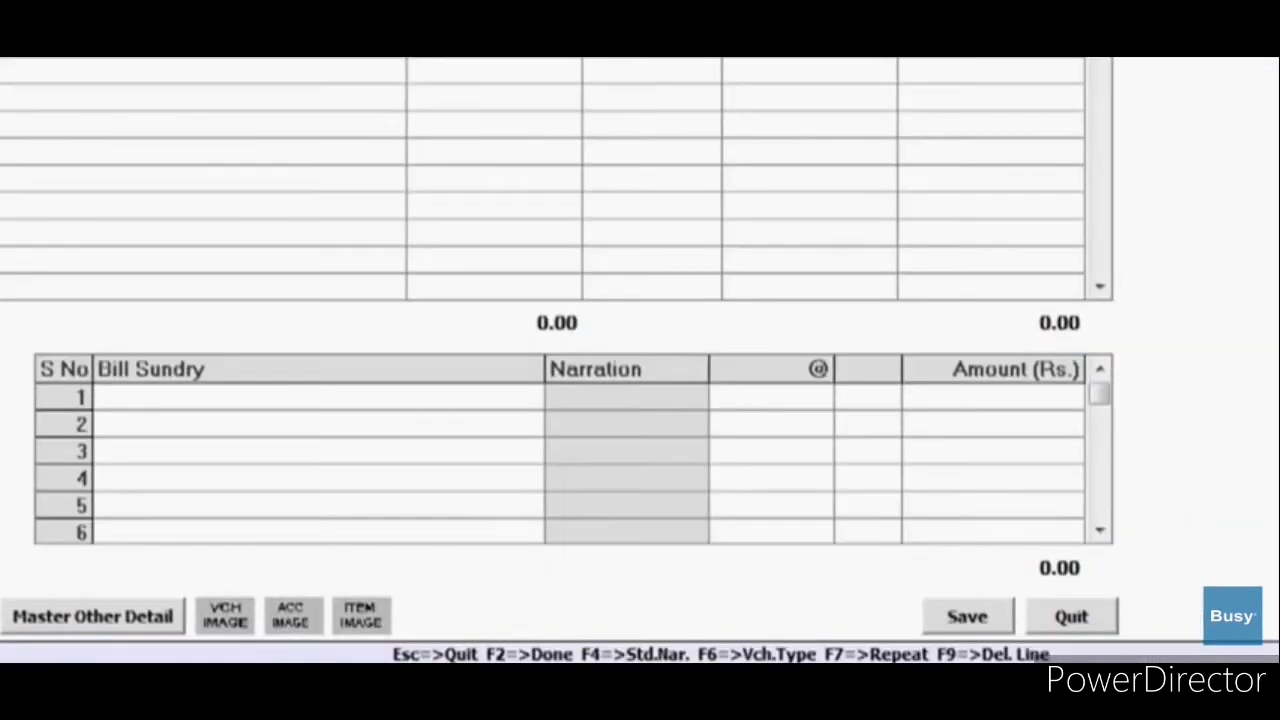
pyautogui.click(396, 543)
pyautogui.write('V')
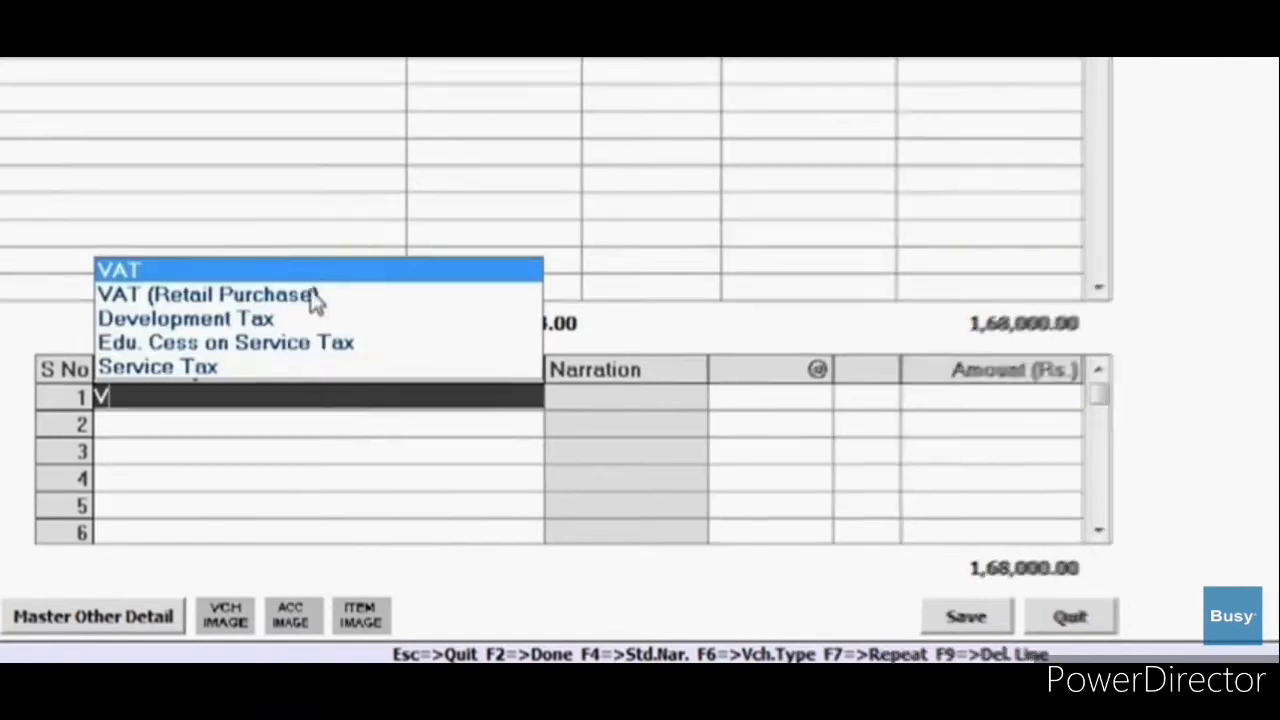
pyautogui.click(314, 296)
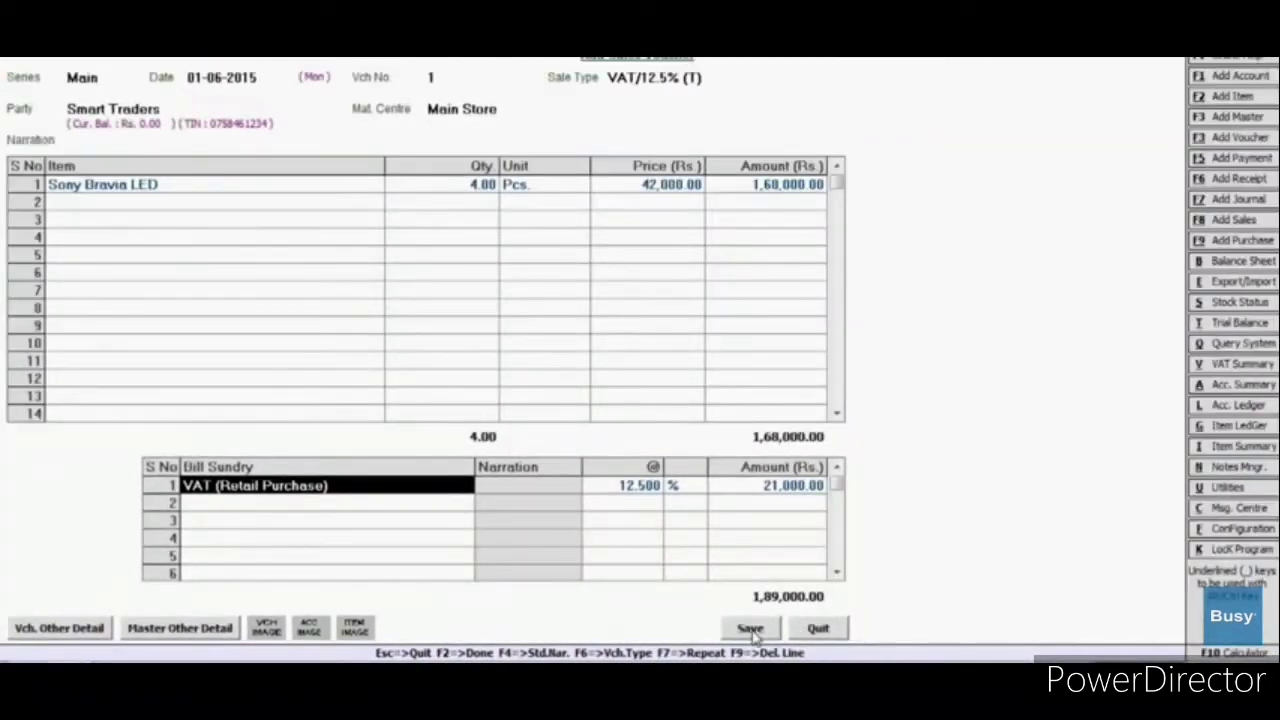
# Step: Save the sales voucher, confirm its bill adjustment, and answer the invoice printing prompt
pyautogui.click(752, 628)
pyautogui.click(919, 620)
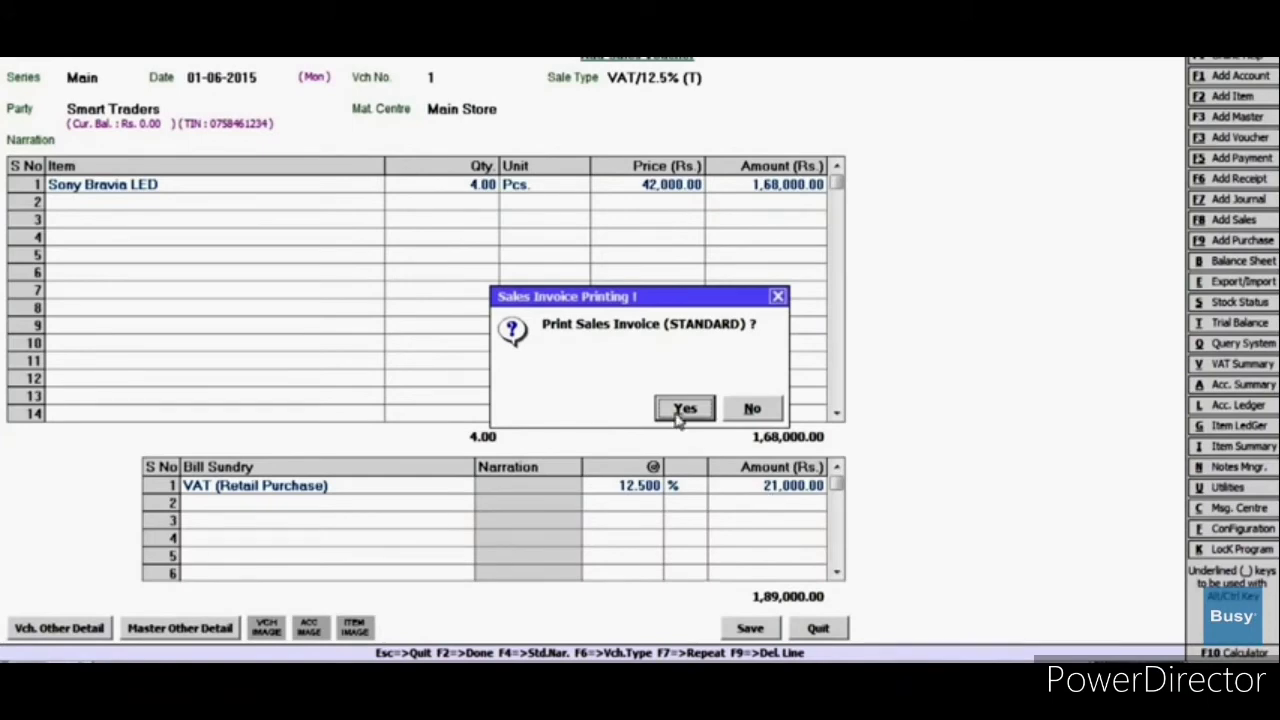
pyautogui.click(682, 412)
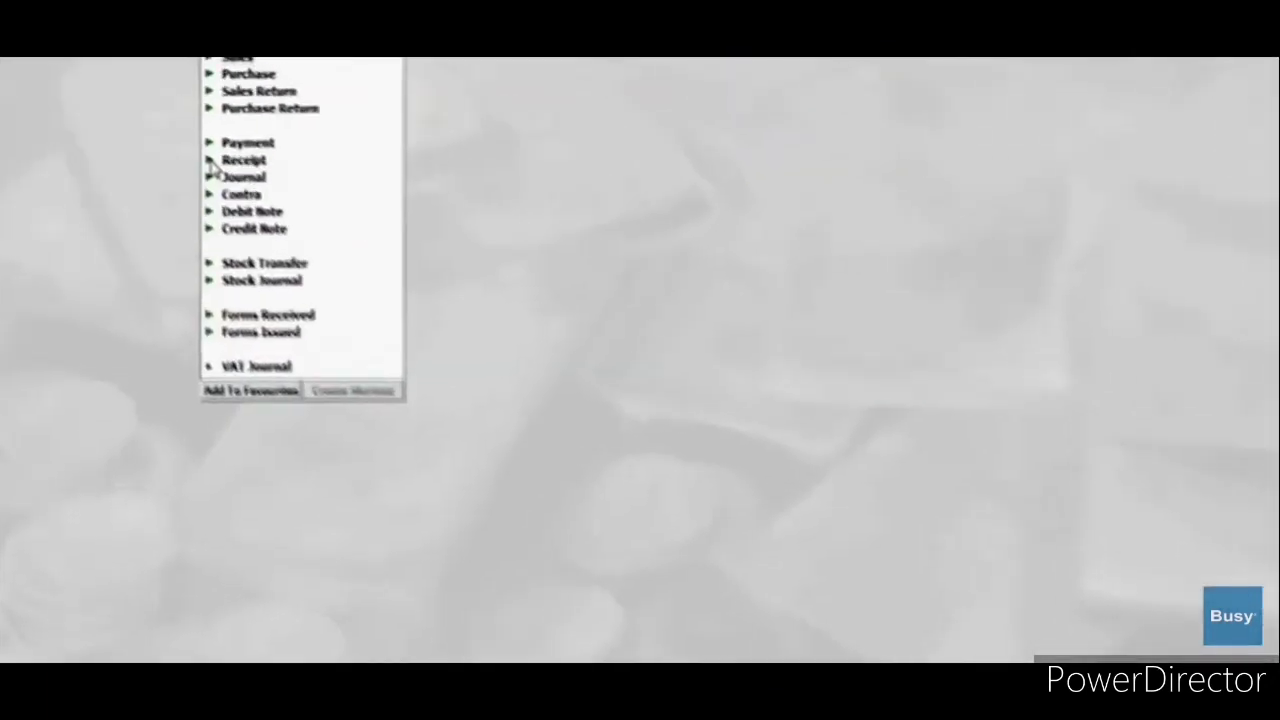
pyautogui.click(243, 157)
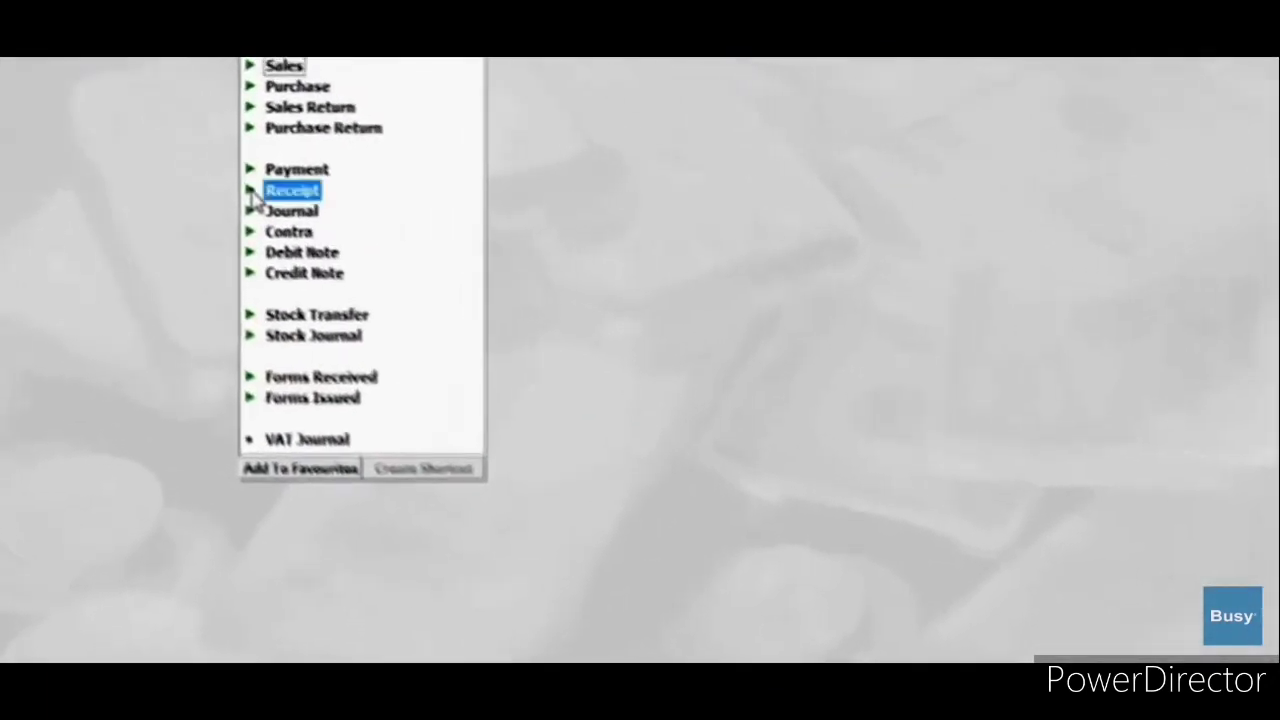
# Step: Start a Main-series receipt dated 25-06-2015, crediting Smart Traders 1,00,000
pyautogui.click(414, 266)
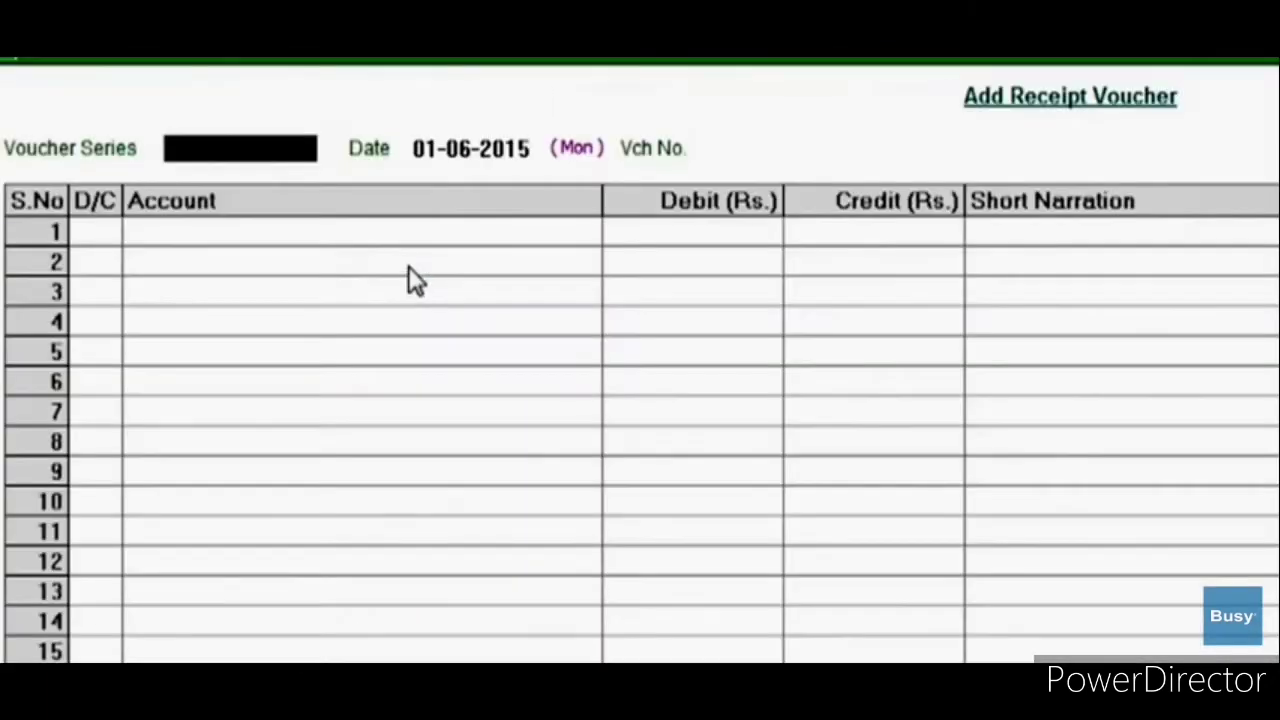
pyautogui.write('M')
pyautogui.press('Return')
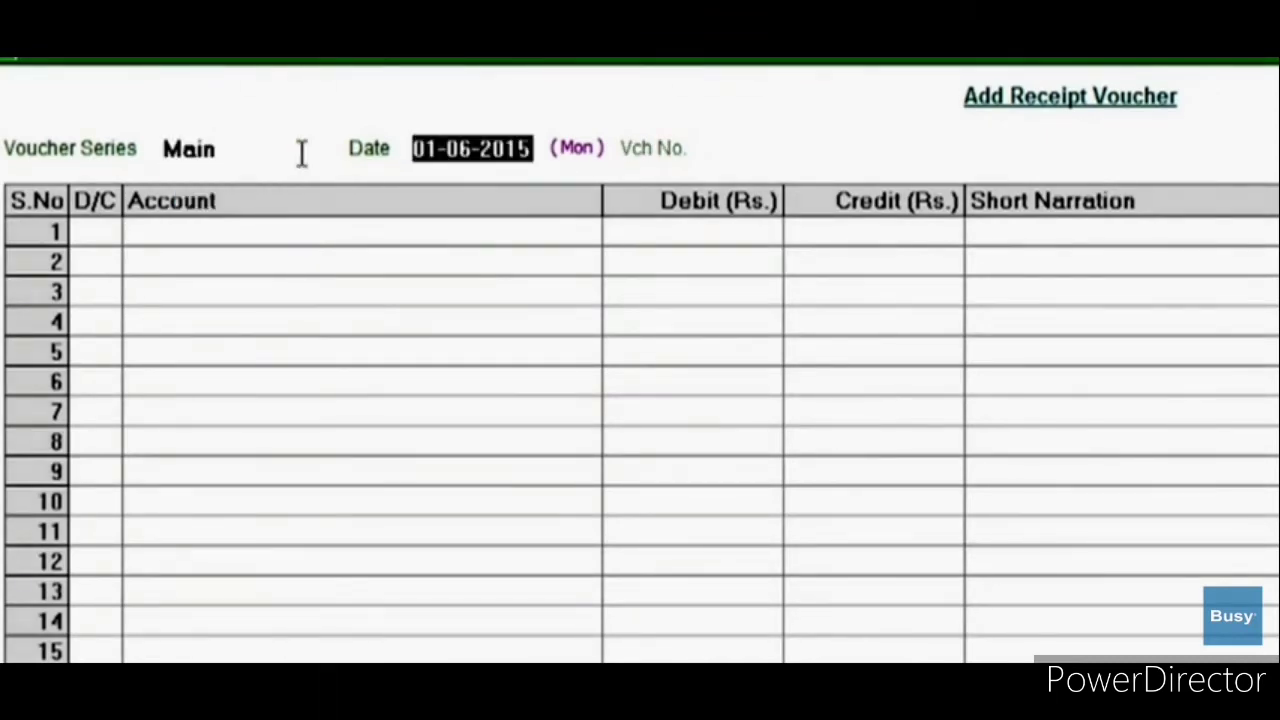
pyautogui.write('25')
pyautogui.press('Return')
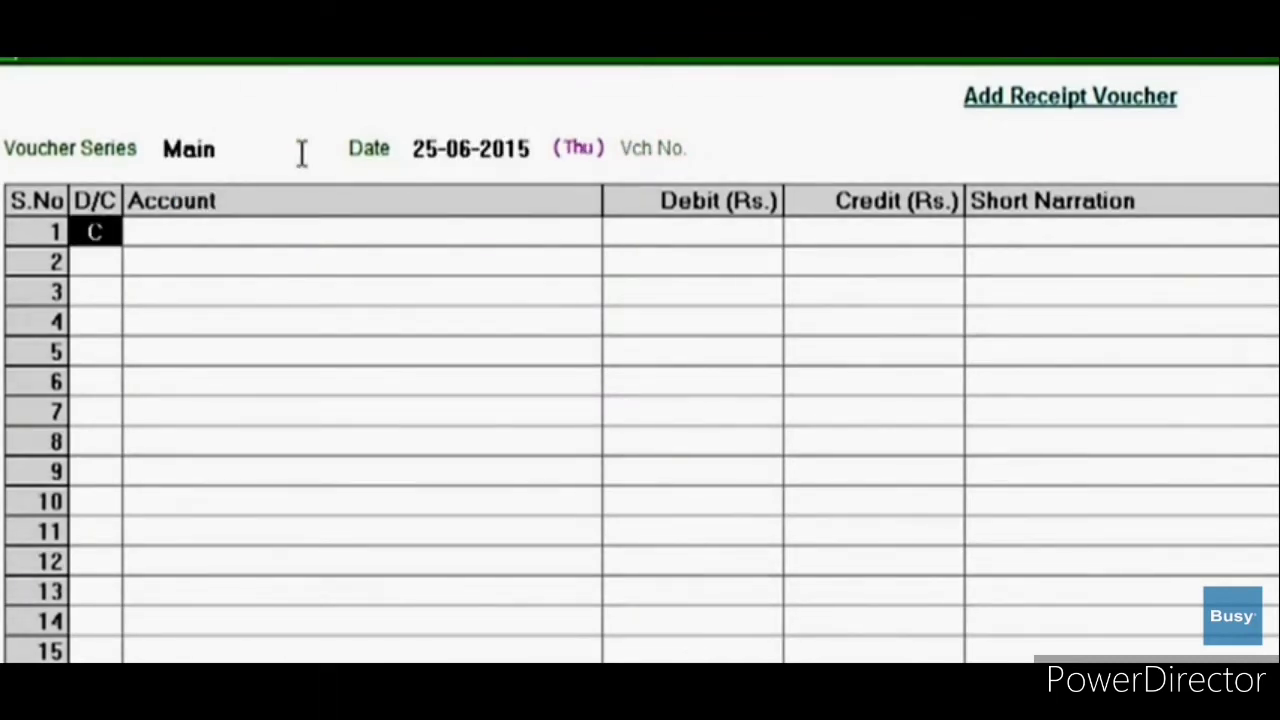
pyautogui.press('Return')
pyautogui.write('Sma')
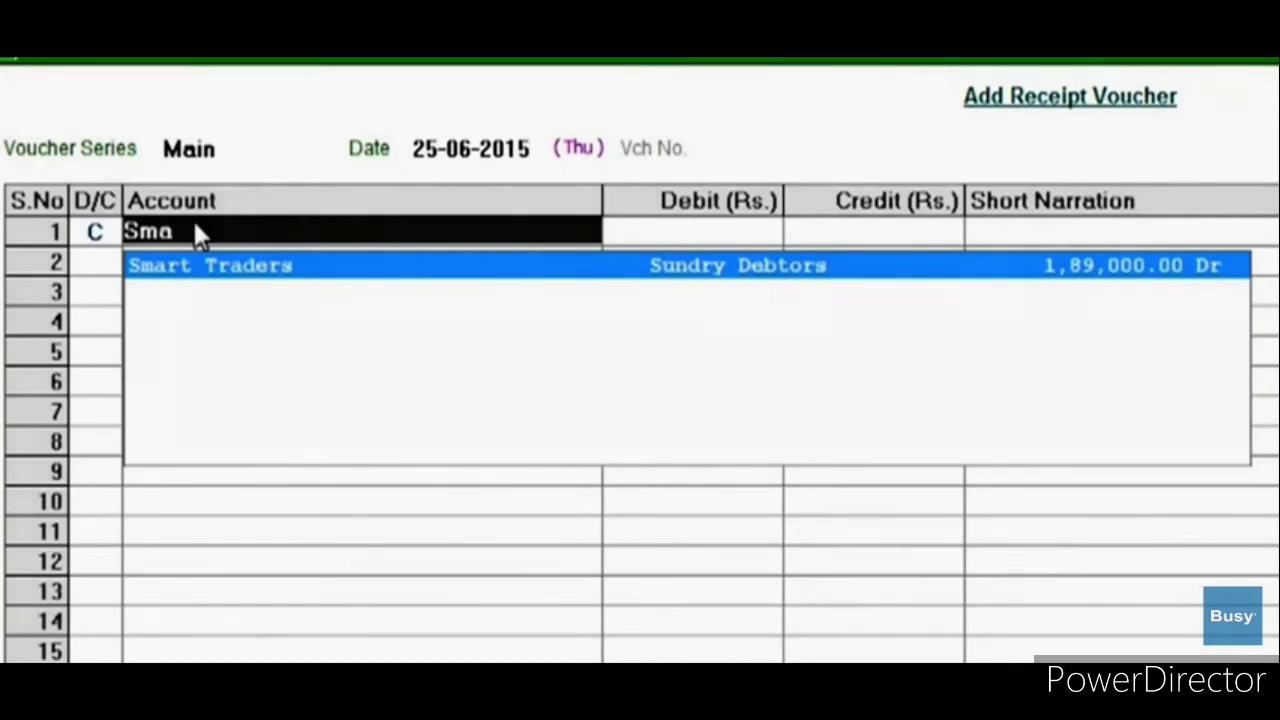
pyautogui.press('Return')
pyautogui.write('100000')
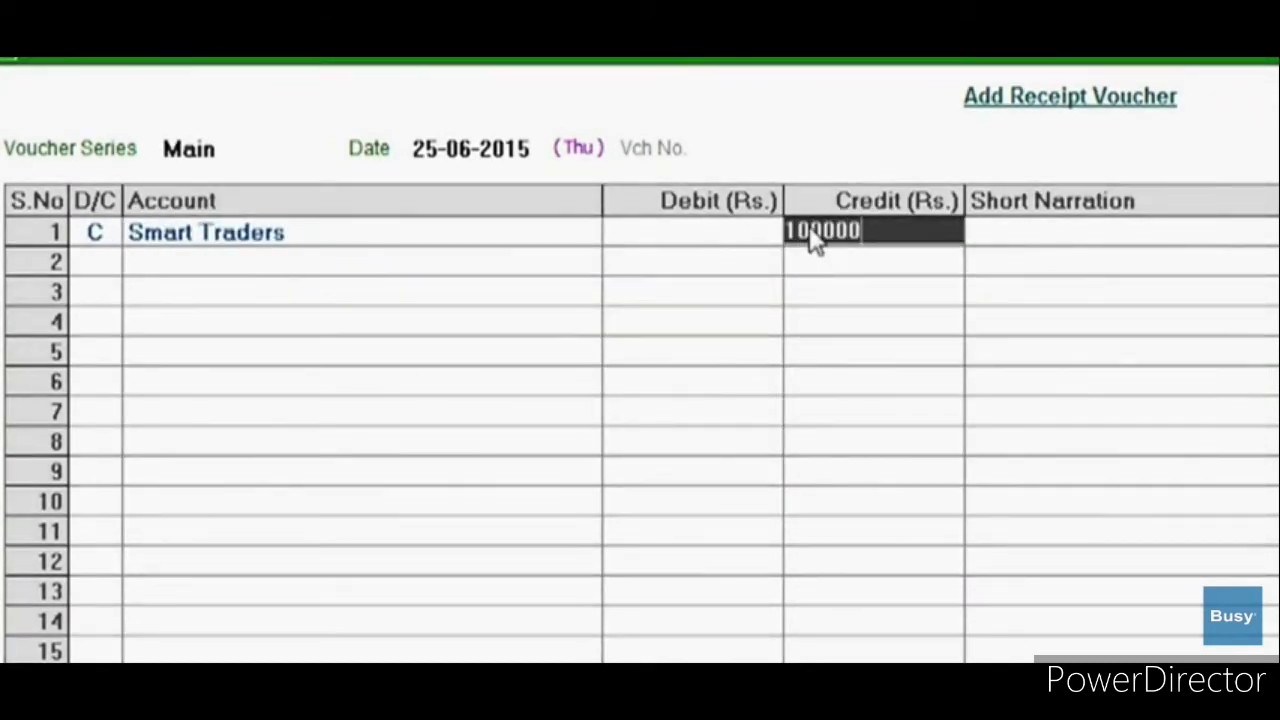
pyautogui.press('Return')
# Step: Debit Cash 1,00,000 and save, adjusting the amount against Smart Traders' bill 1
pyautogui.write('C')
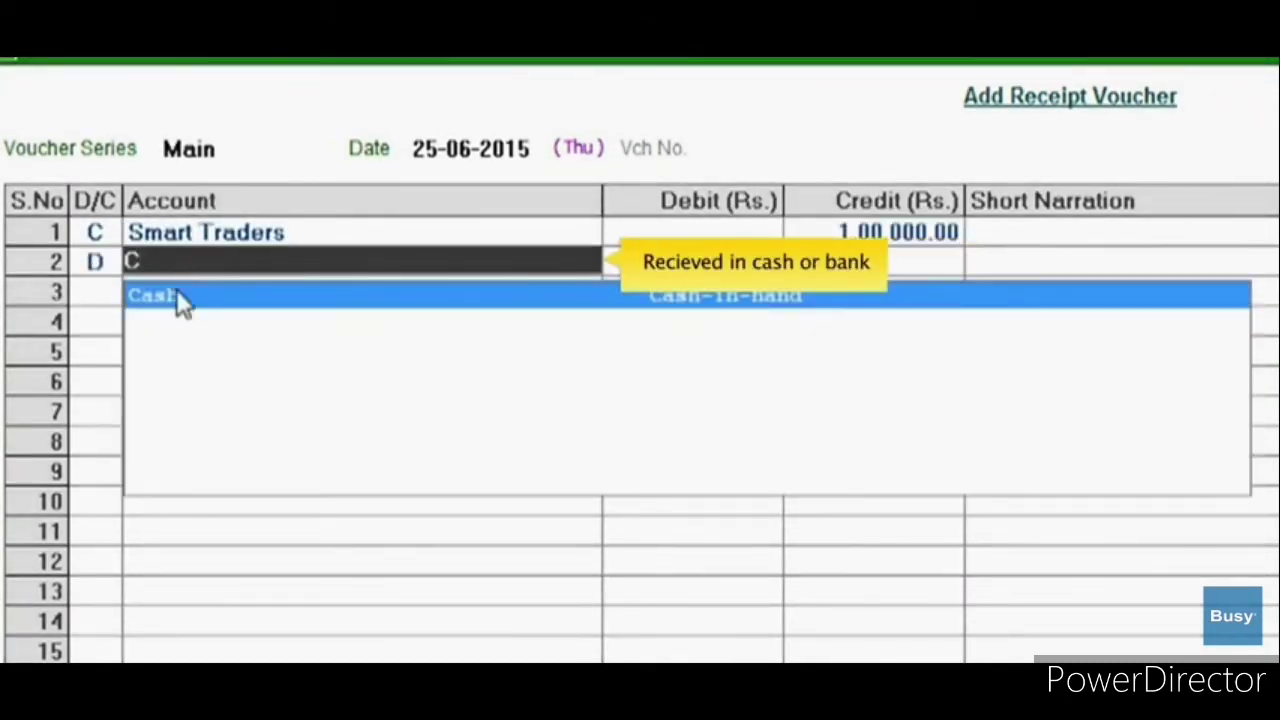
pyautogui.click(176, 290)
pyautogui.write('100000')
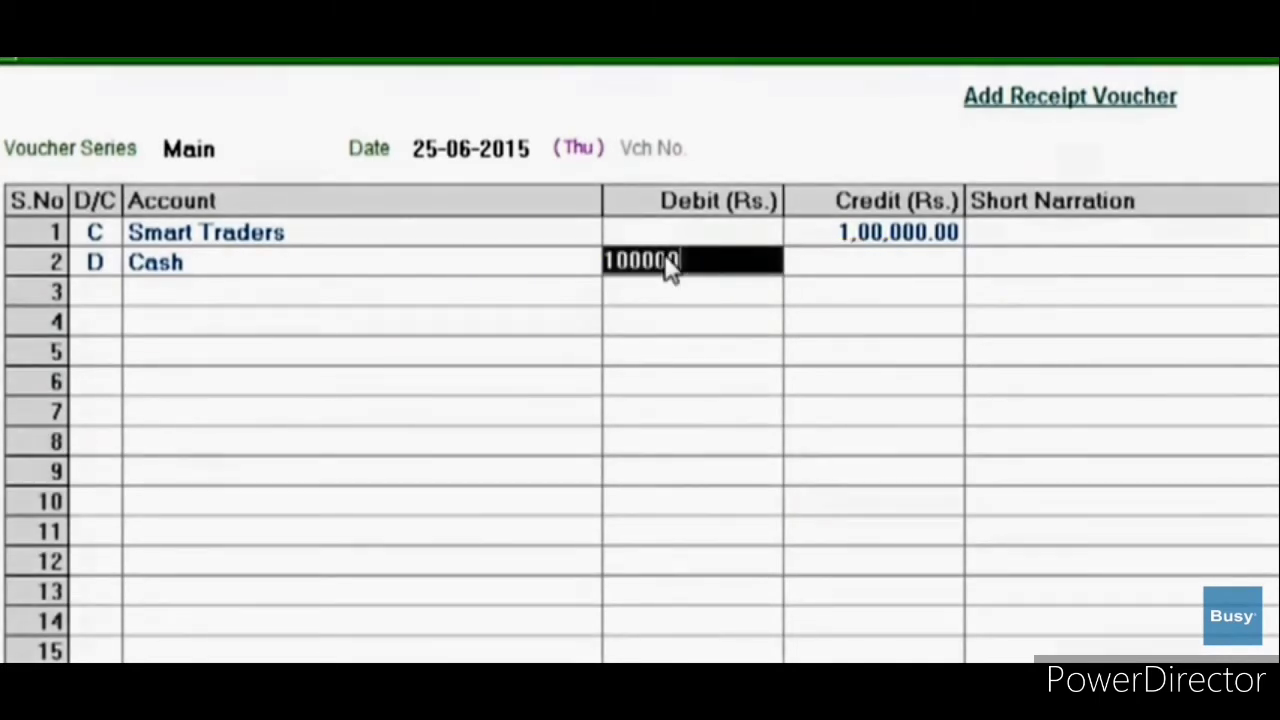
pyautogui.press('Return')
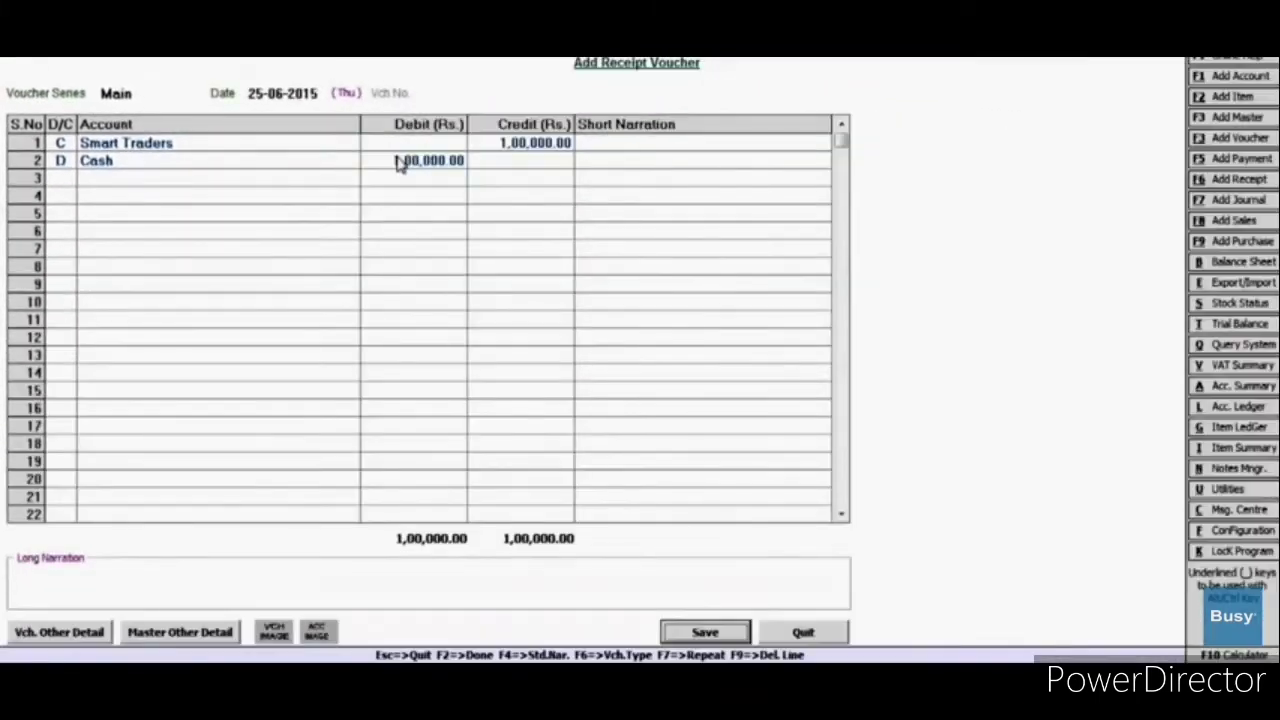
pyautogui.press('Return')
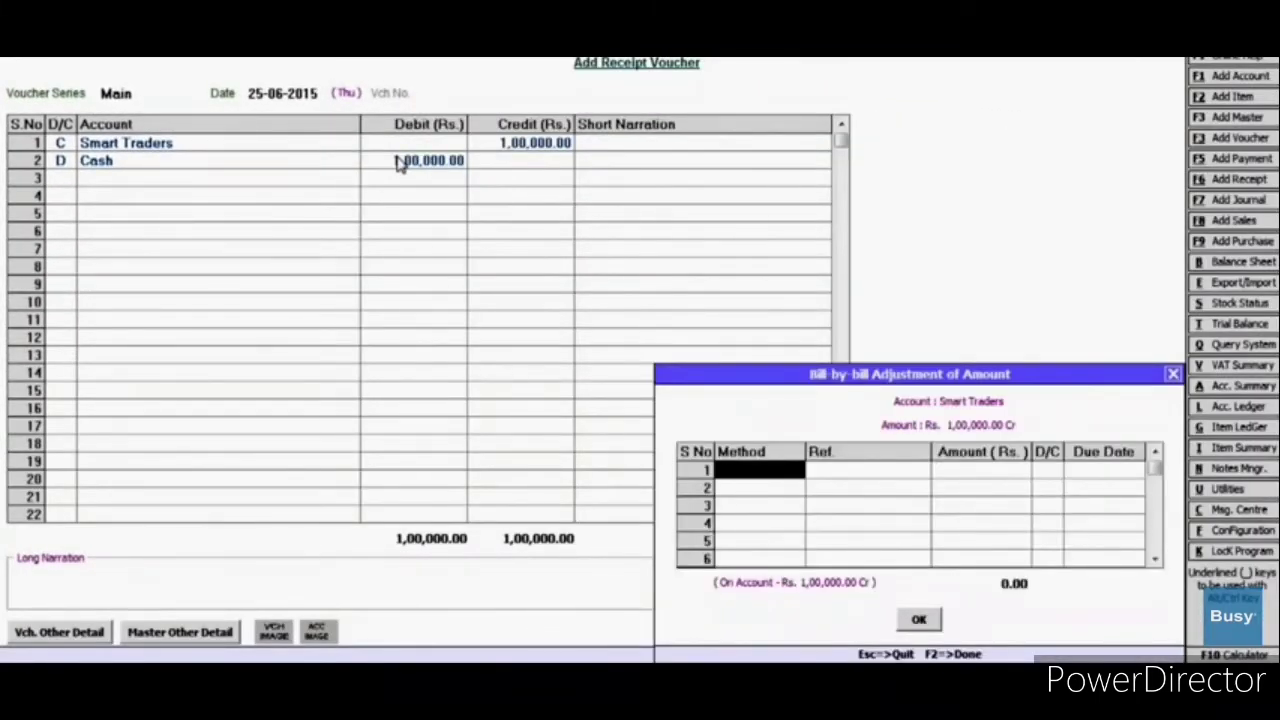
pyautogui.write('A')
pyautogui.press('Return')
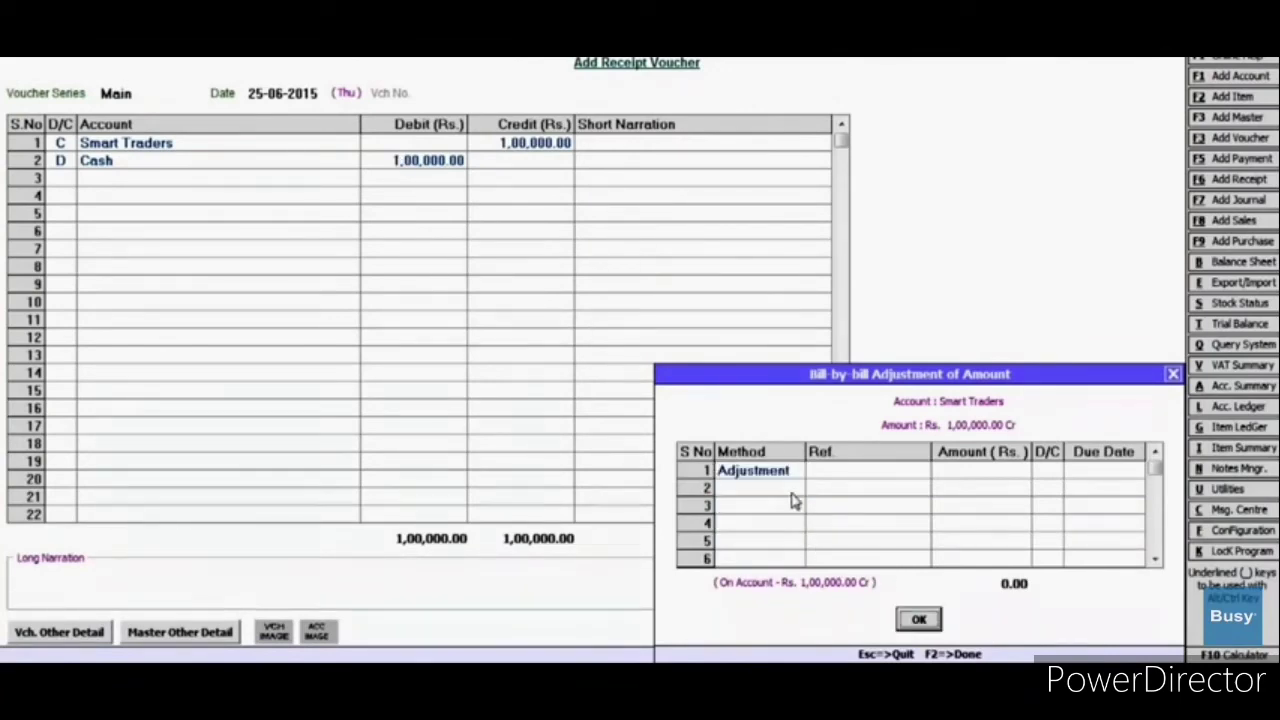
pyautogui.press('Return')
pyautogui.press('Return')
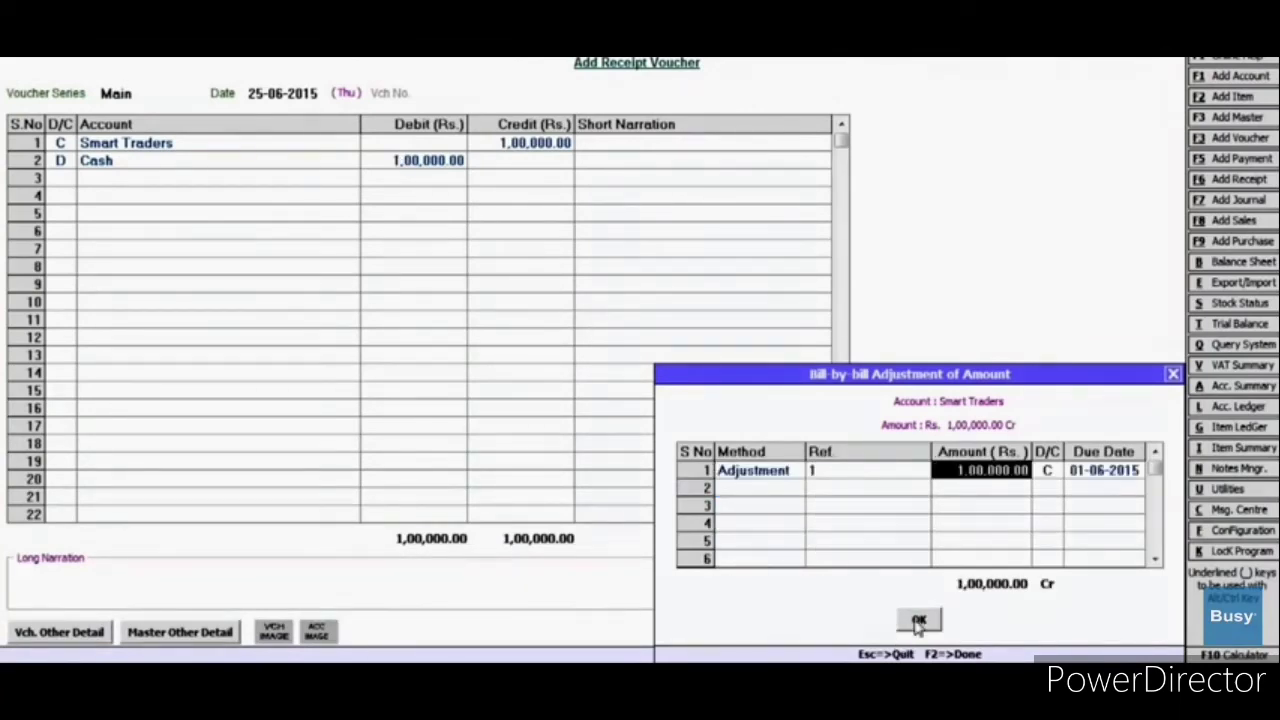
pyautogui.click(919, 621)
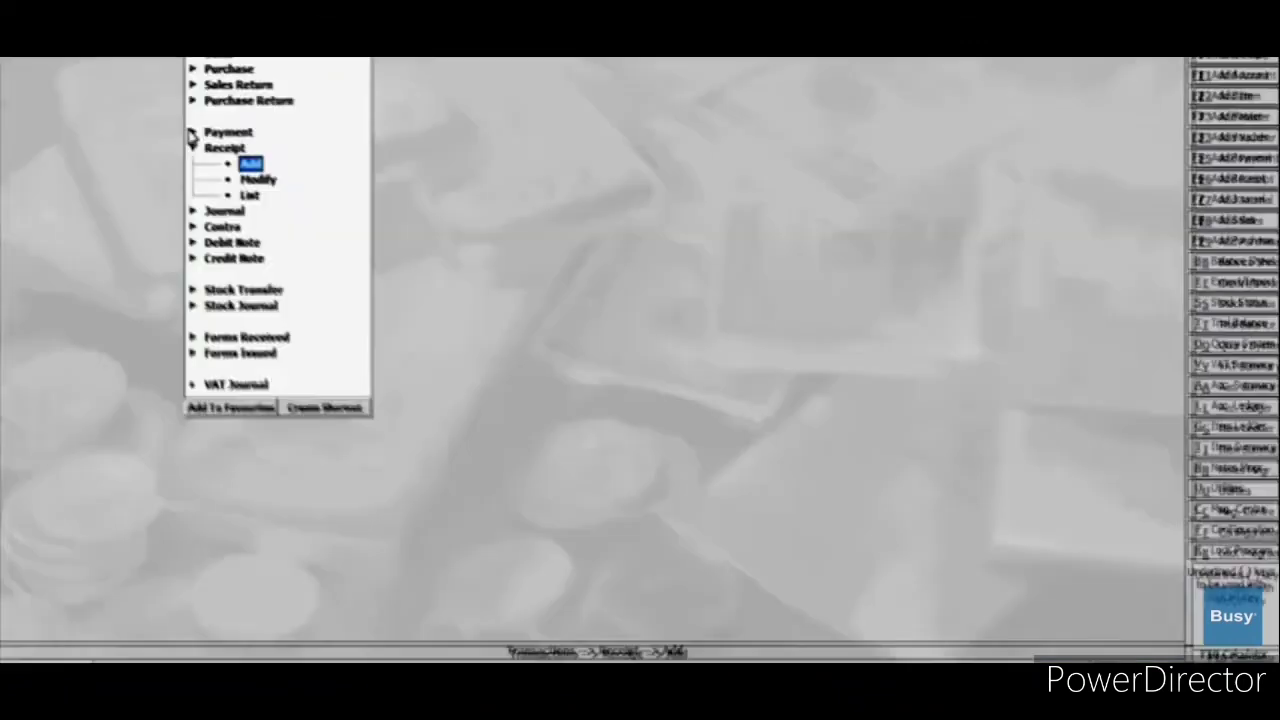
pyautogui.click(200, 131)
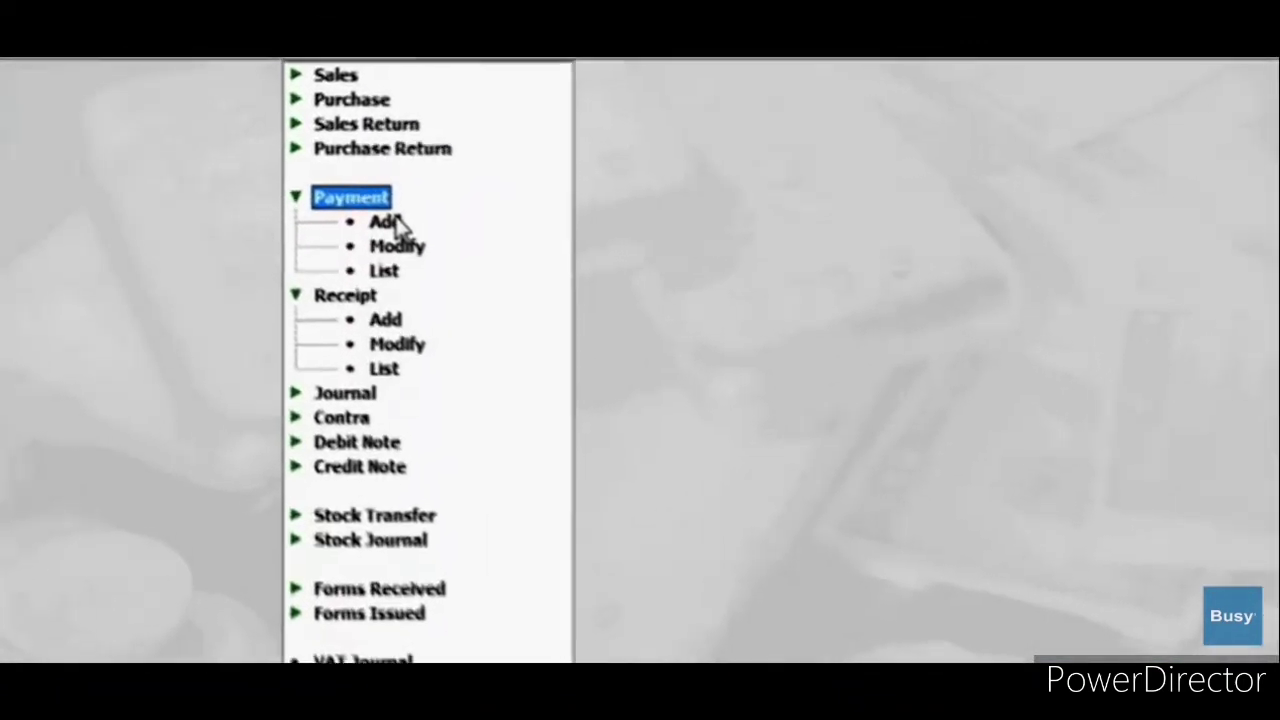
# Step: Start a Main-series payment voucher debiting Sony India with 4,00,000
pyautogui.click(398, 221)
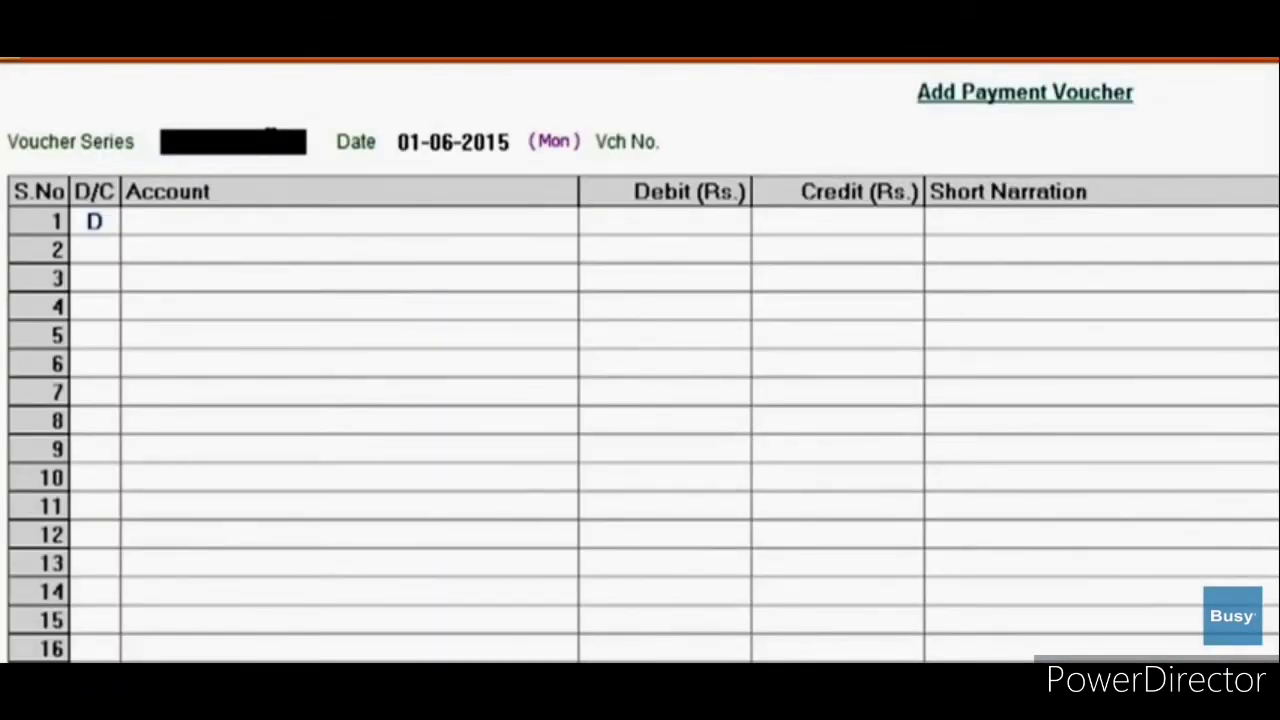
pyautogui.write('Ma')
pyautogui.press('Return')
pyautogui.press('Return')
pyautogui.press('Return')
pyautogui.write('S')
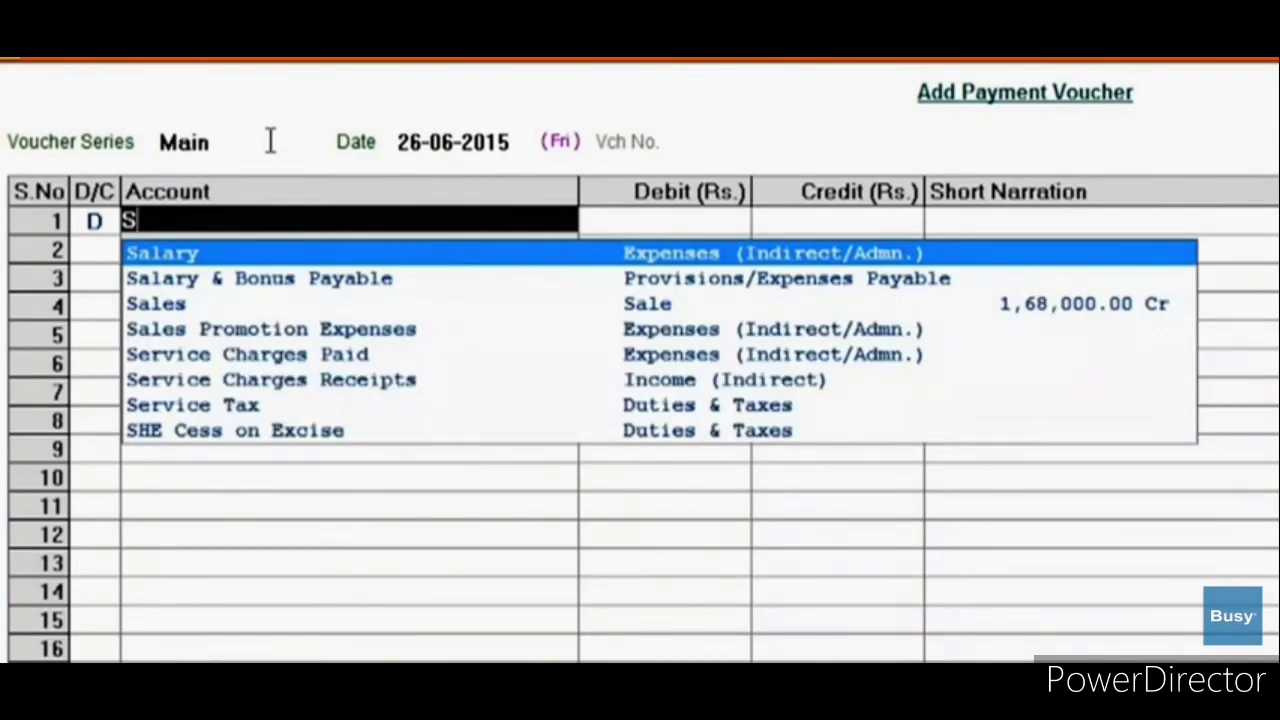
pyautogui.write('on')
pyautogui.press('Return')
pyautogui.write('400000')
pyautogui.press('Return')
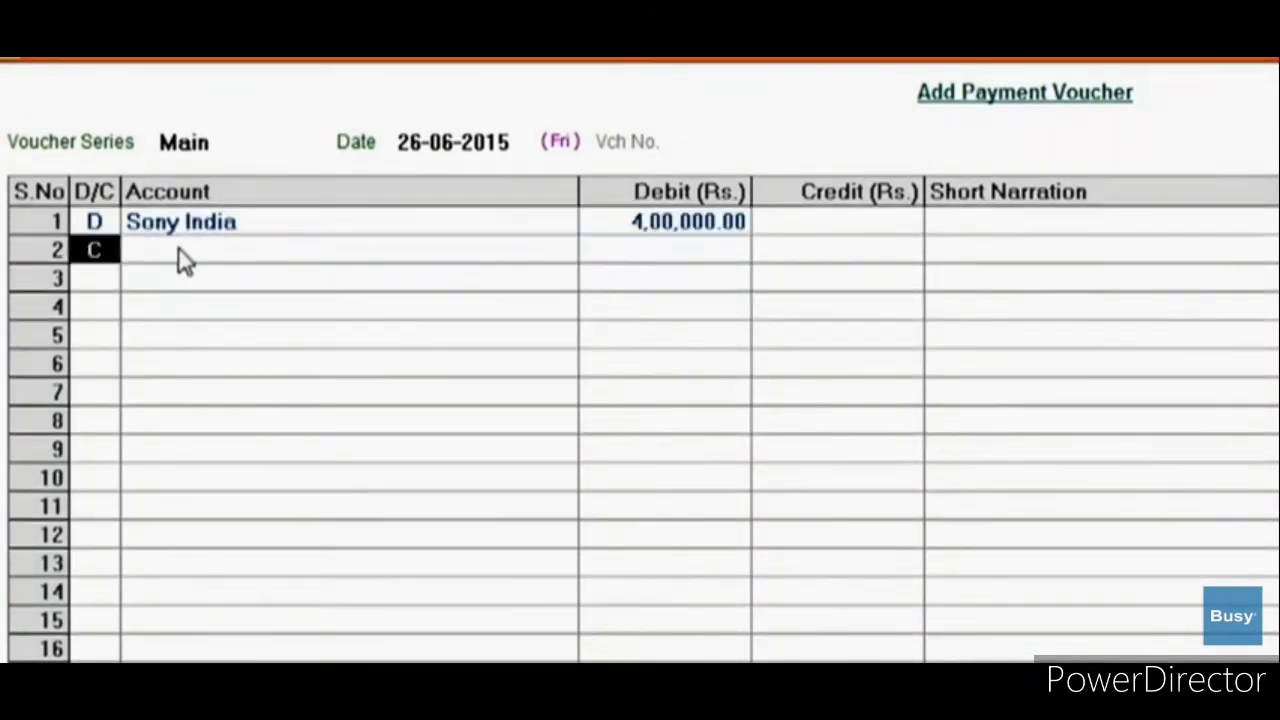
# Step: Credit State Bank Of India 4,00,000 with the narration 'Cheque No. 123356'
pyautogui.press('Return')
pyautogui.write('St')
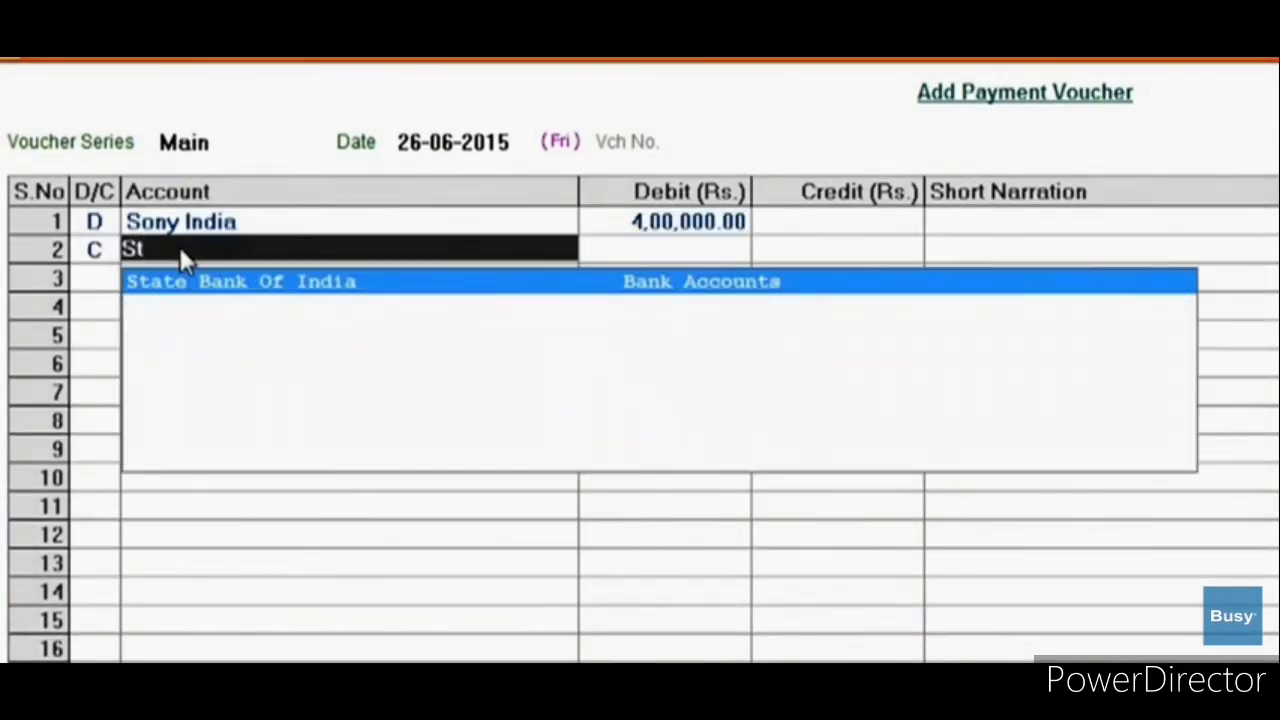
pyautogui.press('Return')
pyautogui.write('400000')
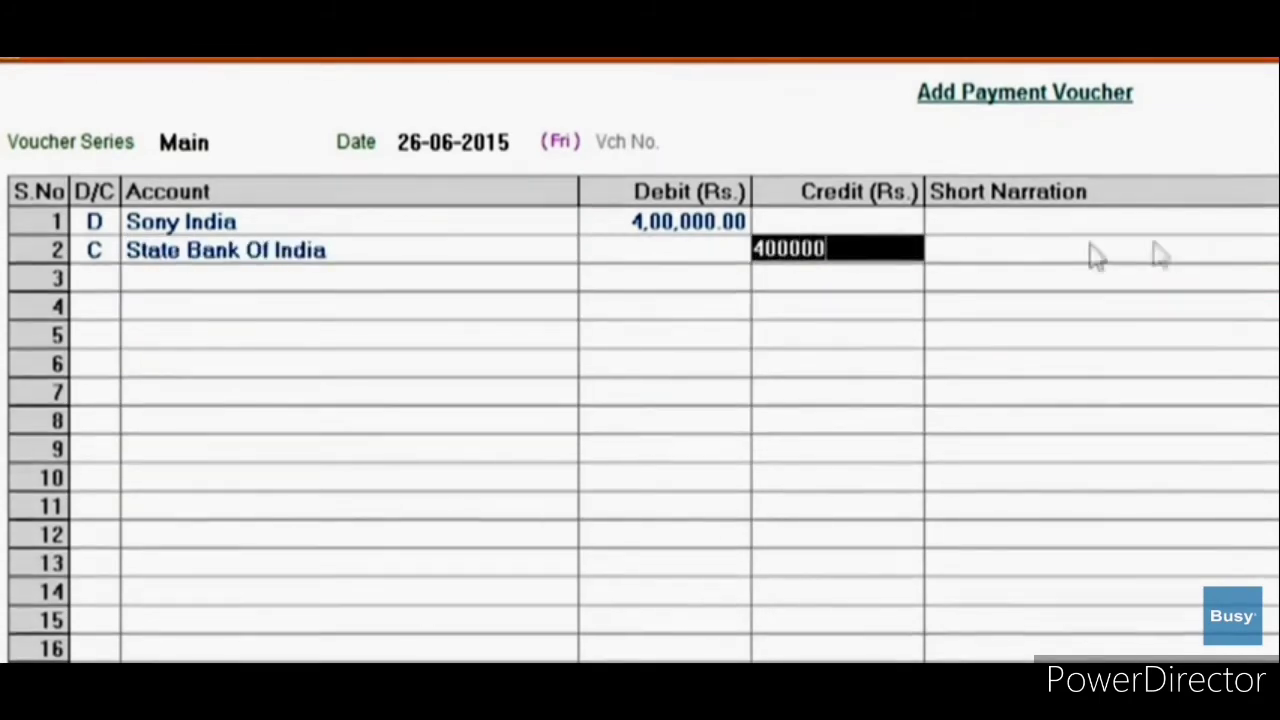
pyautogui.press('Return')
pyautogui.write('Cheque')
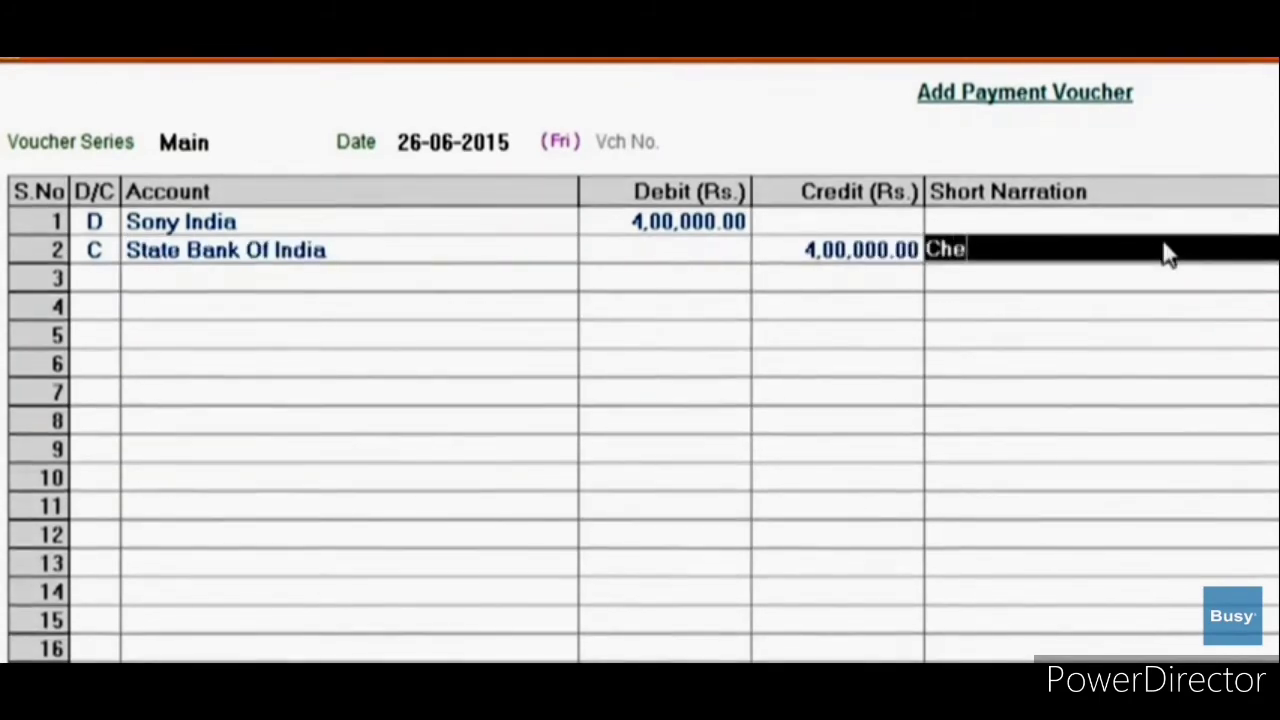
pyautogui.write(' No. 123356')
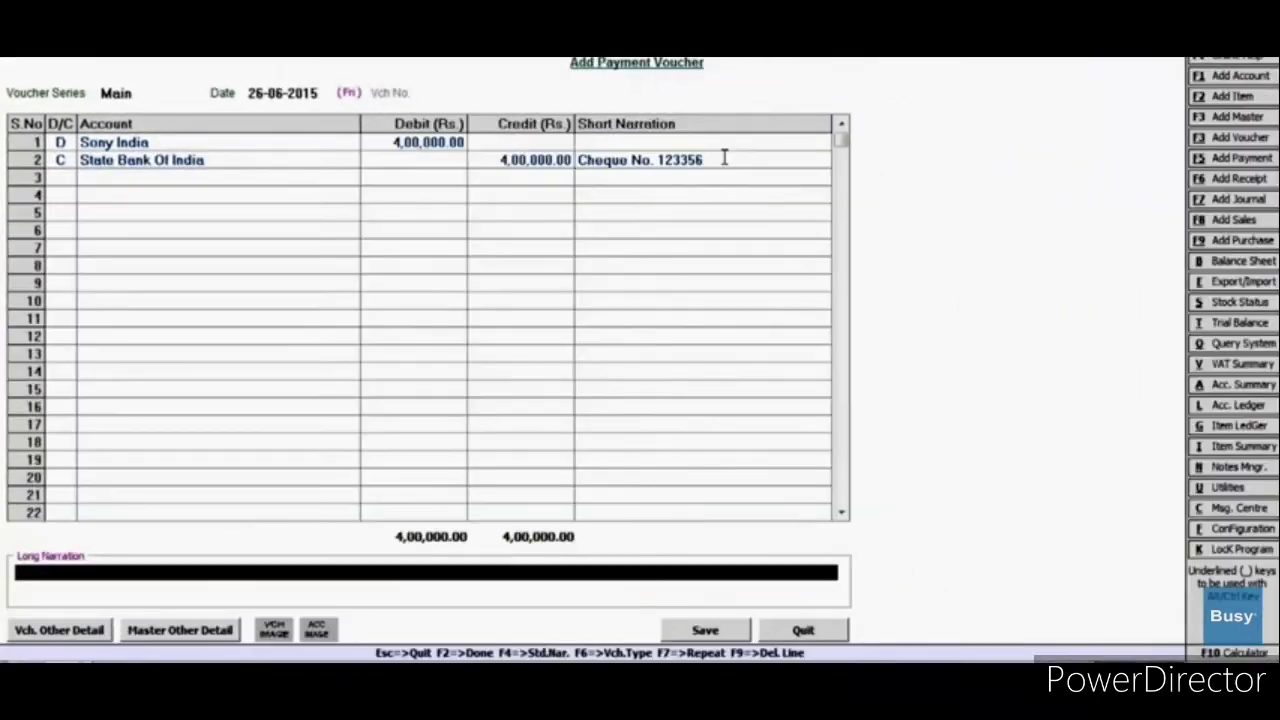
pyautogui.press('Return')
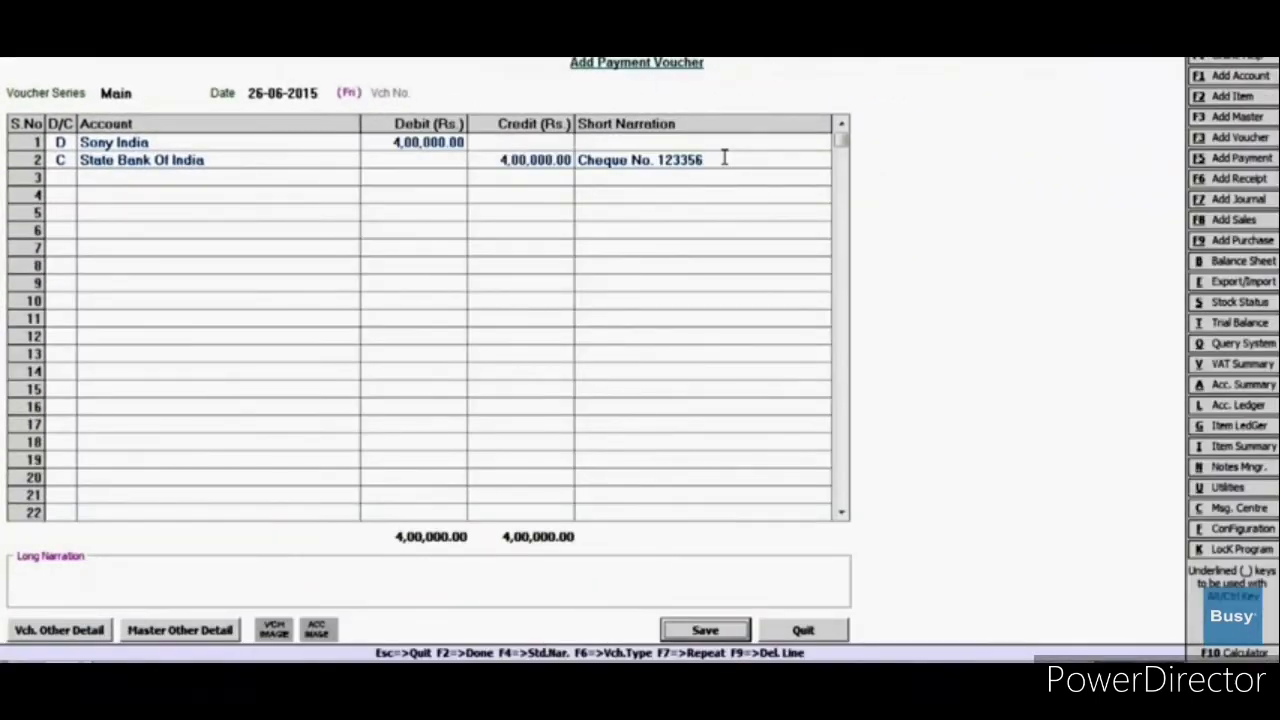
# Step: Adjust the full amount against Sony India's bill and save the payment
pyautogui.press('Return')
pyautogui.press('Return')
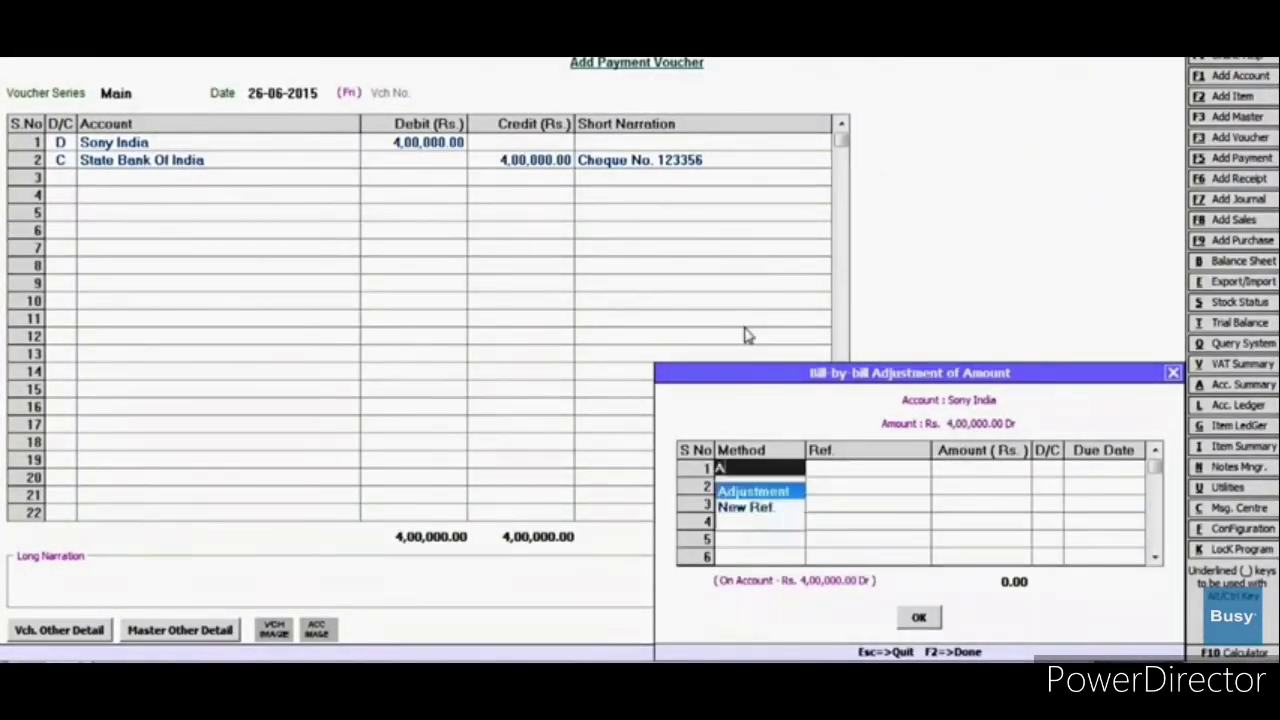
pyautogui.press('Return')
pyautogui.press('Return')
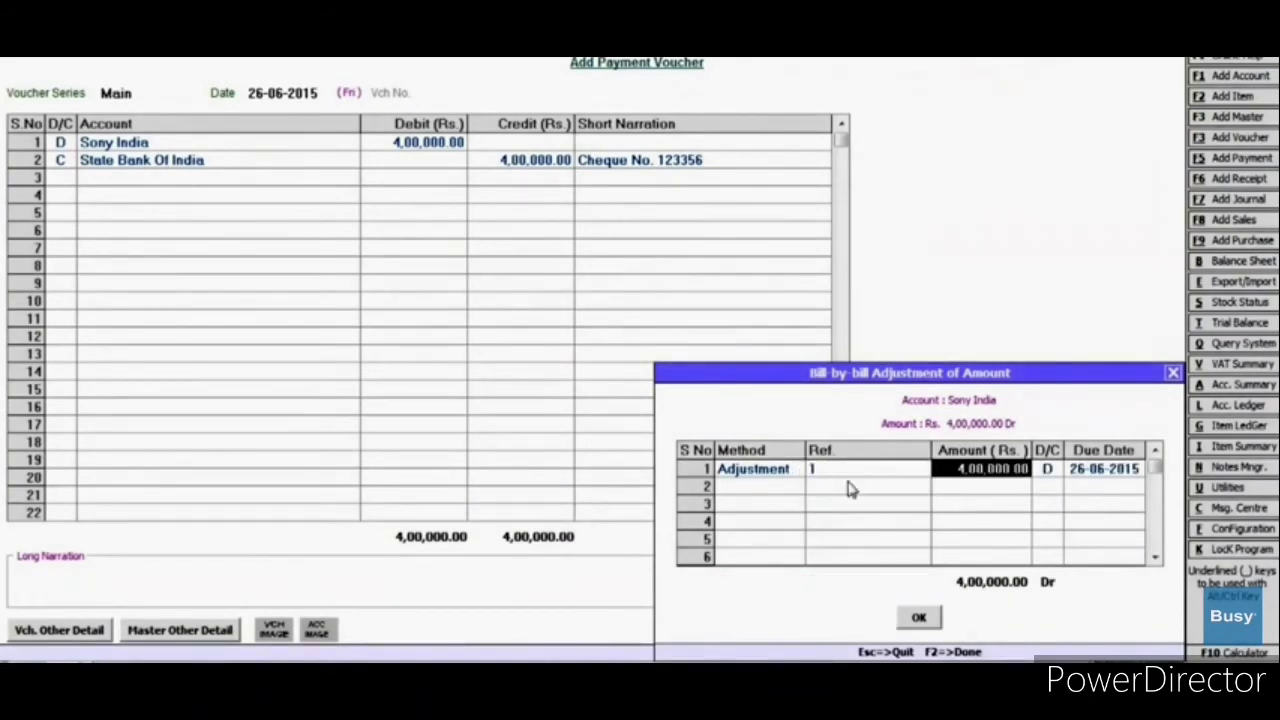
pyautogui.click(918, 619)
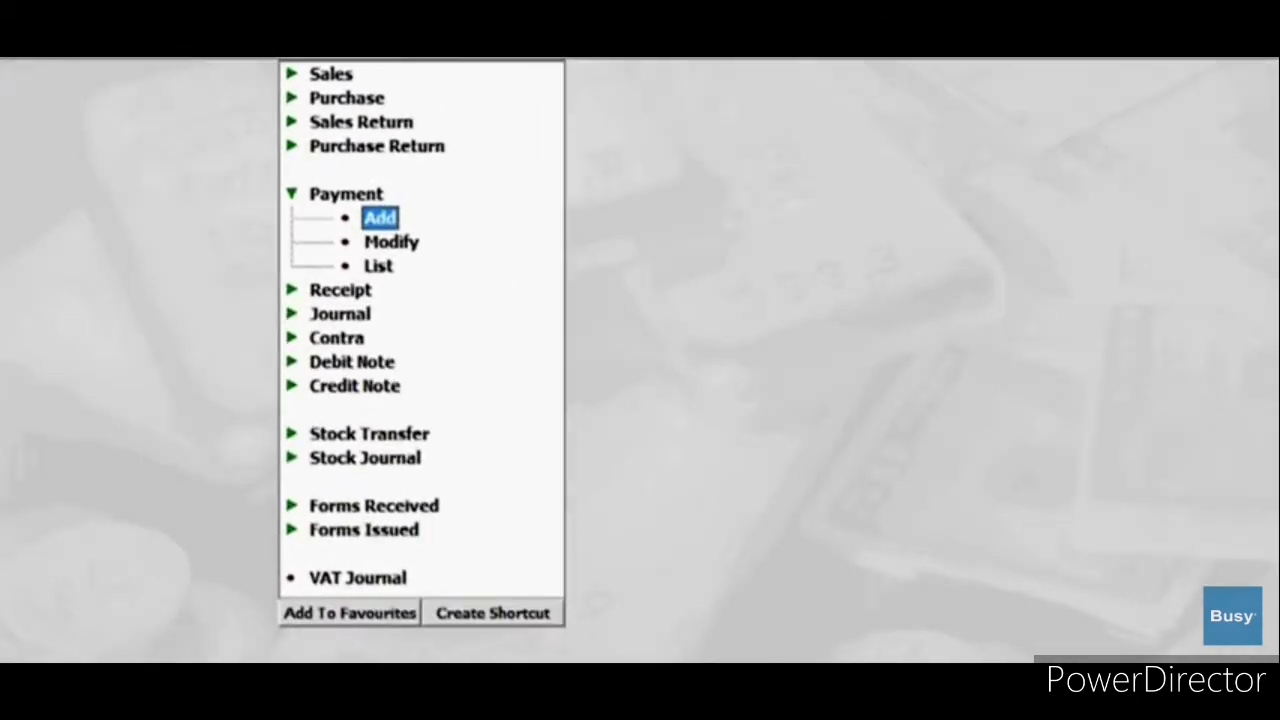
# Step: Review the account-wise ledger options using the Standard layout for one account
pyautogui.click(451, 57)
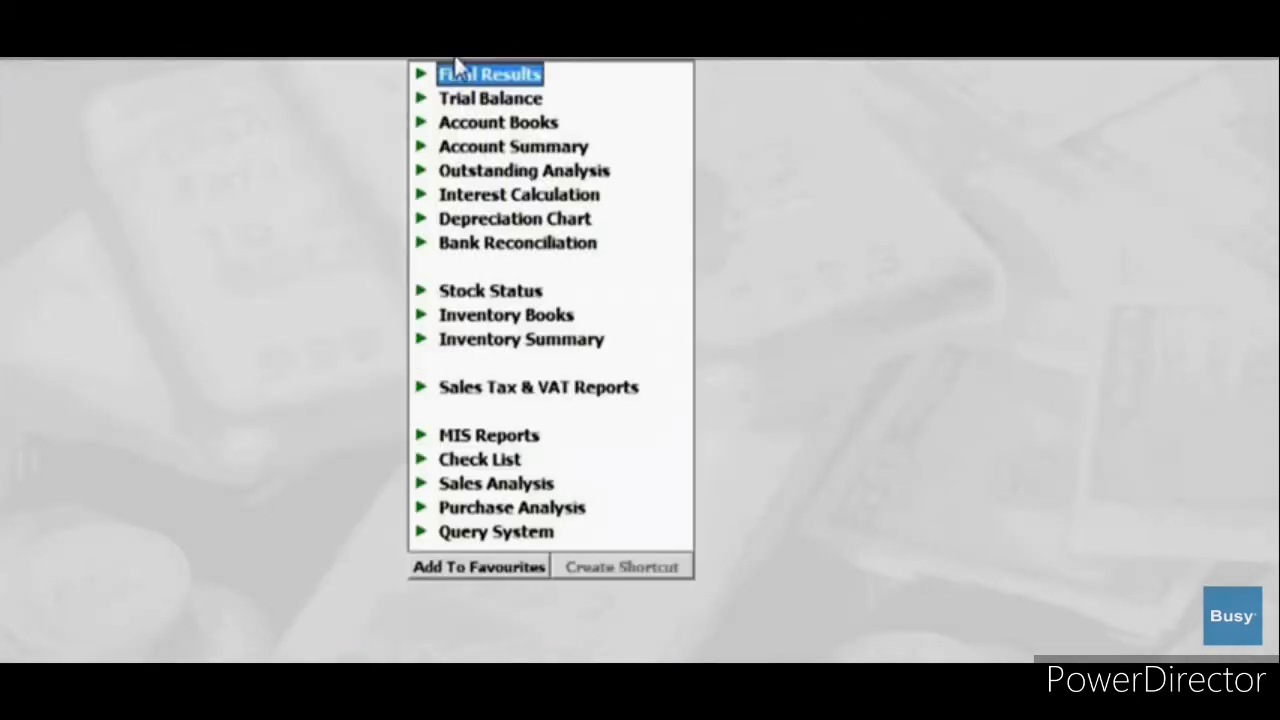
pyautogui.click(478, 125)
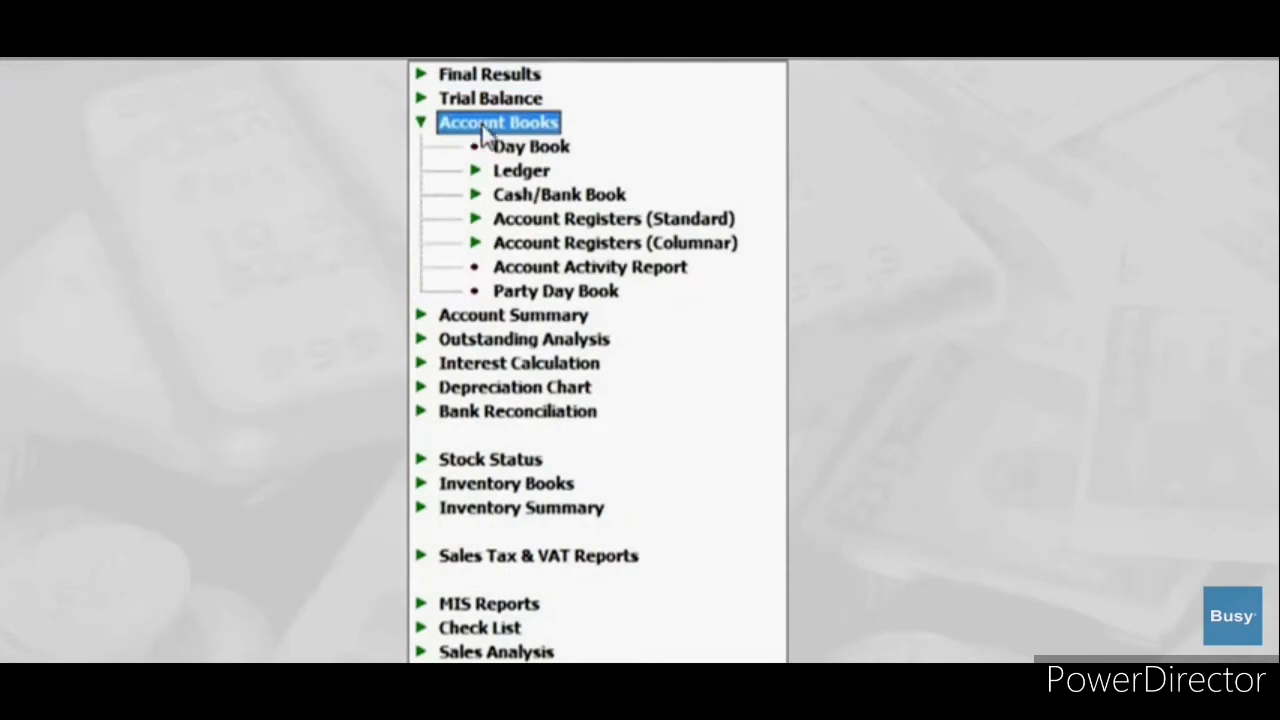
pyautogui.click(510, 176)
pyautogui.click(532, 193)
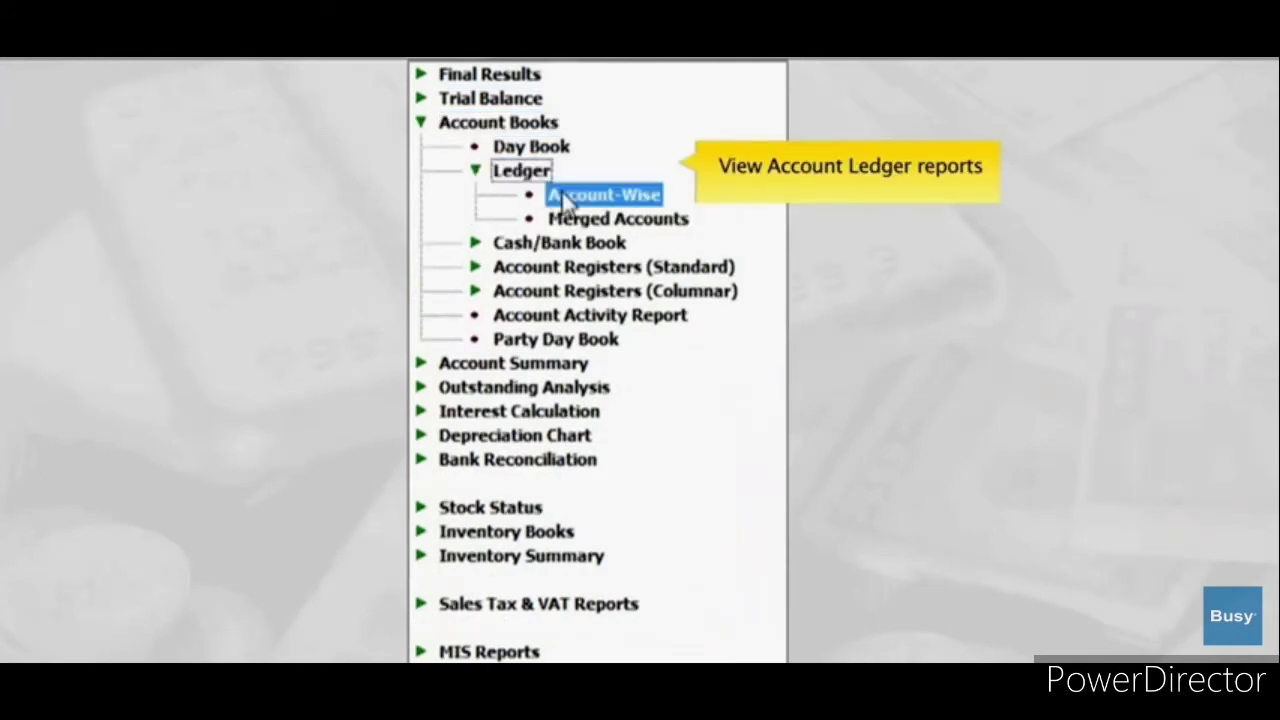
pyautogui.click(768, 602)
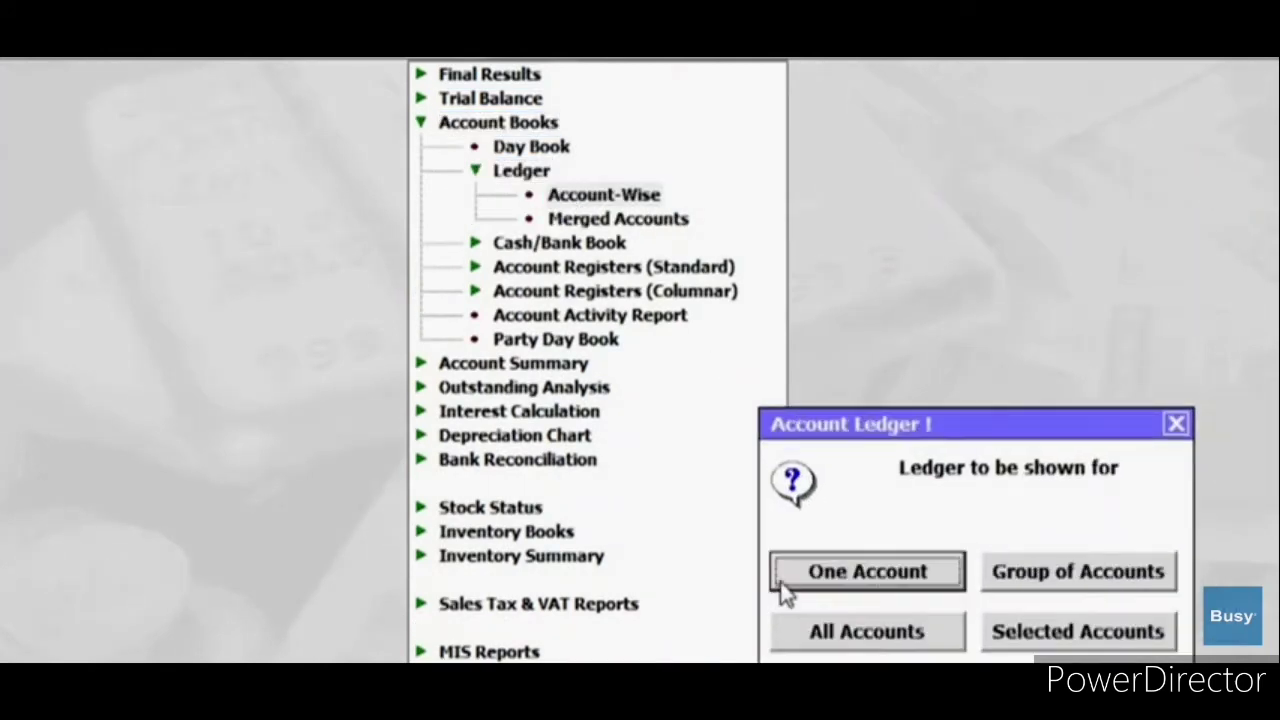
pyautogui.click(785, 575)
pyautogui.press('Return')
pyautogui.press('Return')
pyautogui.press('Return')
pyautogui.press('Return')
pyautogui.press('Return')
pyautogui.press('Return')
pyautogui.press('Return')
pyautogui.press('Return')
pyautogui.press('Return')
pyautogui.press('Return')
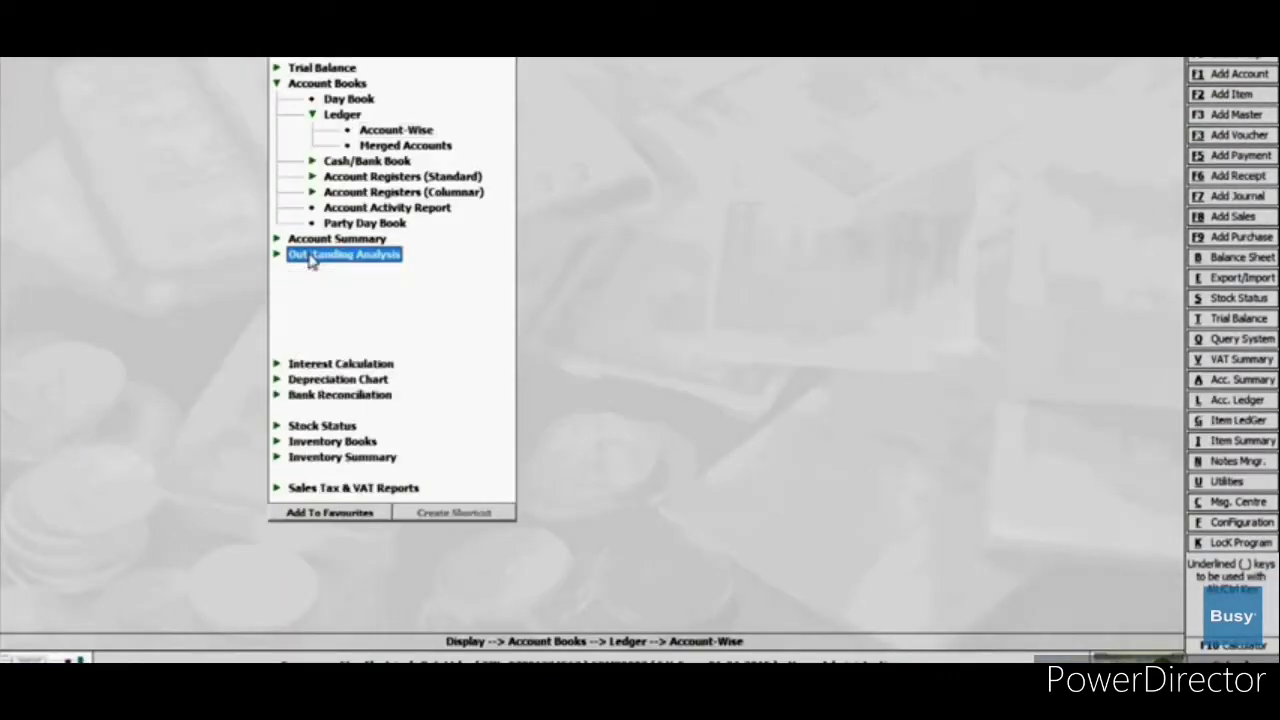
# Step: Set up the Bills Receivable report for Smart Traders, 01-06-2015 to 26-06-2015
pyautogui.click(311, 259)
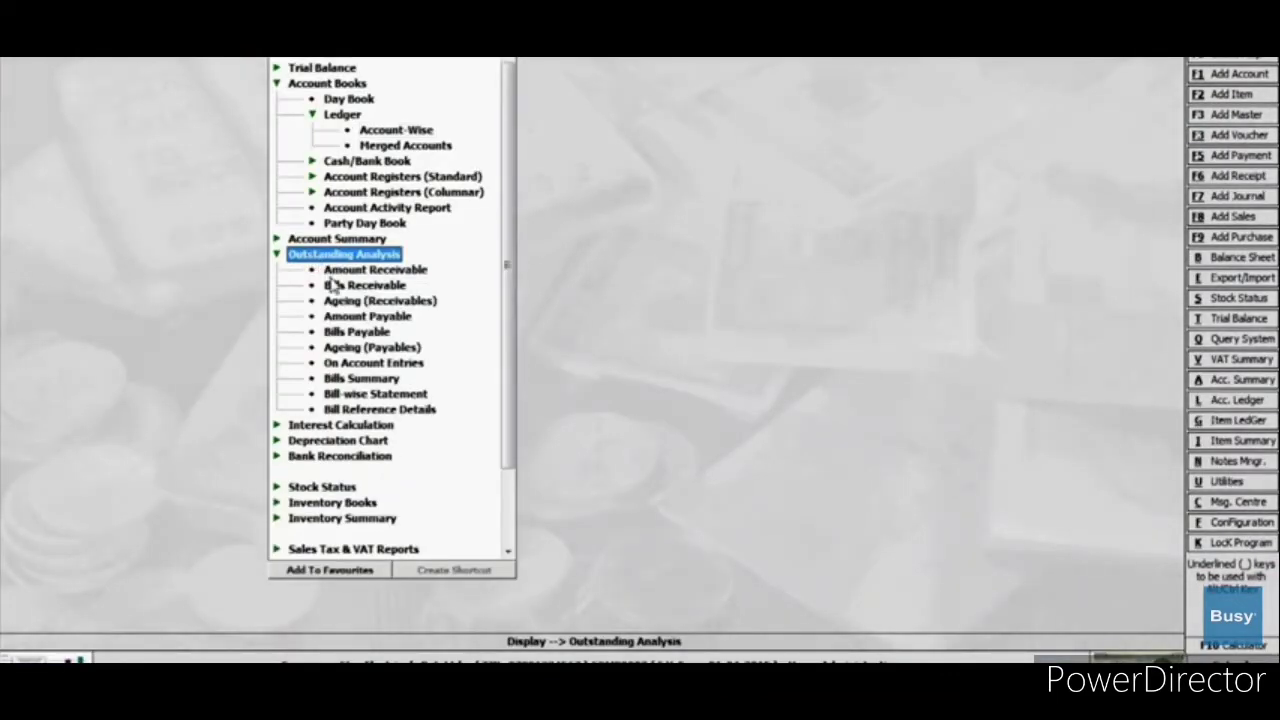
pyautogui.click(338, 288)
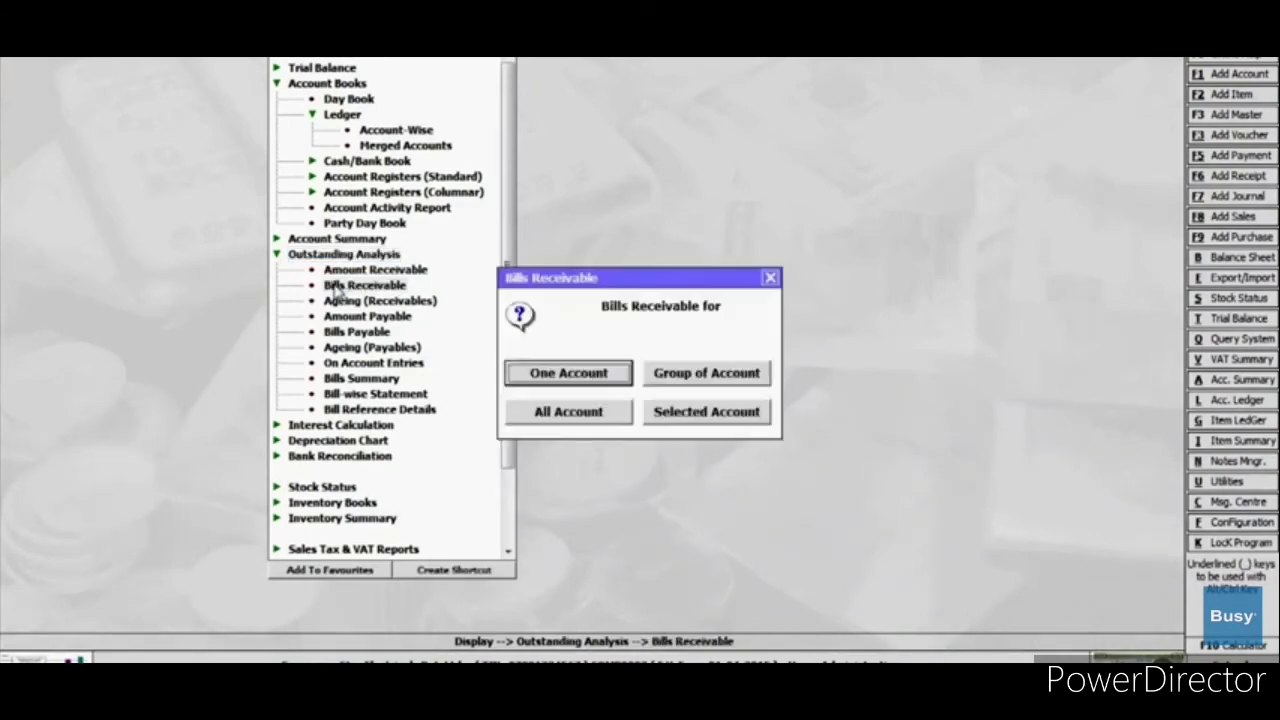
pyautogui.click(575, 371)
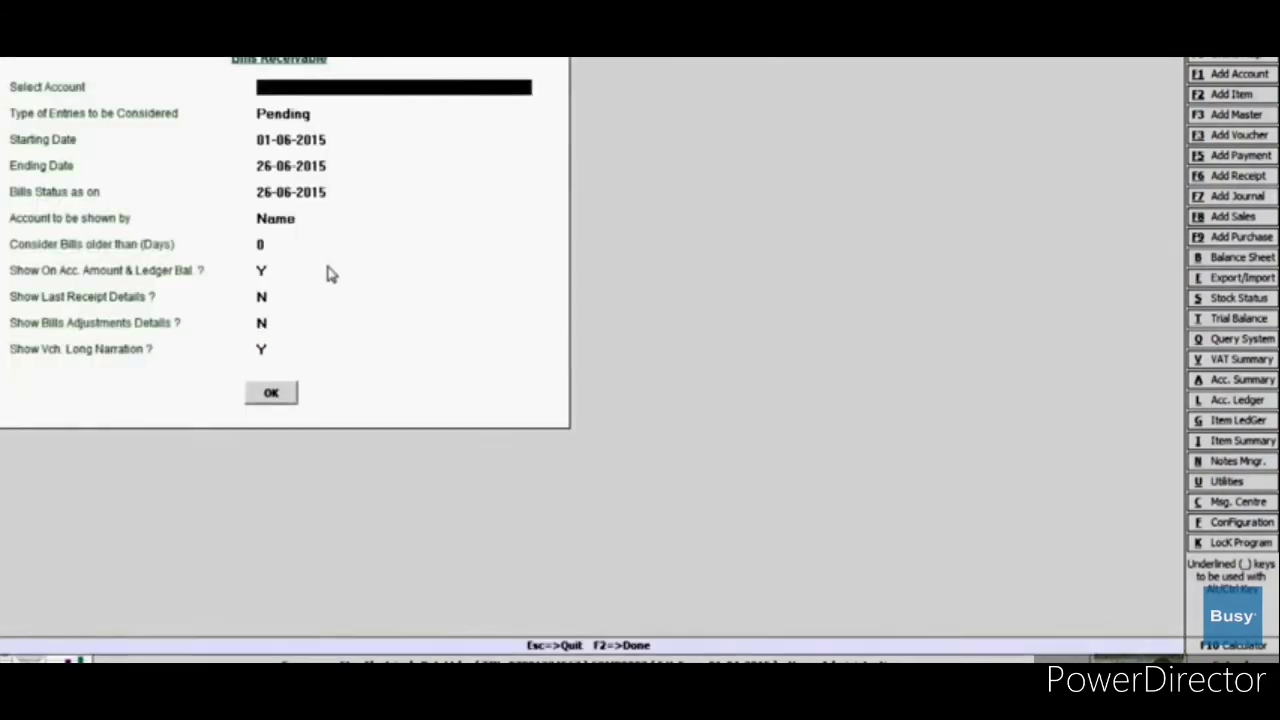
pyautogui.click(330, 88)
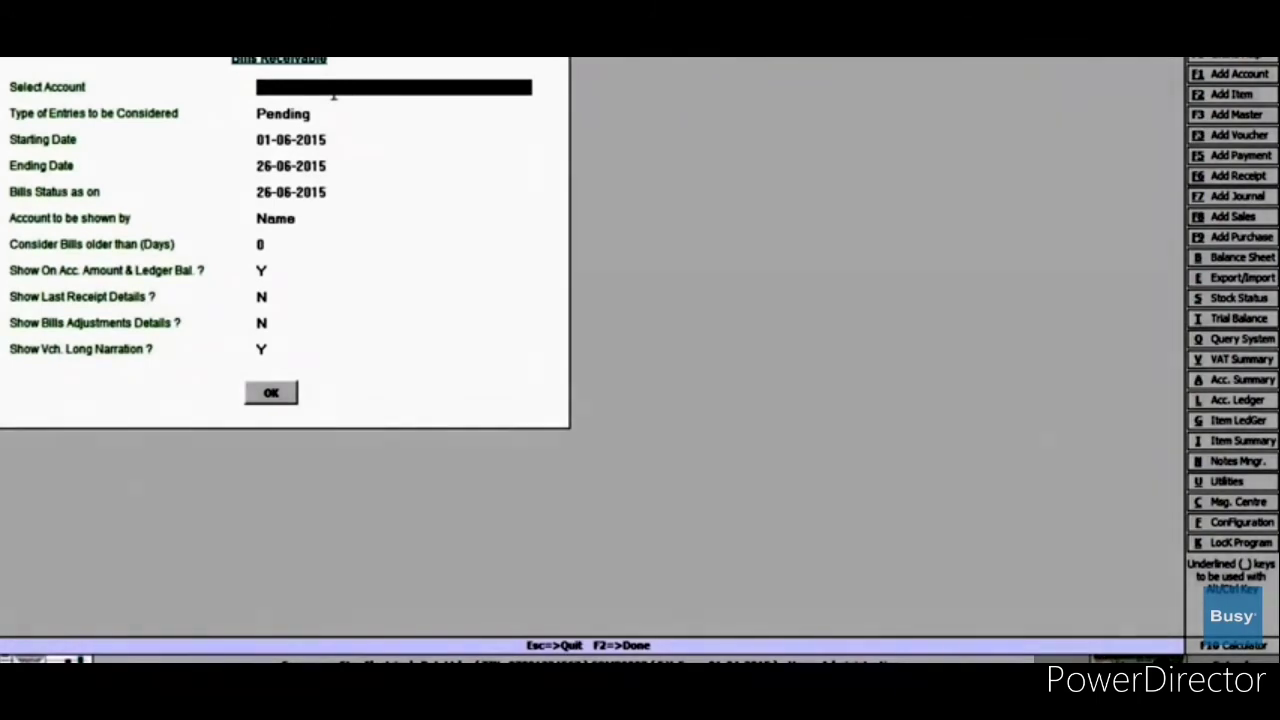
pyautogui.click(337, 107)
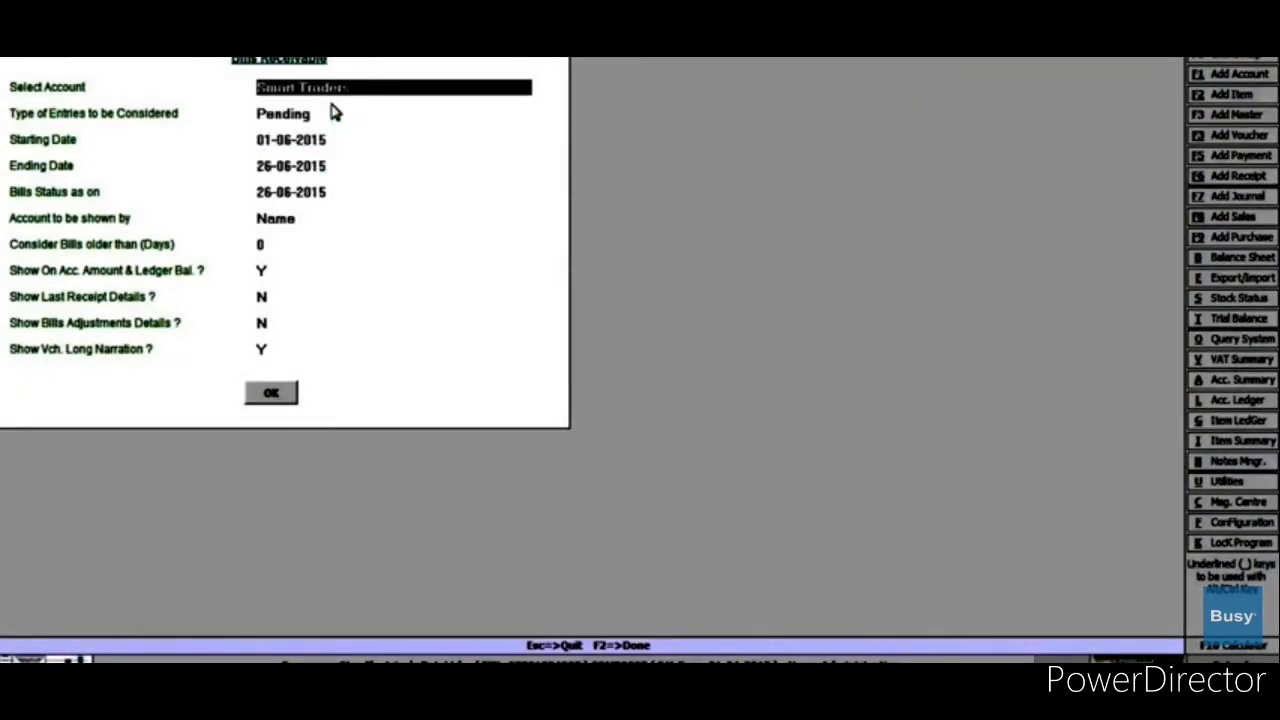
pyautogui.press('Return')
pyautogui.press('Return')
pyautogui.press('Return')
pyautogui.press('Return')
pyautogui.press('Return')
pyautogui.press('Return')
pyautogui.press('Return')
pyautogui.press('Return')
pyautogui.press('Return')
pyautogui.press('Return')
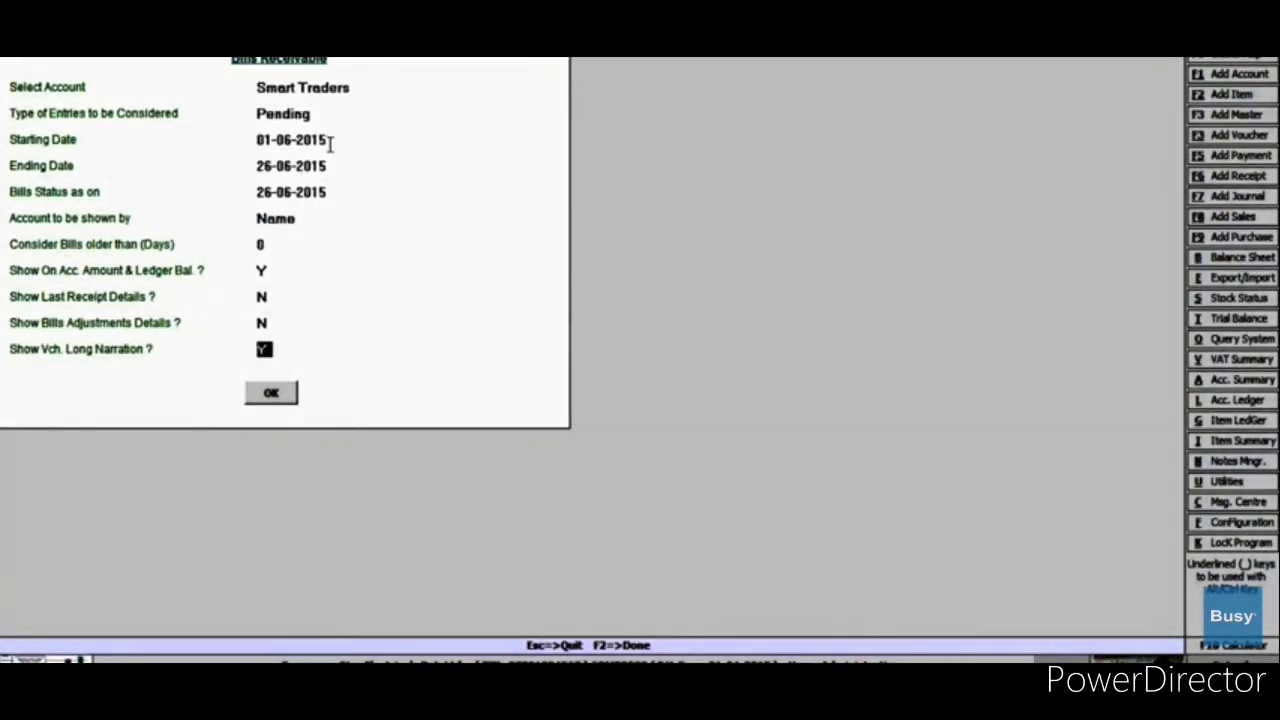
pyautogui.press('Return')
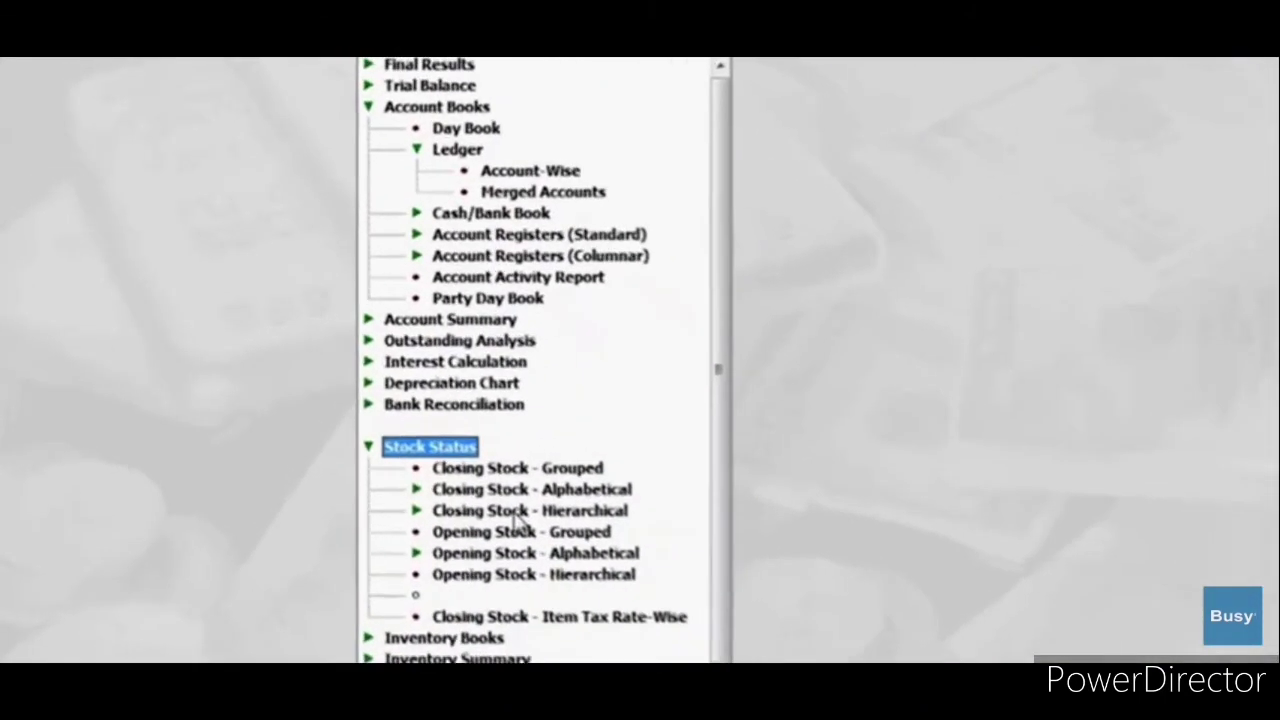
# Step: View the detailed hierarchical closing stock status for all items
pyautogui.click(517, 511)
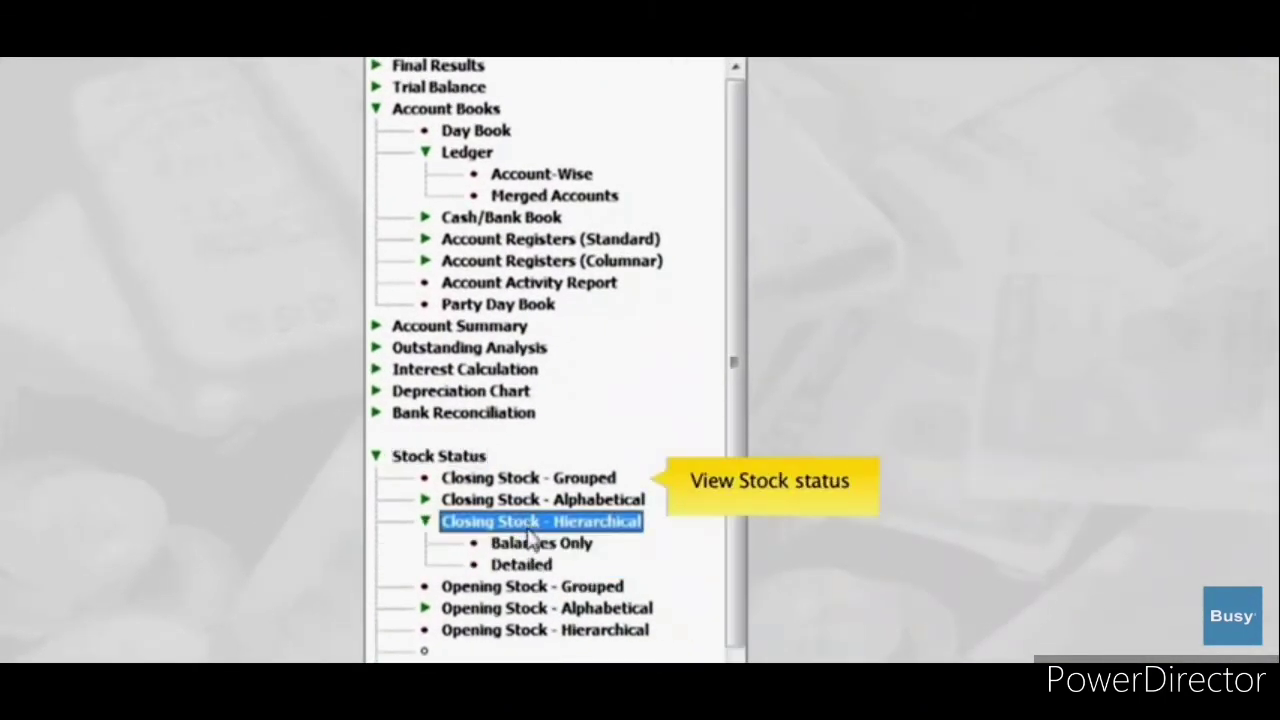
pyautogui.doubleClick(521, 564)
pyautogui.click(727, 548)
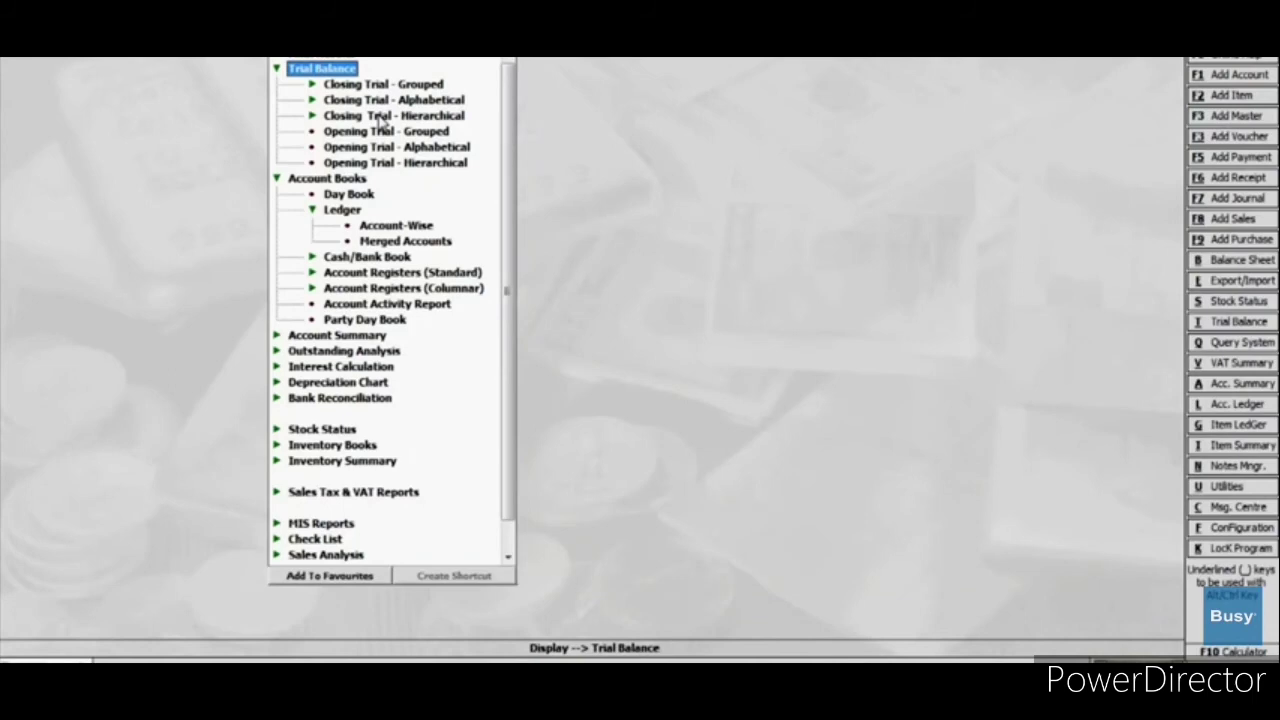
# Step: Run the detailed alphabetical closing trial balance for all accounts, then list Profit & Loss A/c layouts
pyautogui.click(383, 100)
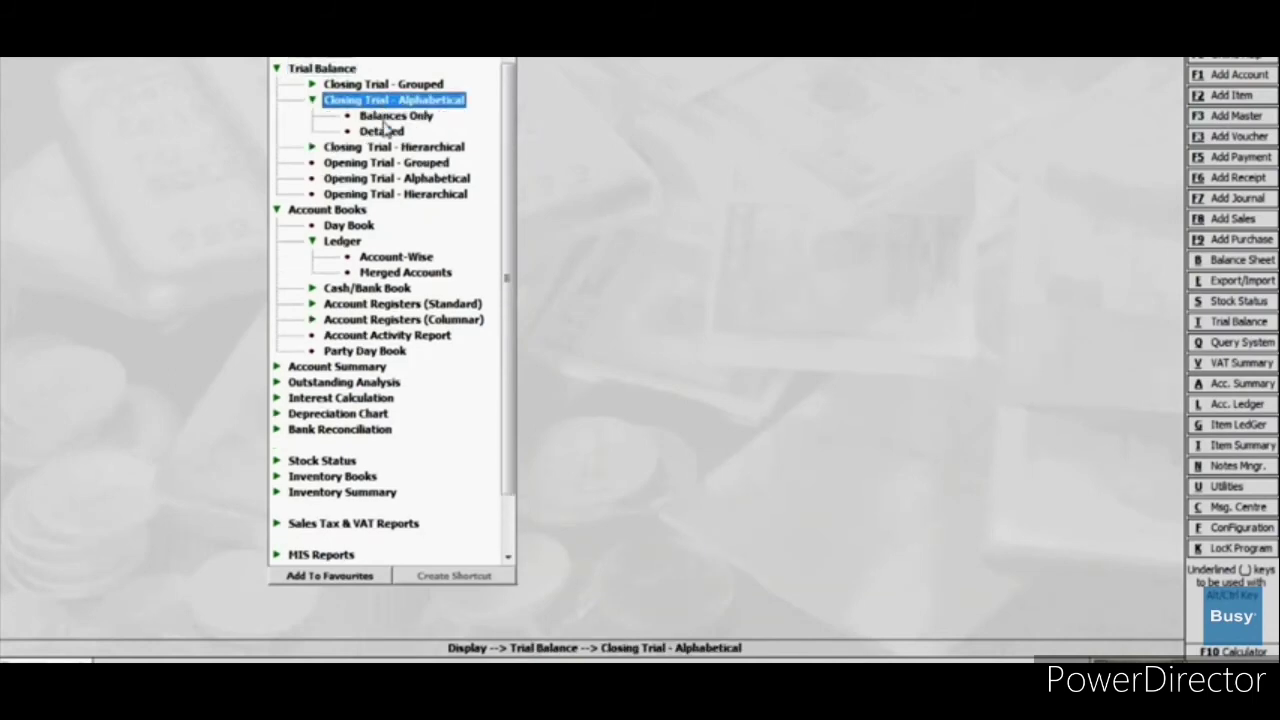
pyautogui.doubleClick(385, 133)
pyautogui.click(503, 395)
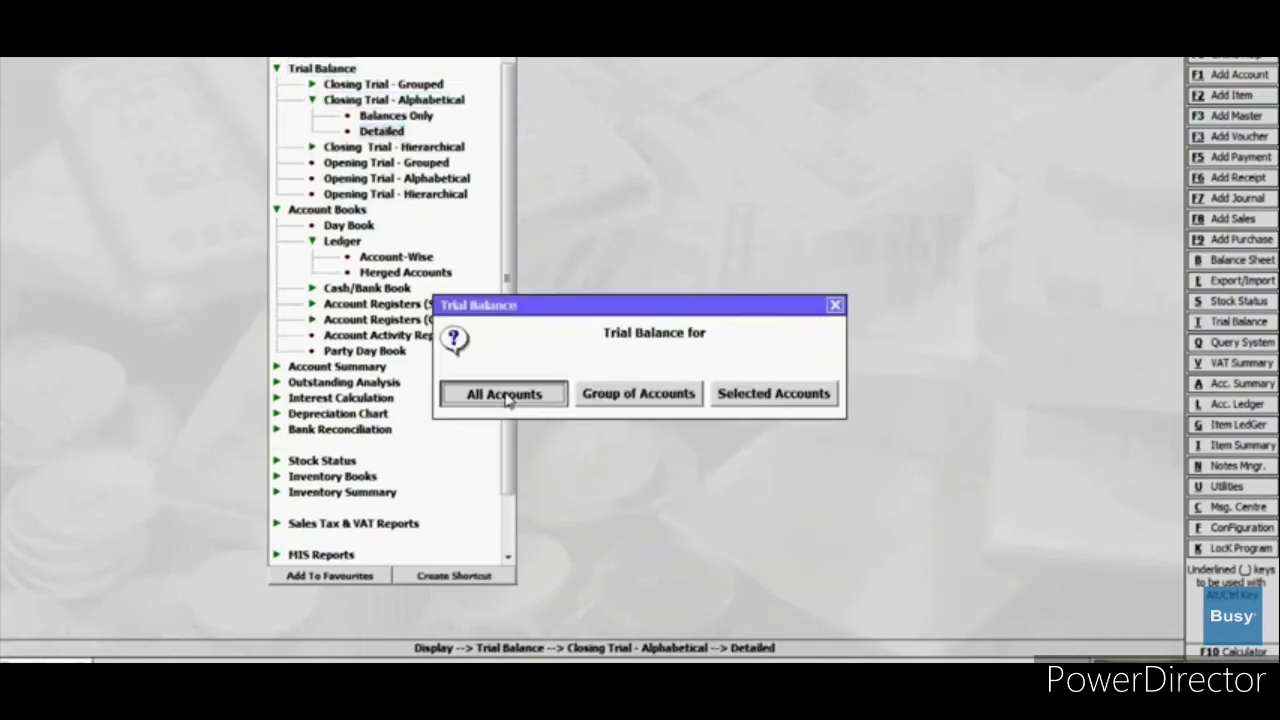
pyautogui.press('Return')
pyautogui.press('Return')
pyautogui.press('Return')
pyautogui.press('Return')
pyautogui.press('Return')
pyautogui.press('Return')
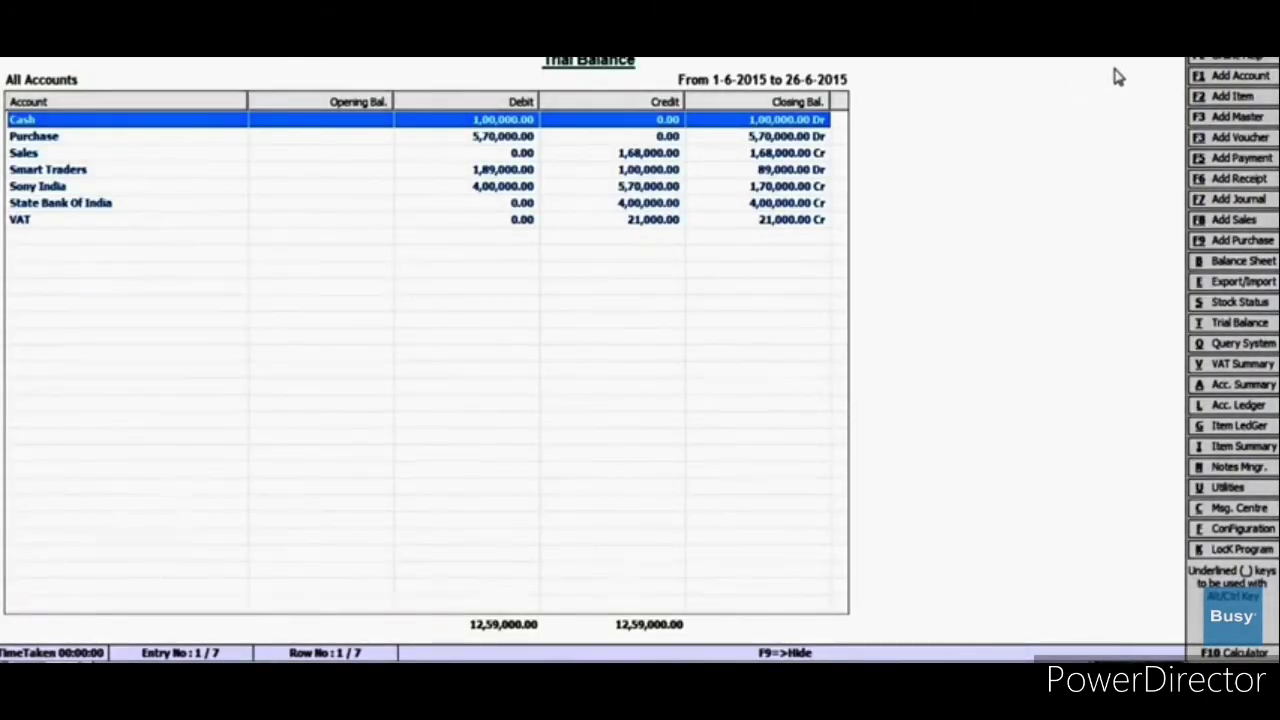
pyautogui.press('Escape')
pyautogui.press('Up')
pyautogui.press('Up')
pyautogui.press('Up')
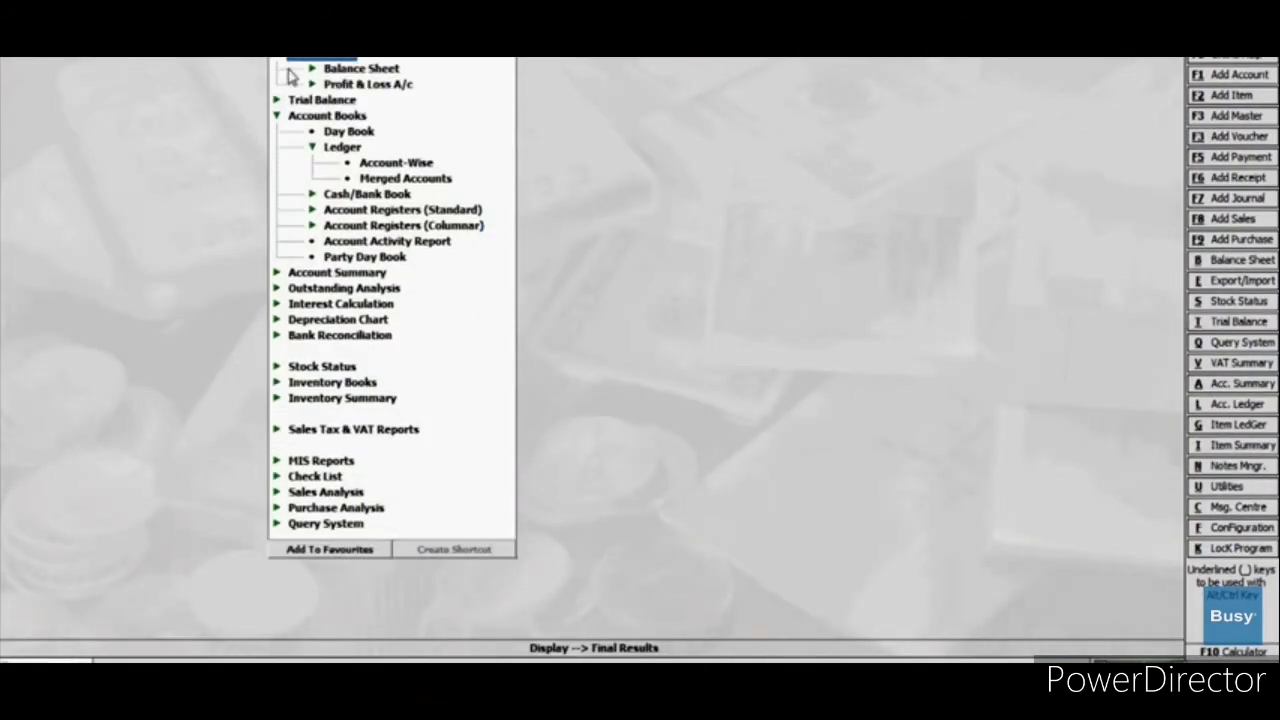
pyautogui.click(360, 85)
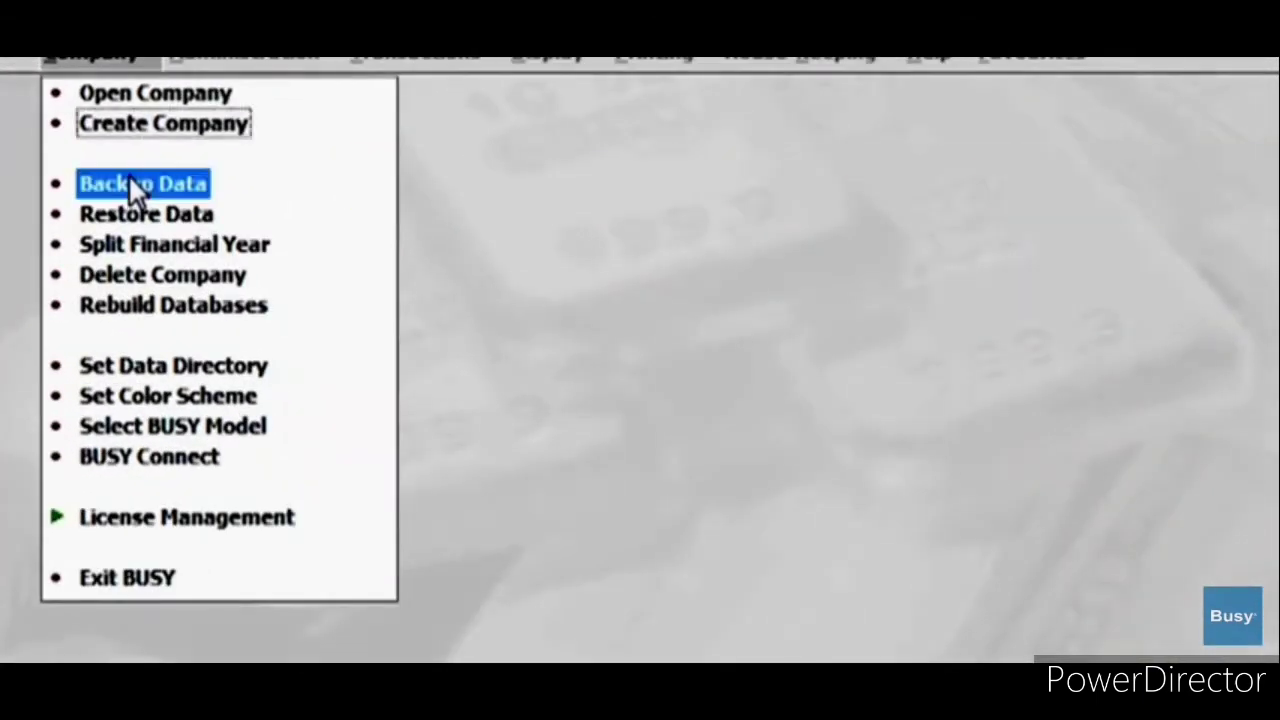
# Step: Select Star Electricals Pvt. Ltd. for backup and log in as Administrator with the password
pyautogui.click(132, 187)
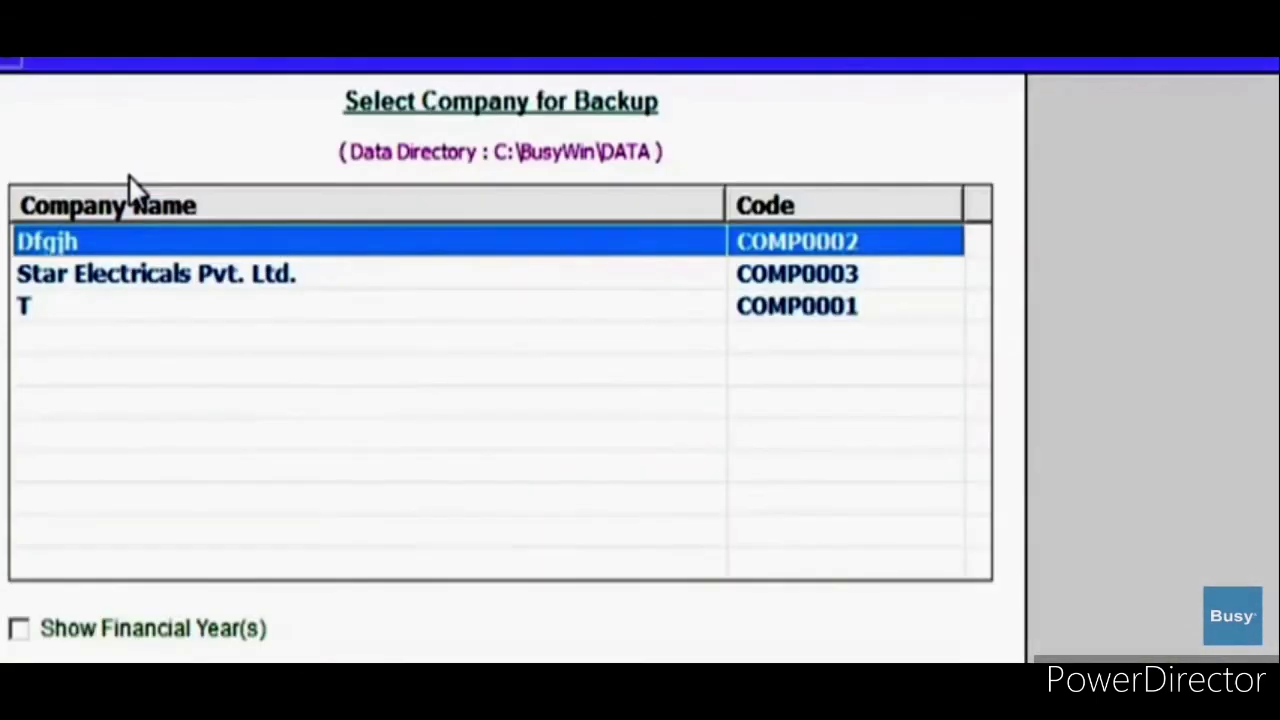
pyautogui.click(156, 262)
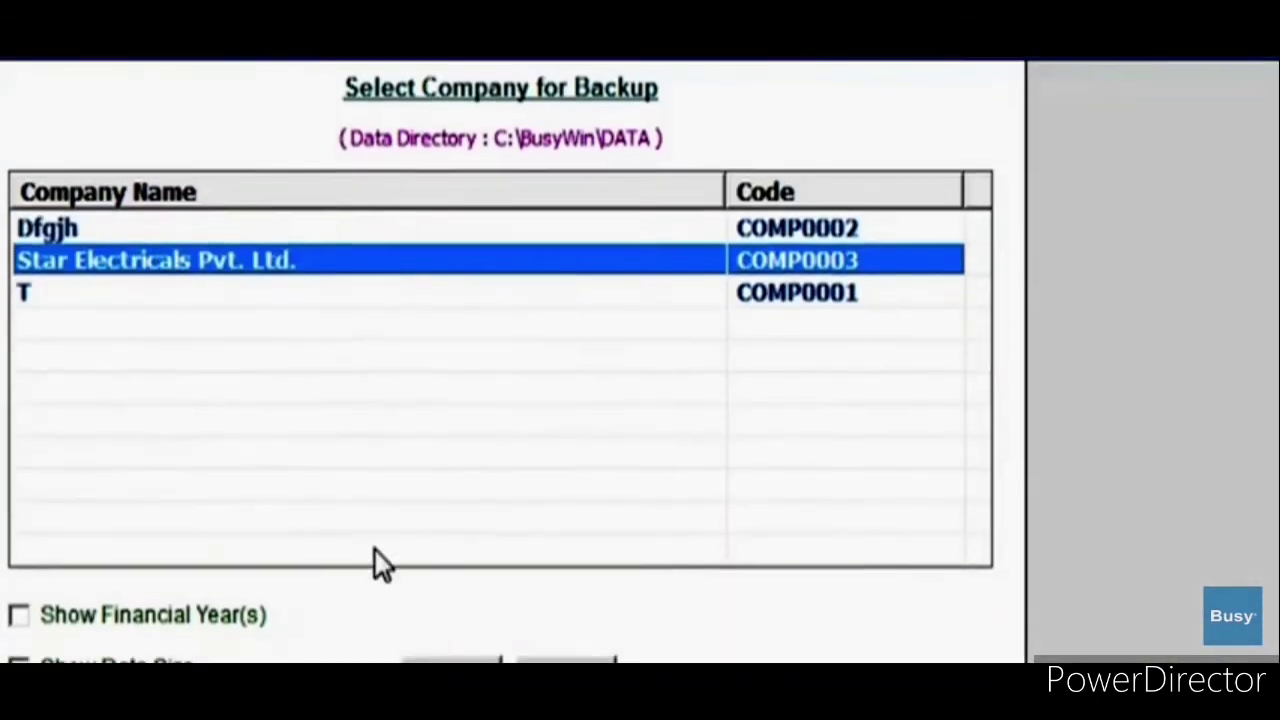
pyautogui.press('Return')
pyautogui.write('Administration')
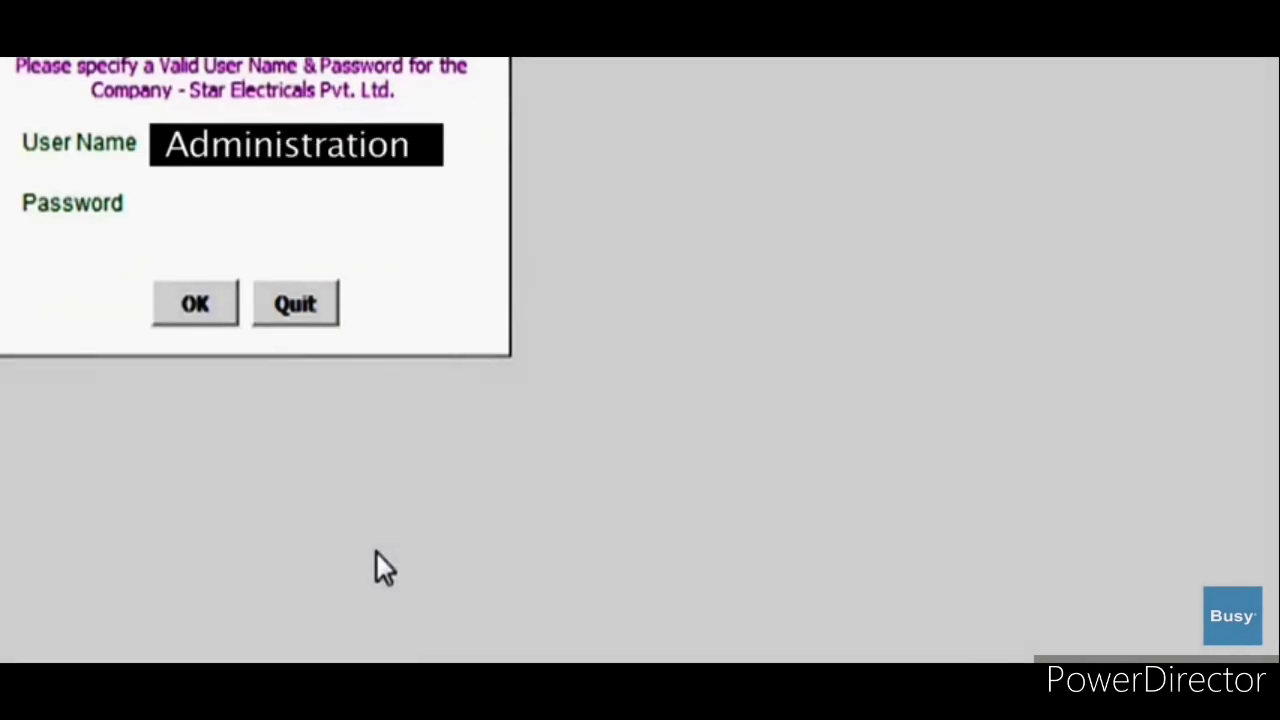
pyautogui.press('Return')
pyautogui.write('*****')
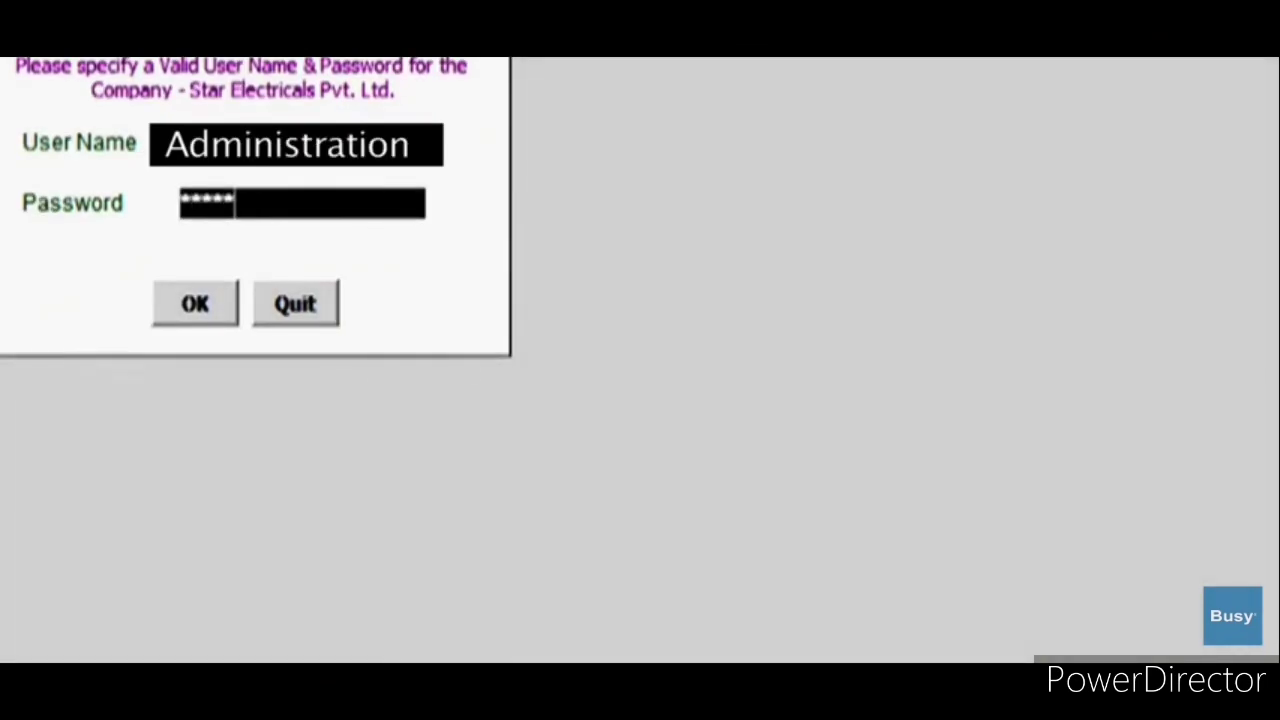
pyautogui.click(185, 312)
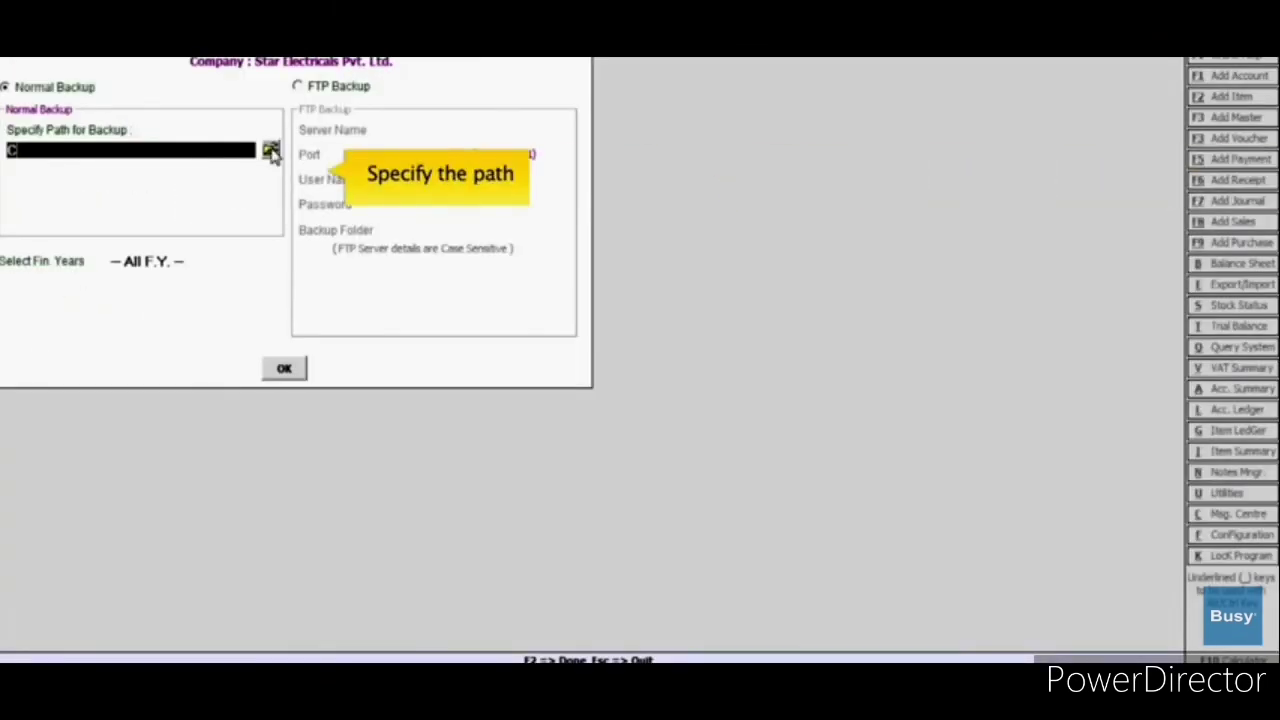
# Step: Back up all financial years to the Desktop folder and close the backup form
pyautogui.click(270, 151)
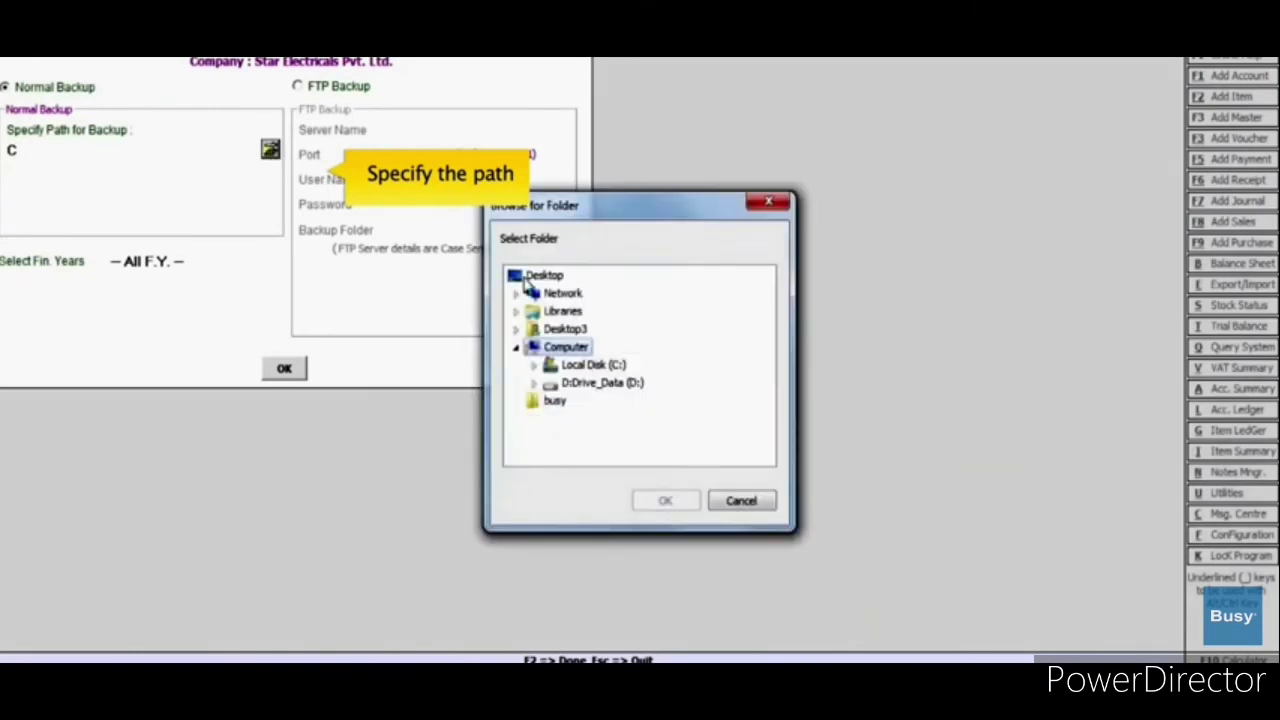
pyautogui.click(526, 276)
pyautogui.click(680, 501)
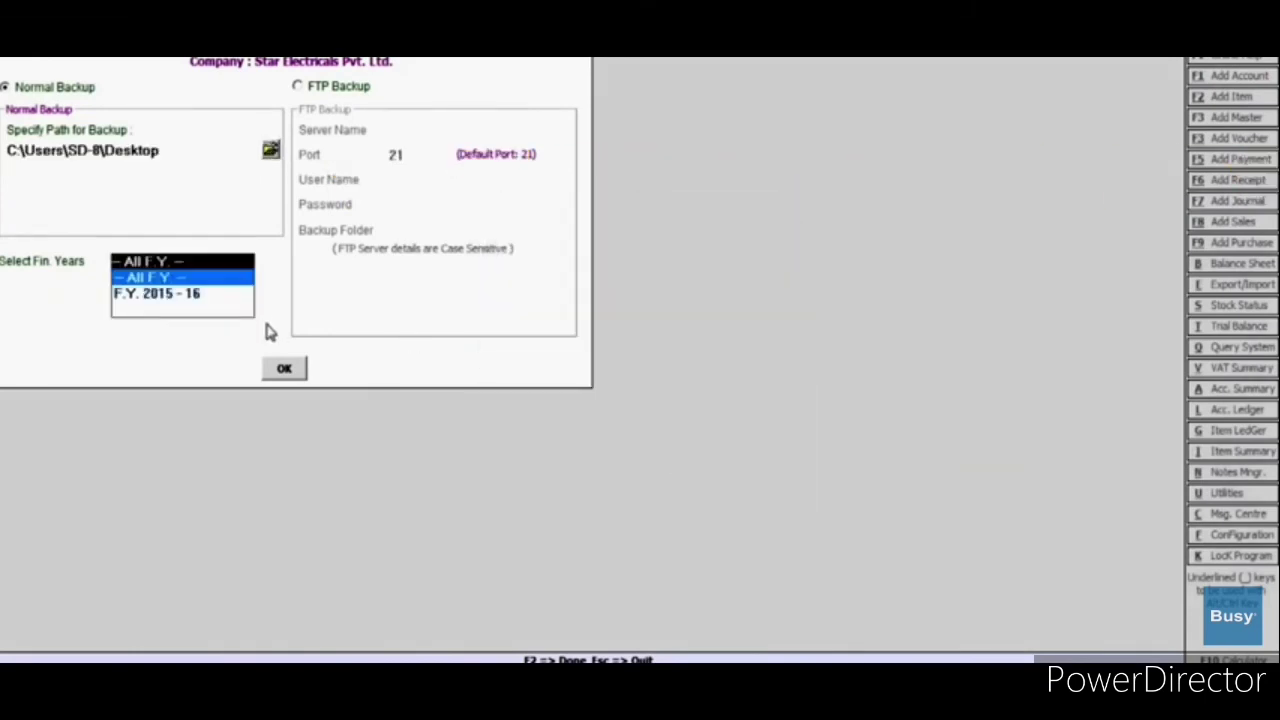
pyautogui.click(283, 369)
pyautogui.click(686, 415)
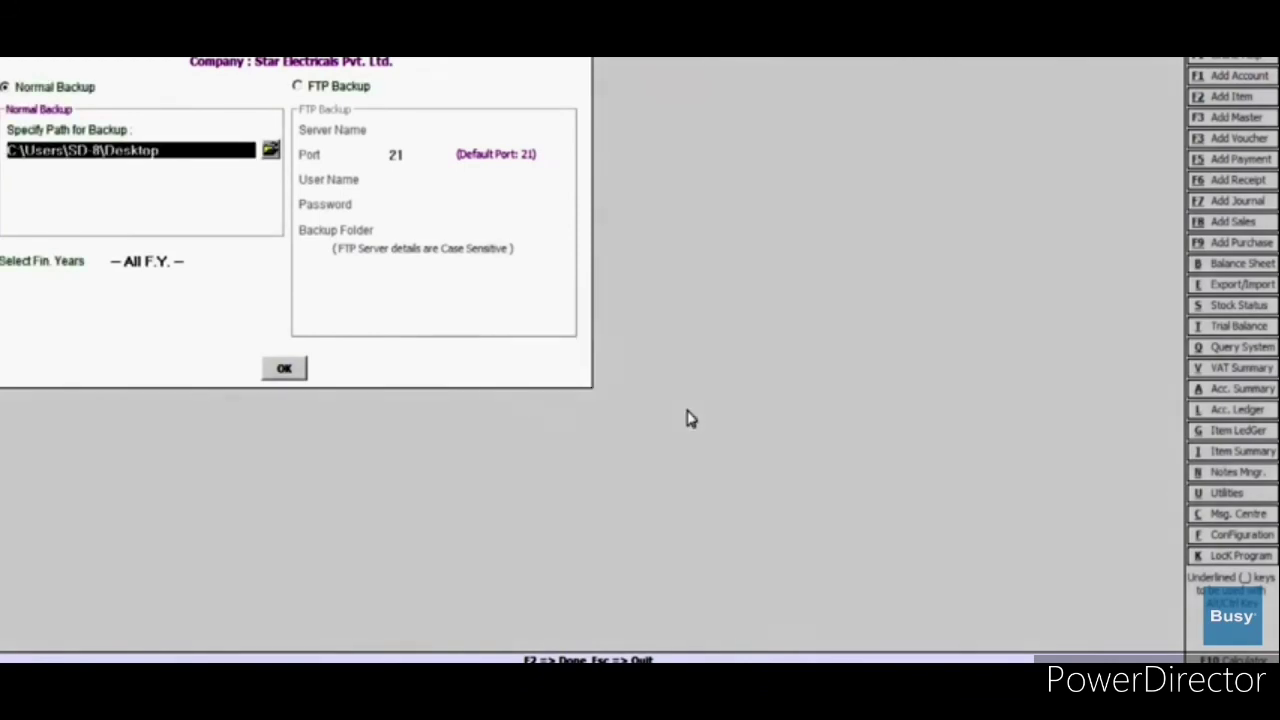
pyautogui.press('Escape')
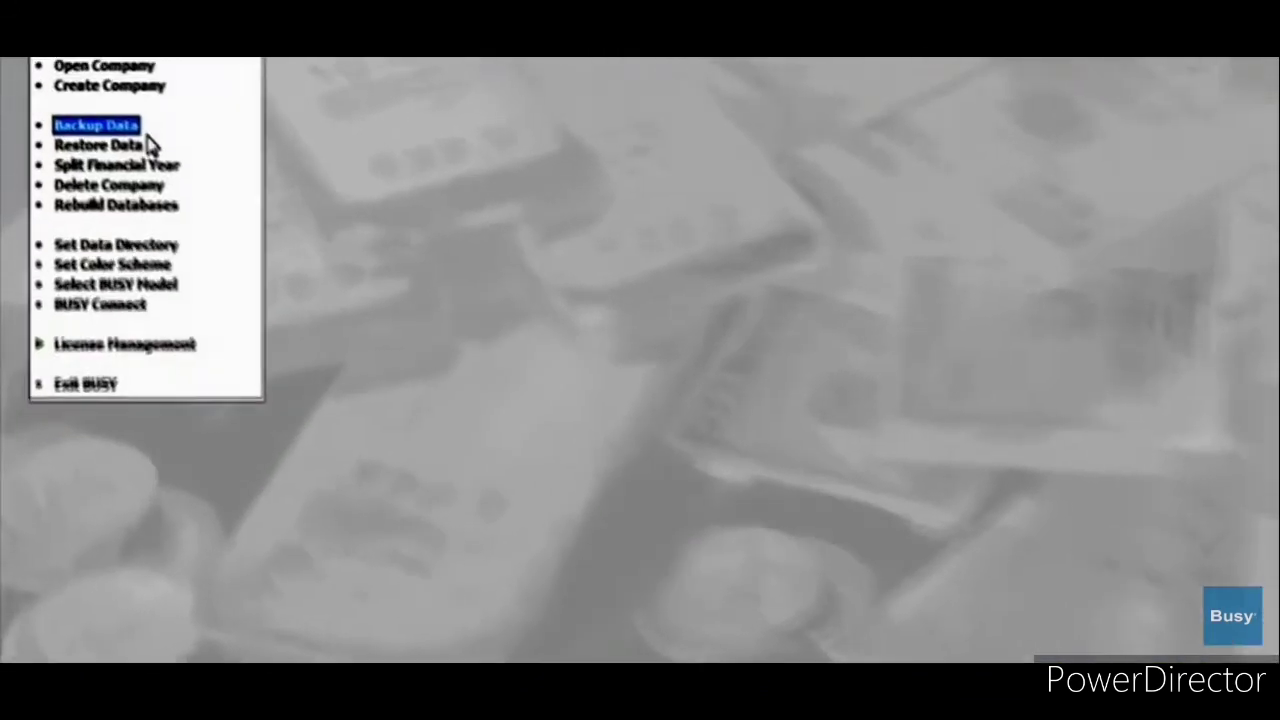